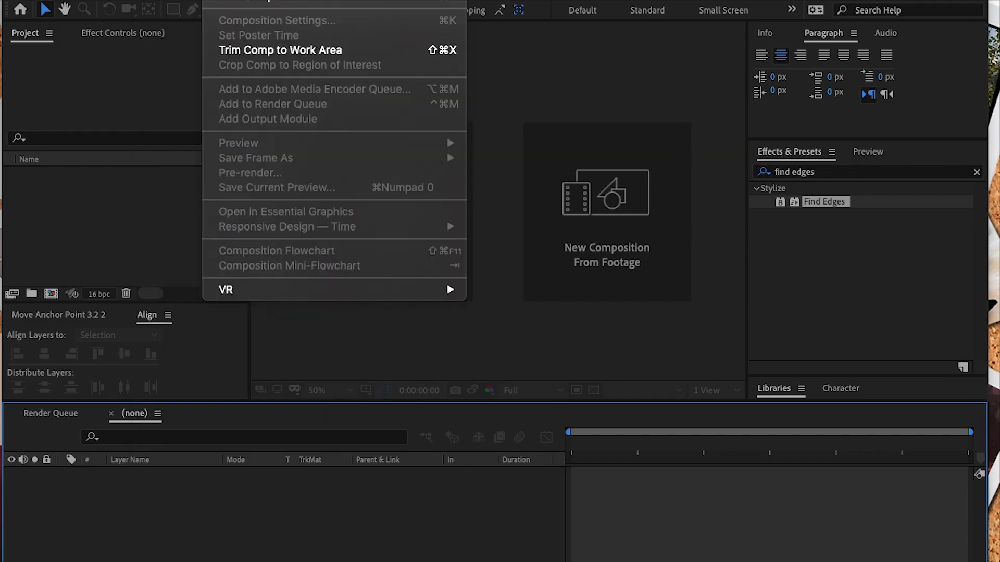
# Step: Create a new composition named Base 1
pyautogui.click(244, 3)
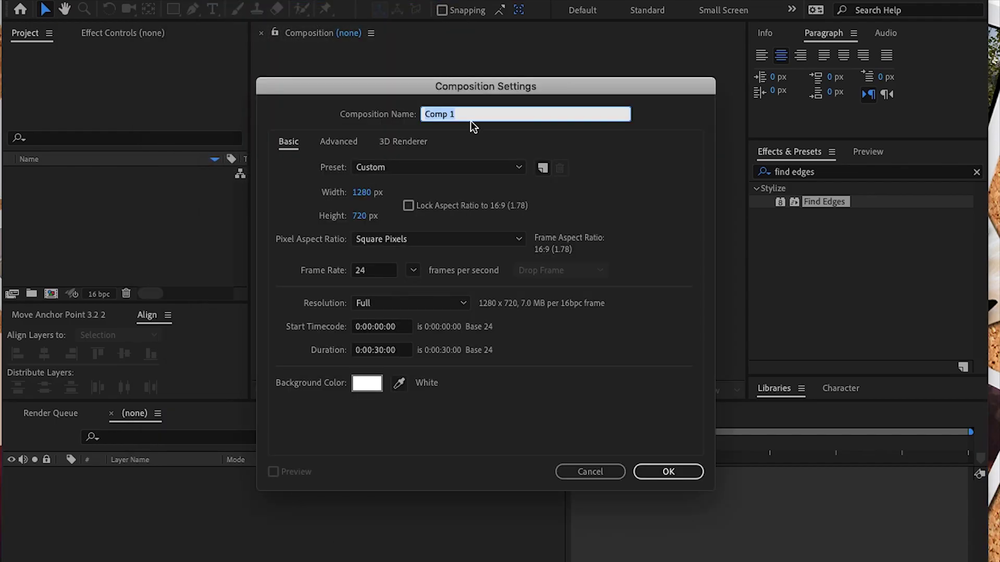
pyautogui.write('Base 1')
pyautogui.click(661, 471)
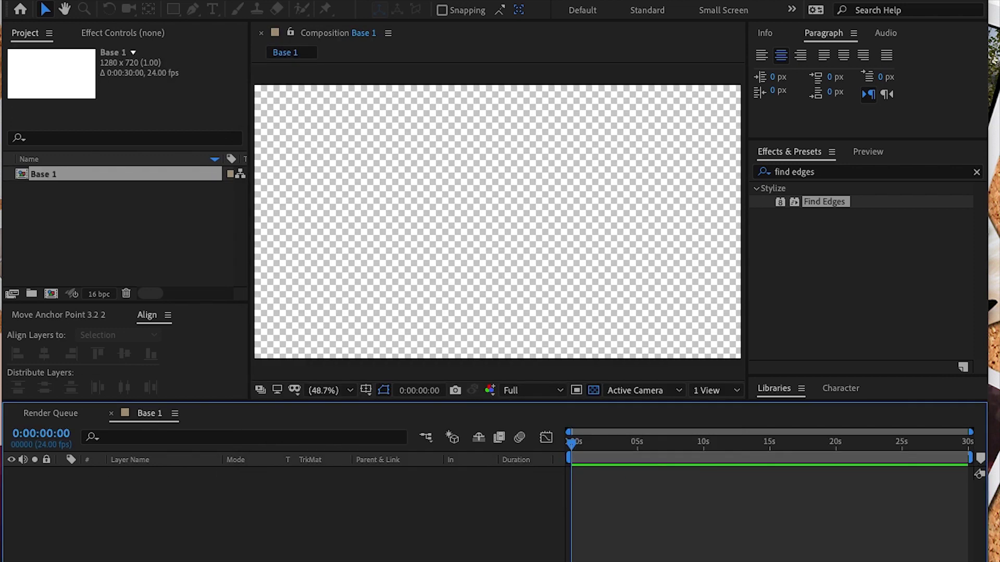
# Step: Add a full-frame solid layer named Blue Base to Base 1
pyautogui.click(224, 0)
pyautogui.moveTo(299, 0)
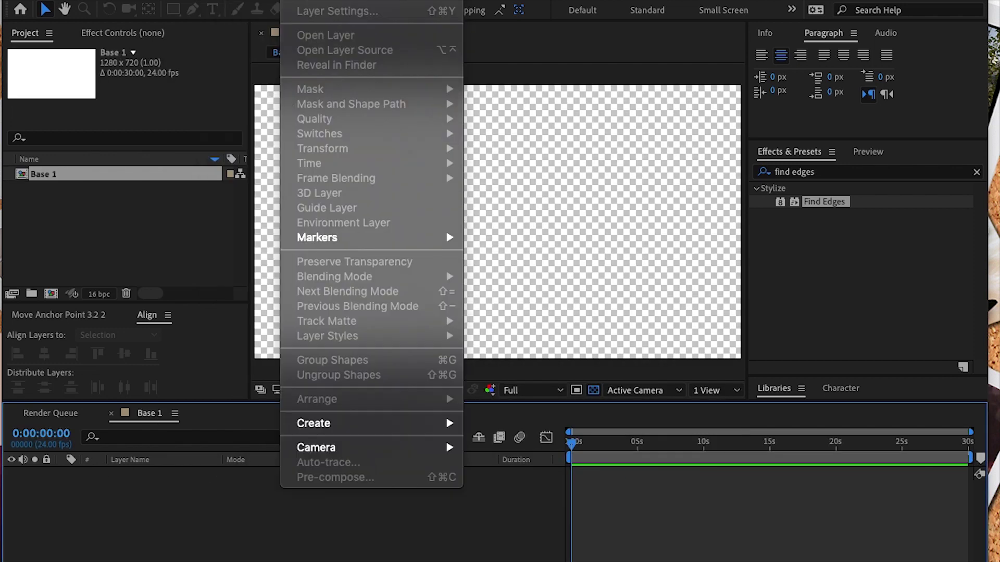
pyautogui.moveTo(364, 1)
pyautogui.click(497, 16)
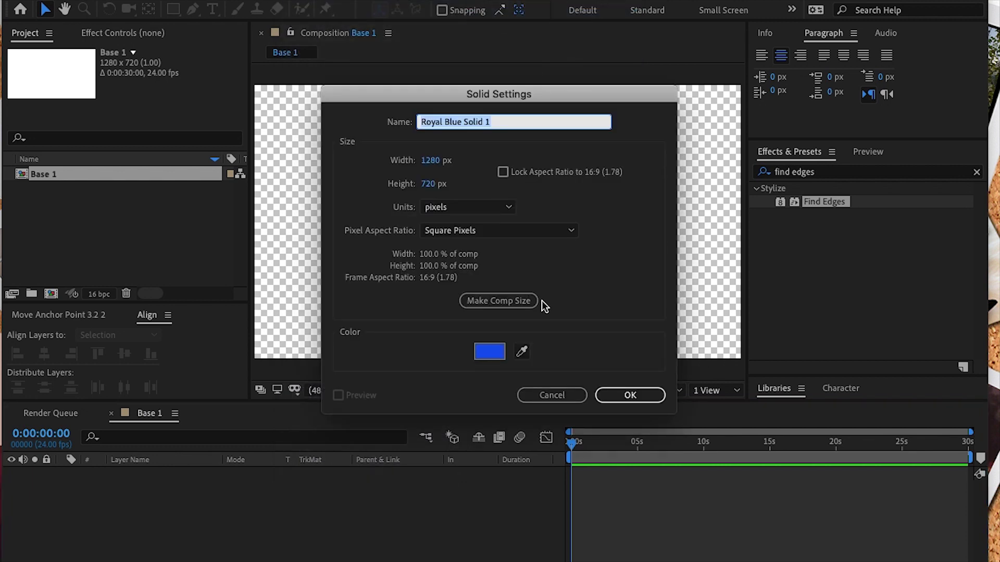
pyautogui.write('Blue Base')
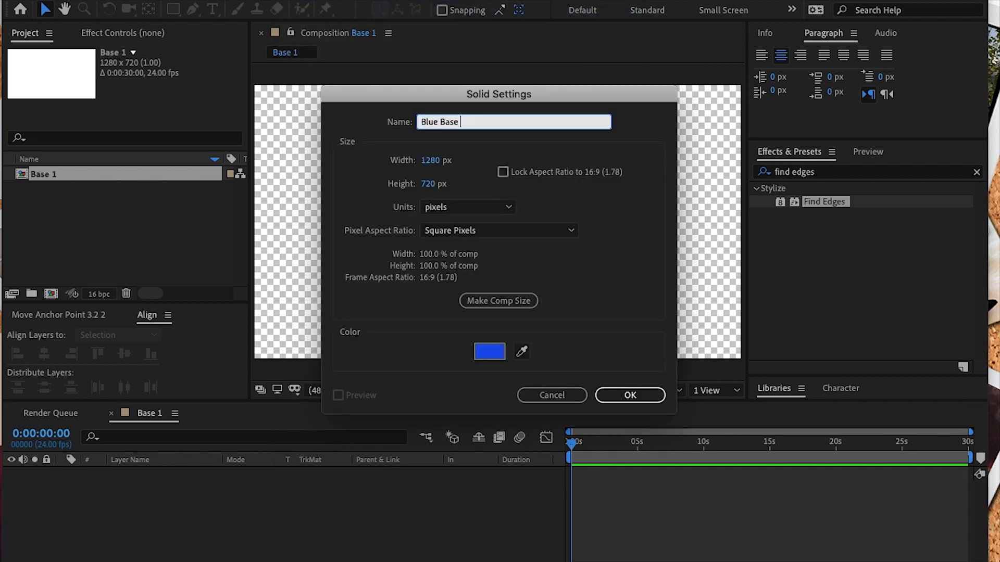
pyautogui.click(625, 396)
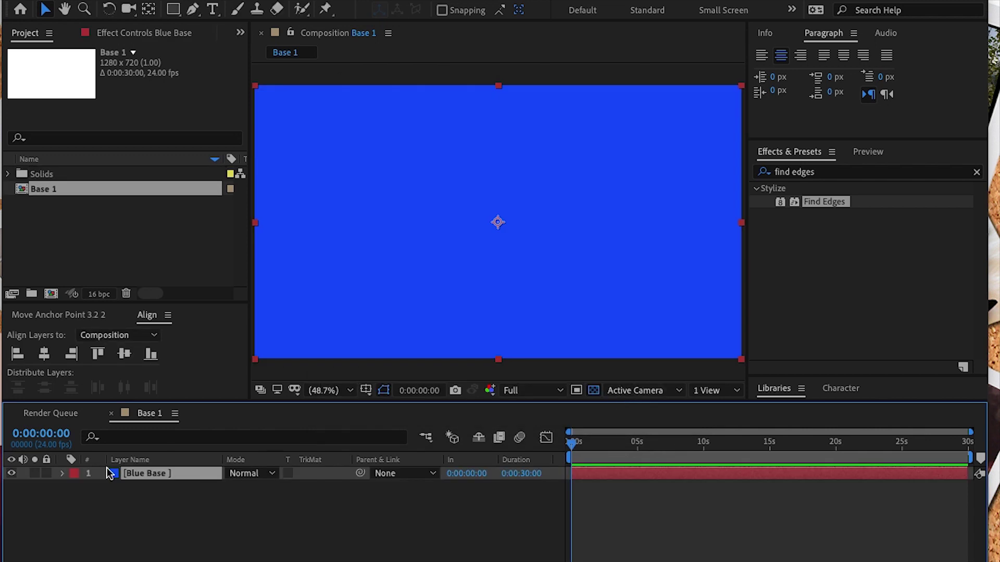
# Step: Apply CC Mr. Mercury to Blue Base and set its radius to 95×90
pyautogui.click(823, 173)
pyautogui.write('Mercury')
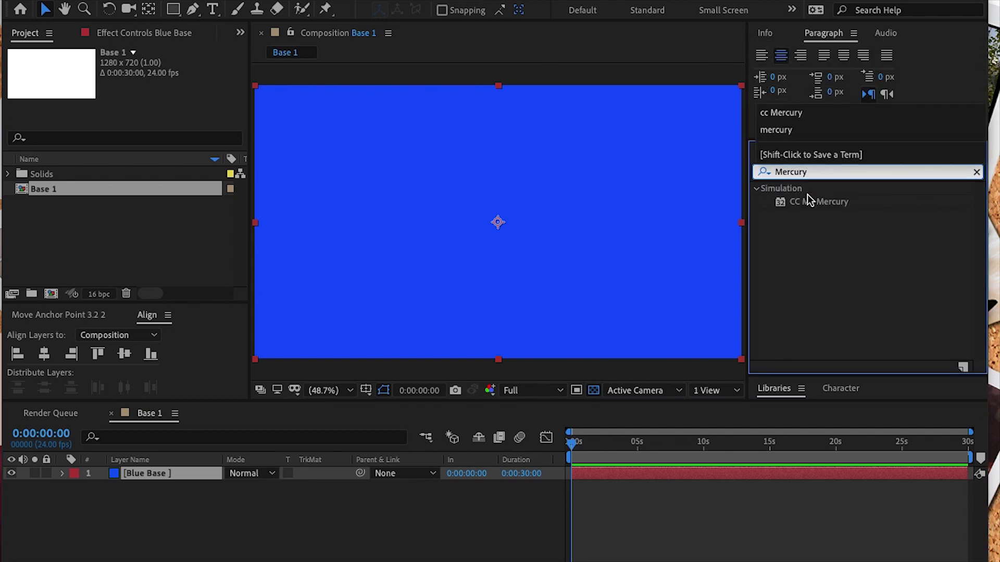
pyautogui.moveTo(827, 207); pyautogui.dragTo(137, 474)
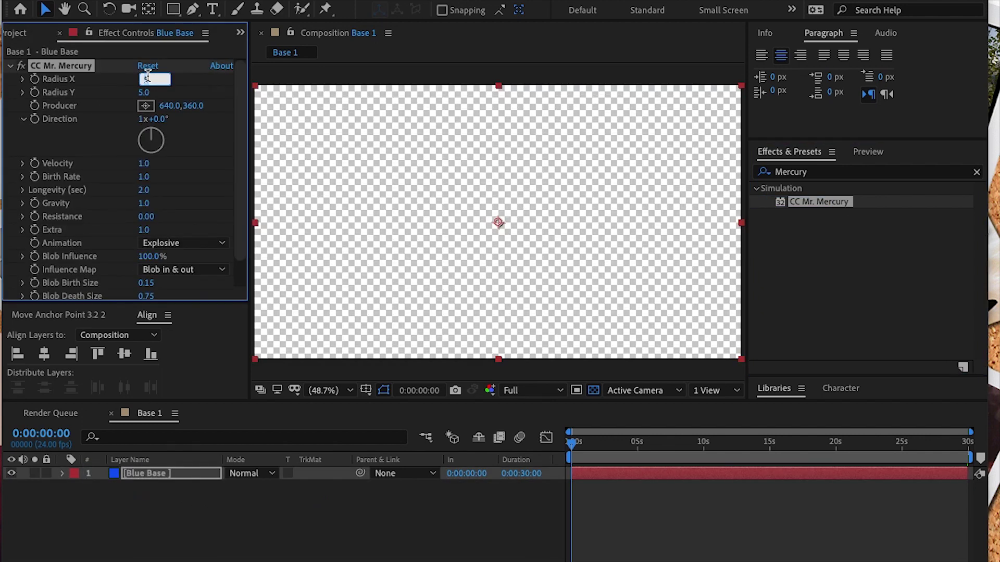
pyautogui.write('95')
pyautogui.press('Tab')
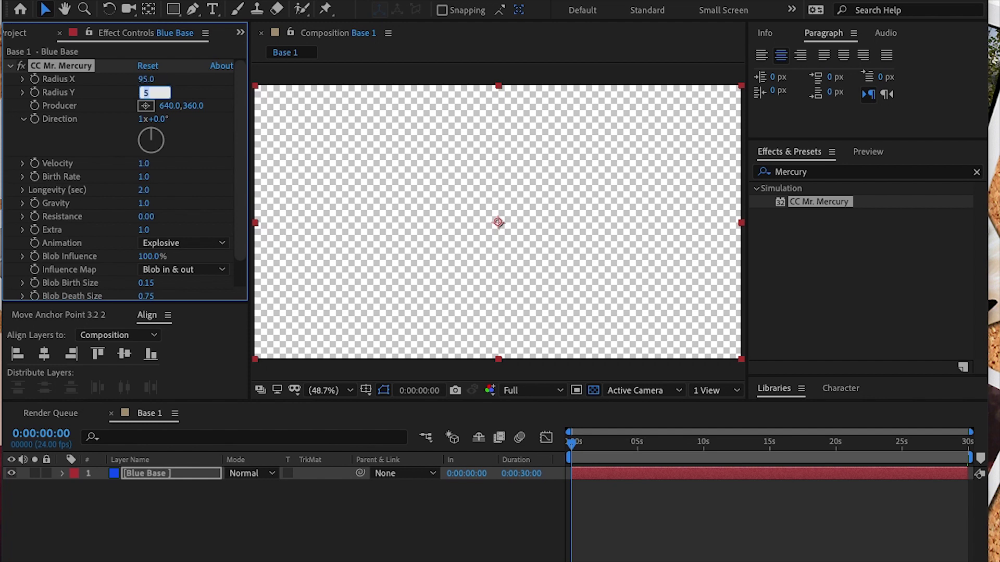
pyautogui.write('90')
pyautogui.press('Tab')
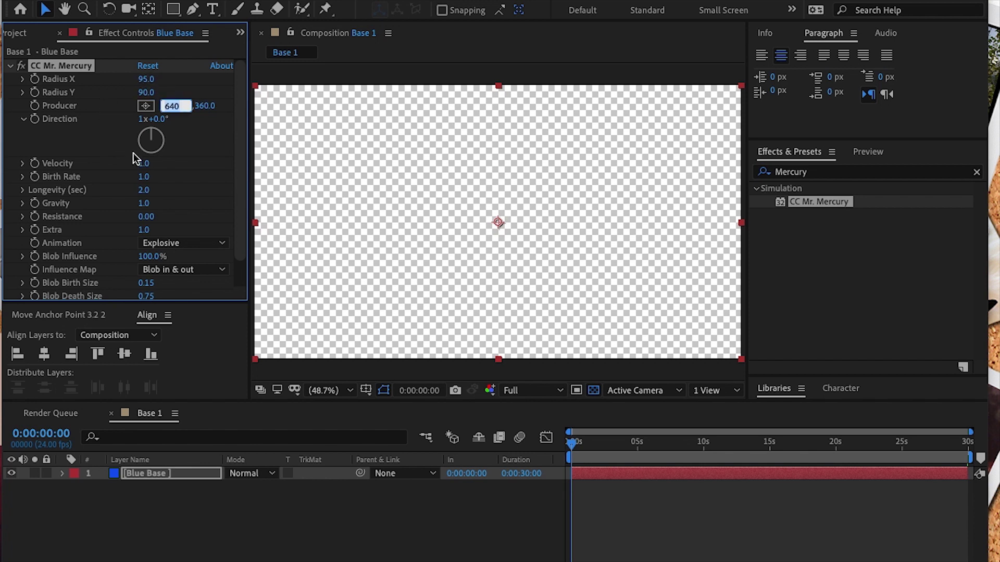
# Step: Set Mercury velocity low (0.05), birth rate 0.5 and longevity 1.8
pyautogui.click(148, 166)
pyautogui.write('0.05')
pyautogui.click(180, 192)
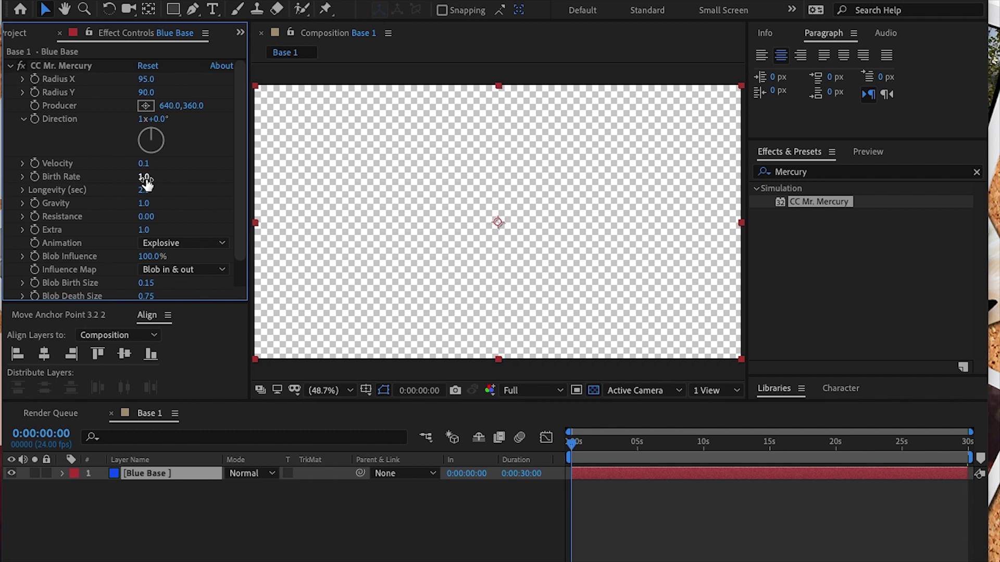
pyautogui.click(145, 177)
pyautogui.write('0.5')
pyautogui.press('Tab')
pyautogui.write('1.3')
pyautogui.click(176, 192)
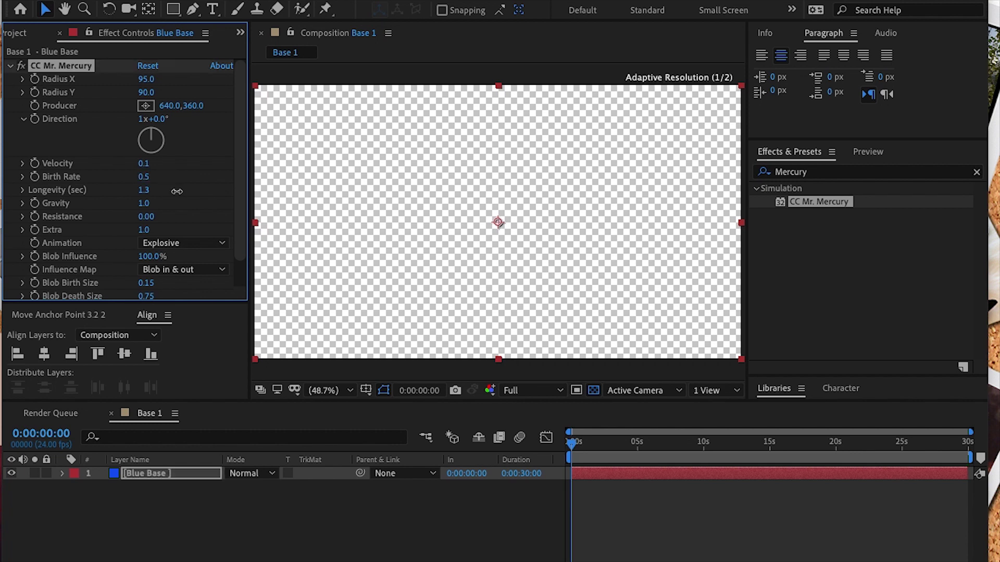
pyautogui.moveTo(176, 192); pyautogui.dragTo(210, 194)
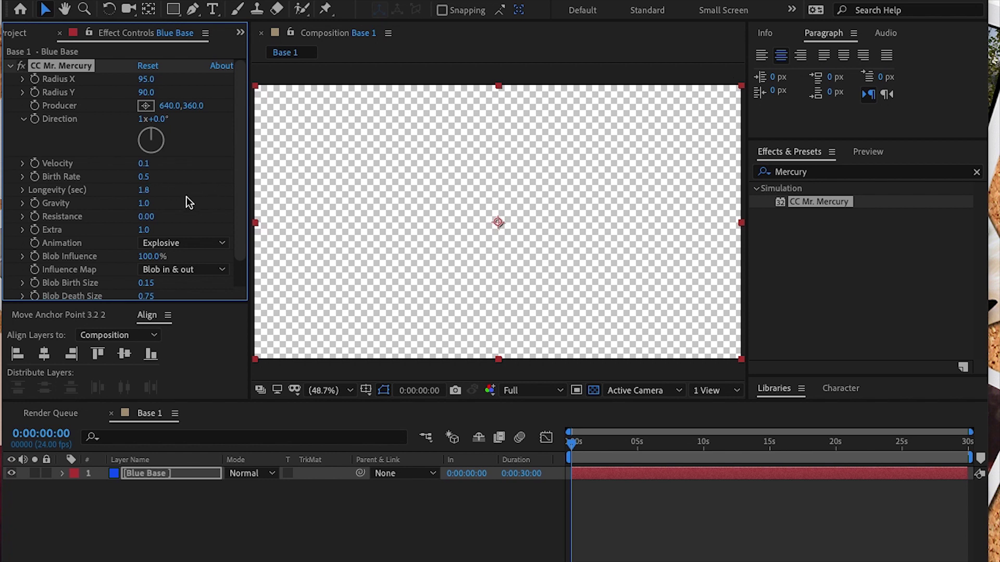
# Step: Set Mercury gravity to 0, blob birth size 0 and blob death size 0.74
pyautogui.click(147, 204)
pyautogui.write('0.0')
pyautogui.press('Return')
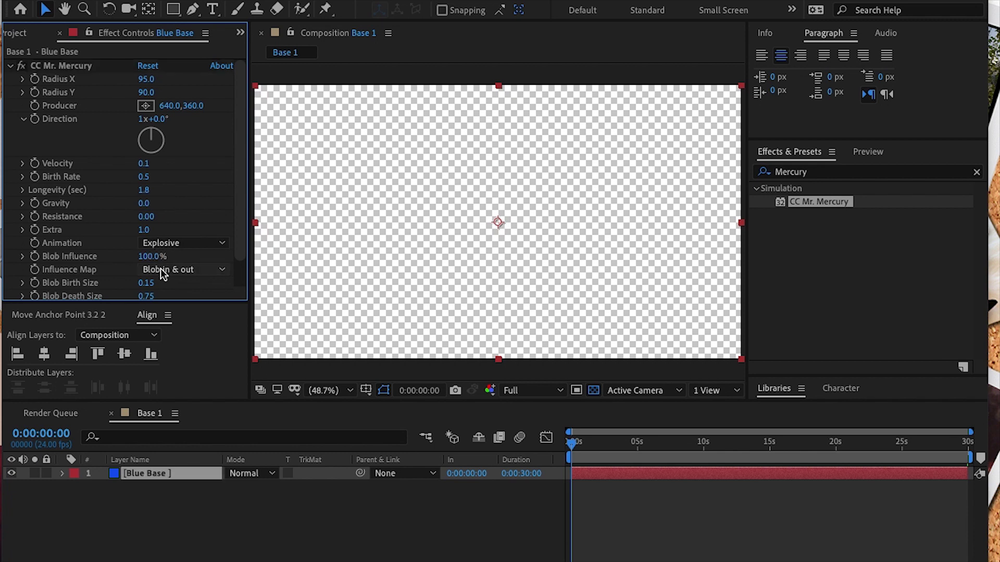
pyautogui.scroll(-2, 156, 276)
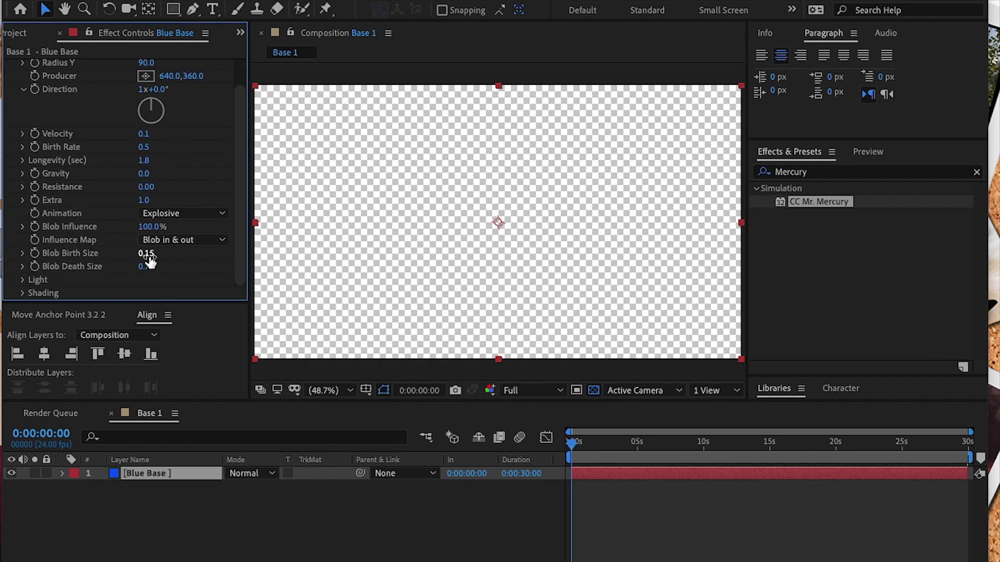
pyautogui.click(149, 255)
pyautogui.write('0')
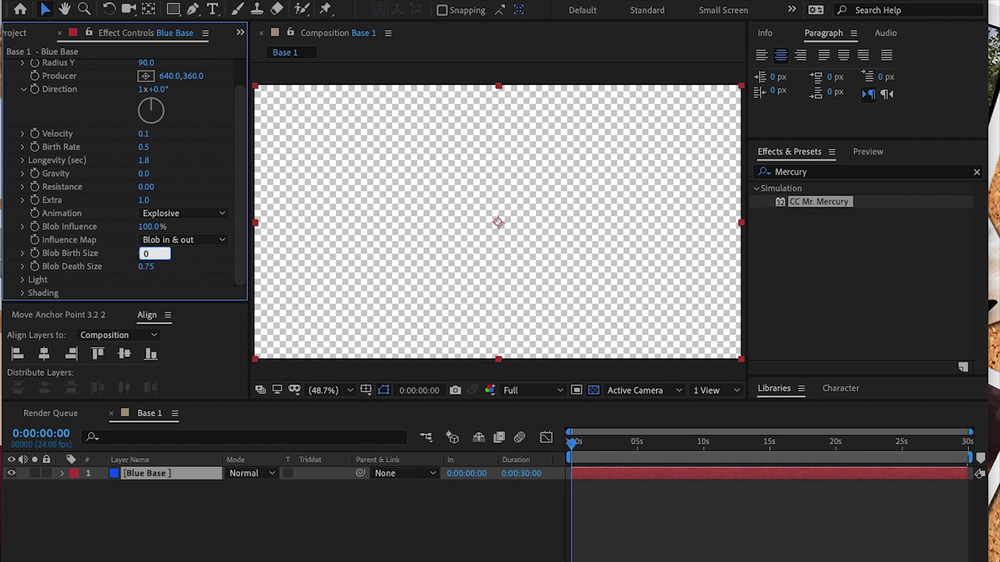
pyautogui.write('.00')
pyautogui.press('Tab')
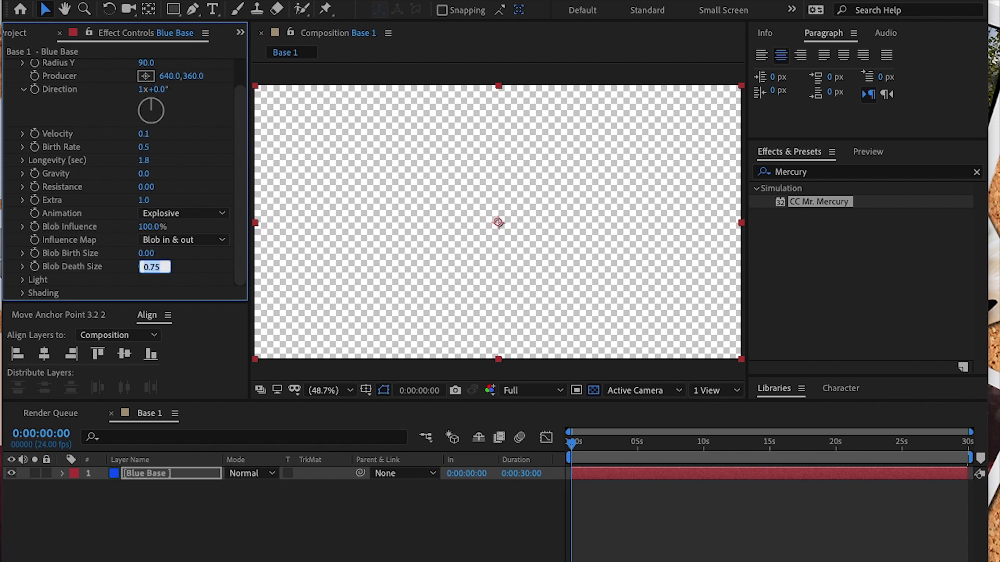
pyautogui.write('0.74')
pyautogui.press('Tab')
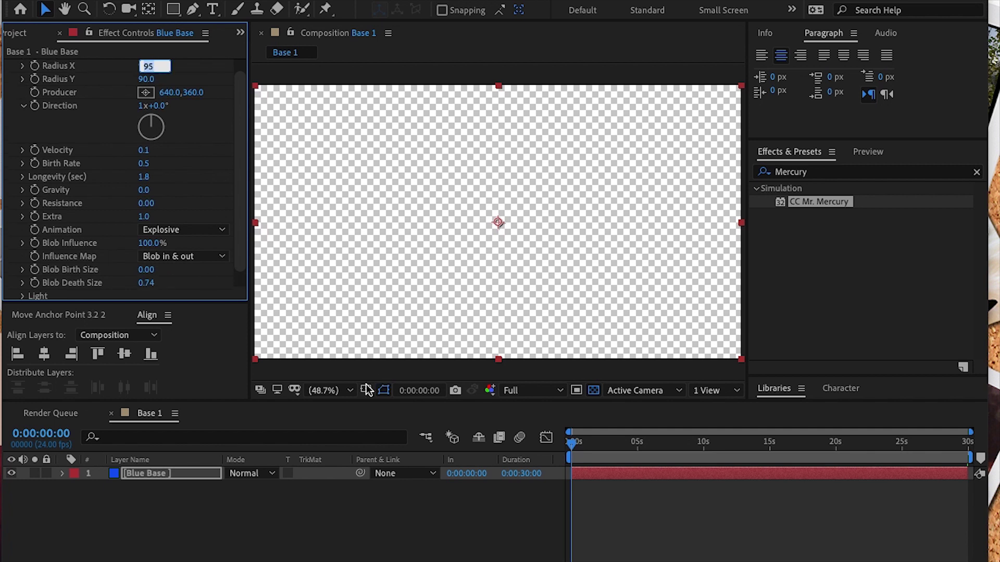
pyautogui.click(177, 498)
# Step: Shift Blue Base to start at -0:00:02:20 and extend it to 0:00:35:06
pyautogui.click(174, 471)
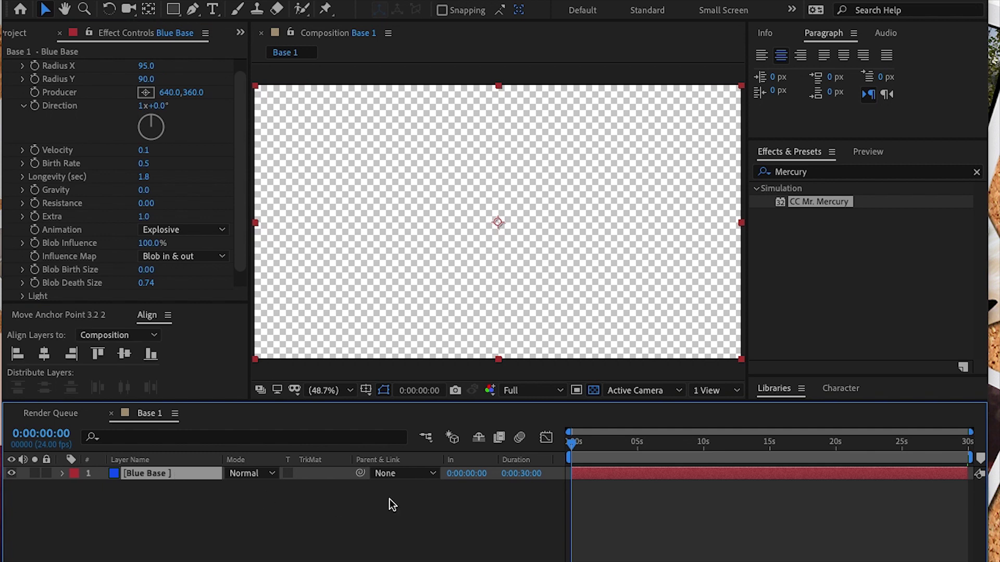
pyautogui.moveTo(614, 476); pyautogui.dragTo(577, 475)
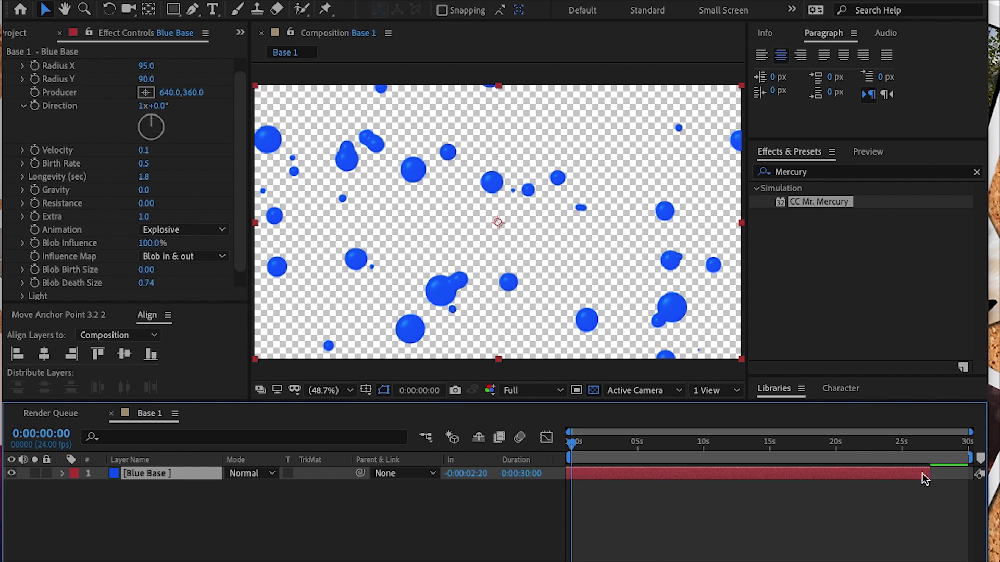
pyautogui.moveTo(929, 474); pyautogui.dragTo(971, 475)
pyautogui.click(252, 483)
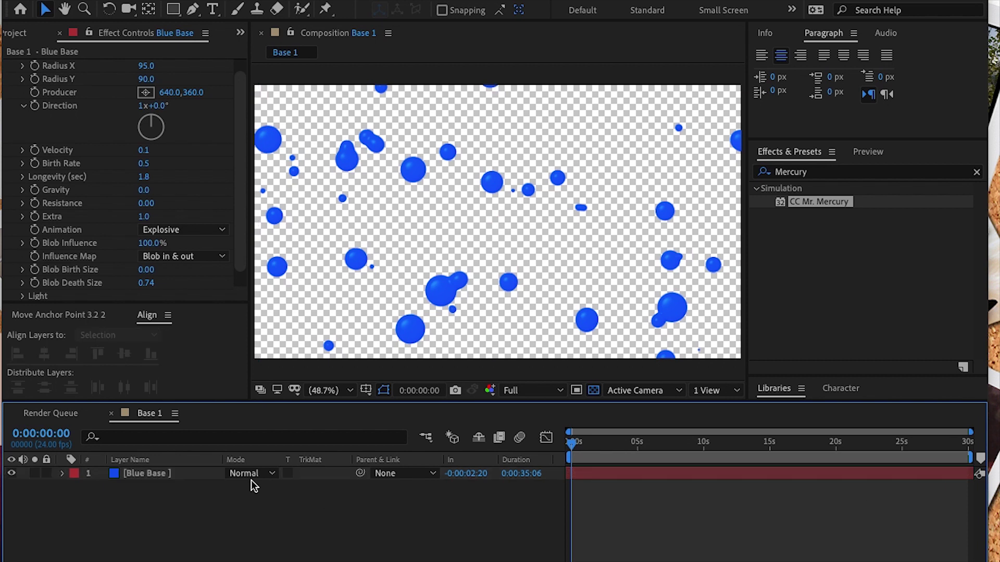
pyautogui.click(206, 476)
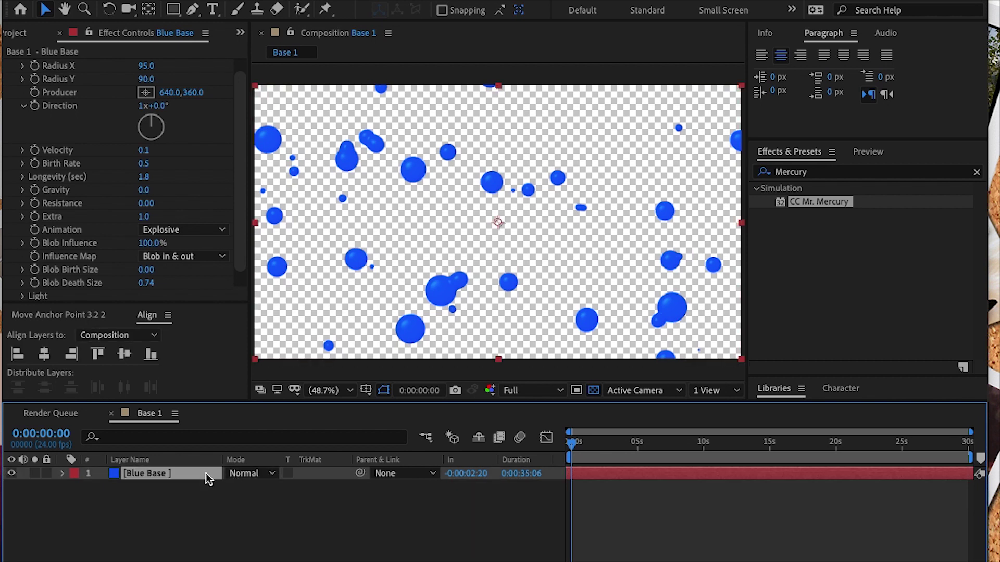
# Step: Duplicate Blue Base and recolour the copy's solid magenta
pyautogui.hotkey('ctrl', 'd')
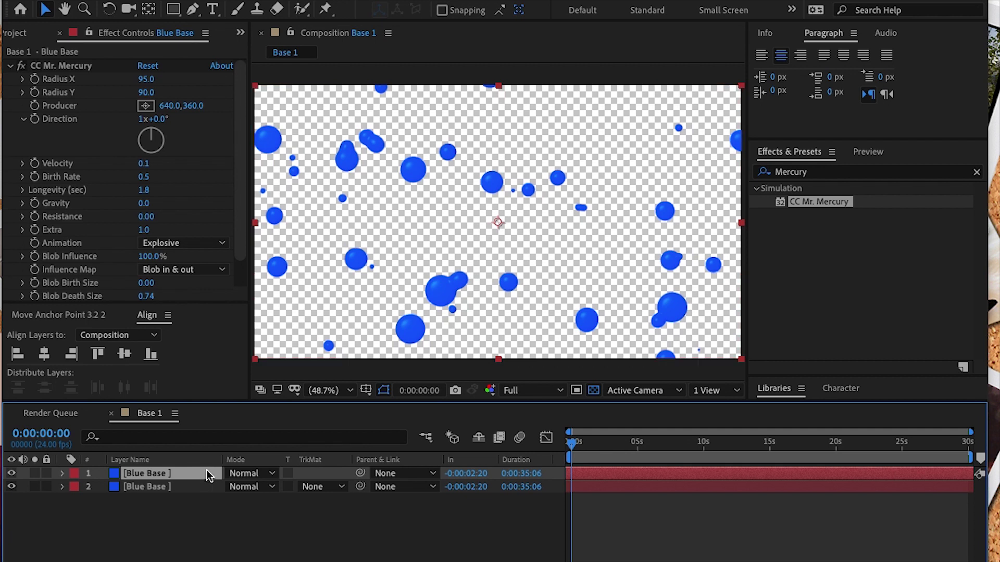
pyautogui.rightClick(287, 474)
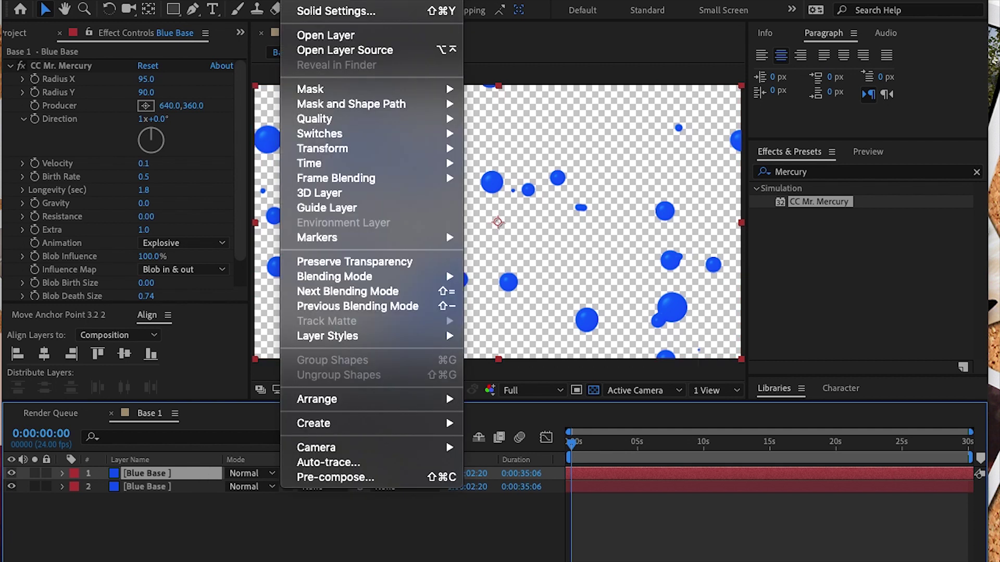
pyautogui.click(312, 7)
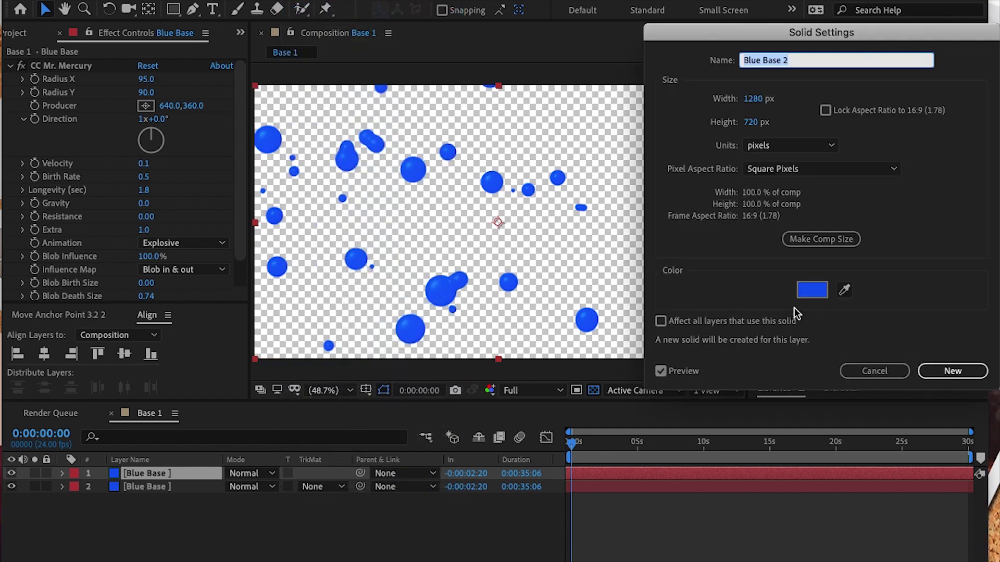
pyautogui.click(811, 293)
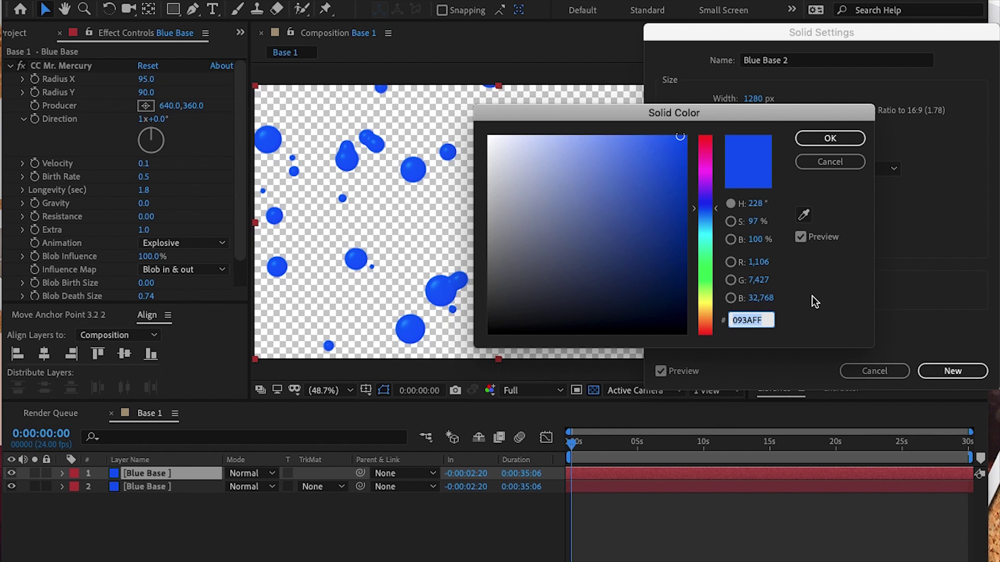
pyautogui.click(706, 180)
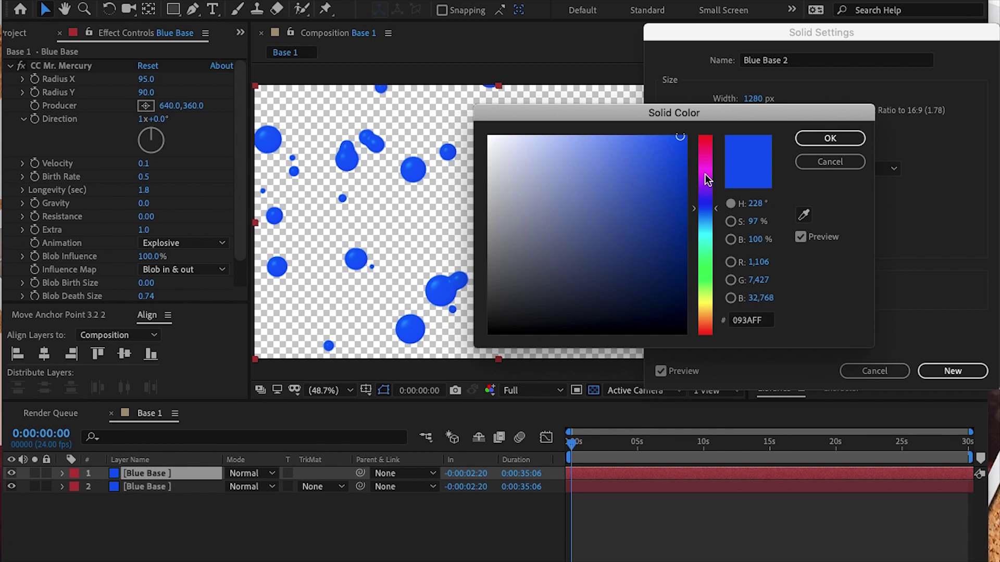
pyautogui.click(707, 172)
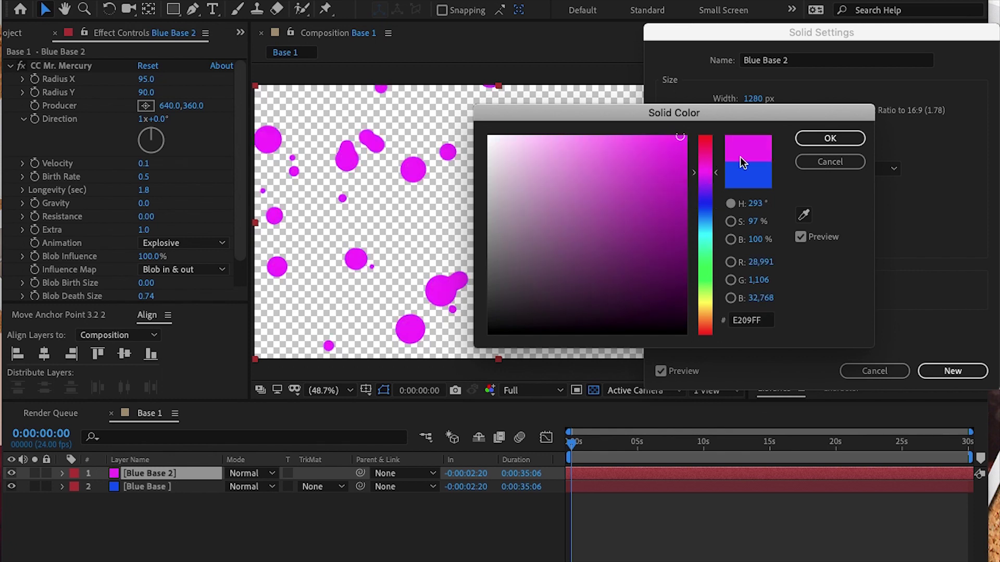
pyautogui.click(836, 138)
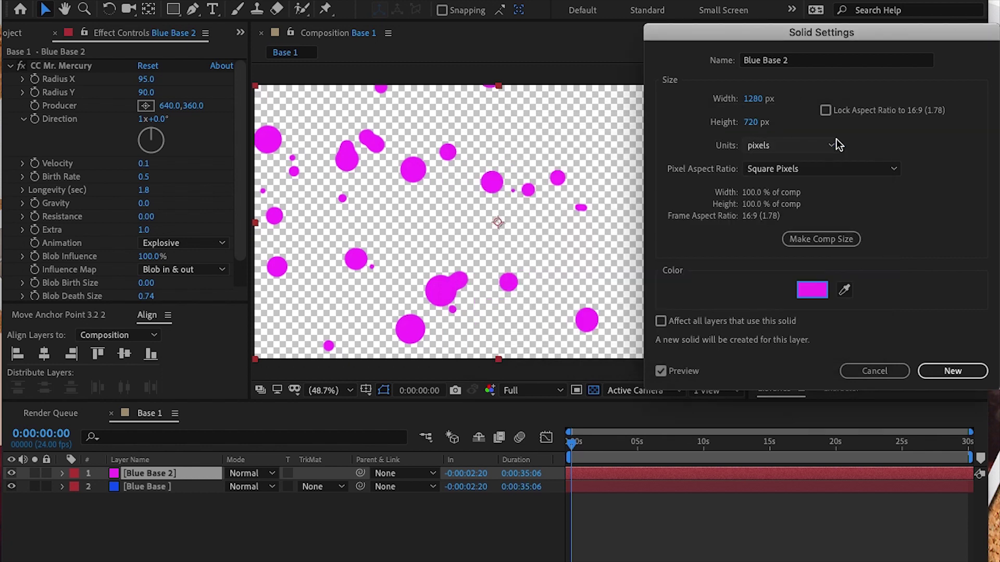
pyautogui.click(962, 377)
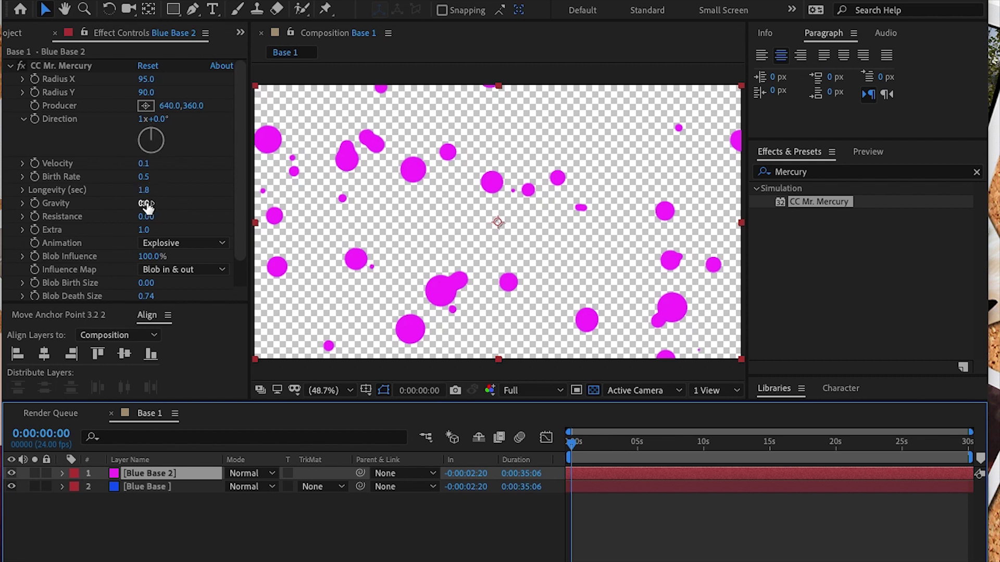
# Step: Set the copy's Mercury gravity to 0, blob birth size 0.03 and death size 0.47
pyautogui.click(145, 180)
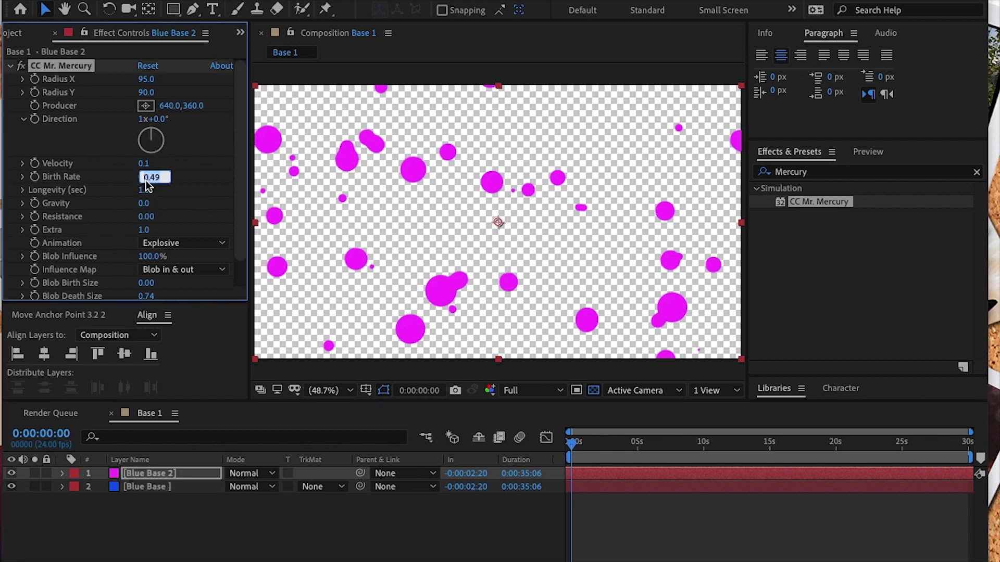
pyautogui.click(185, 209)
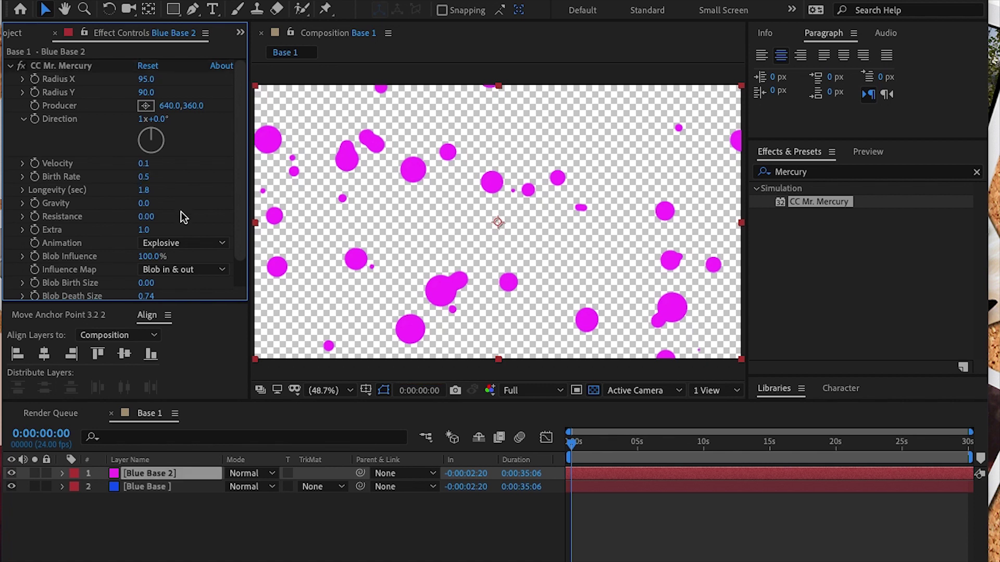
pyautogui.click(146, 204)
pyautogui.write('0')
pyautogui.press('Return')
pyautogui.scroll(-2, 177, 231)
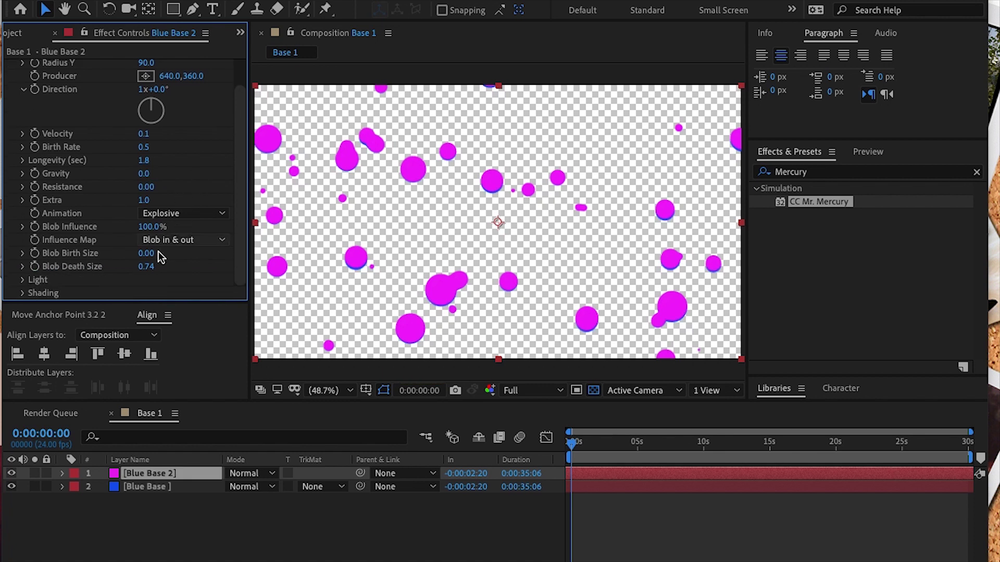
pyautogui.write('0.03')
pyautogui.press('Return')
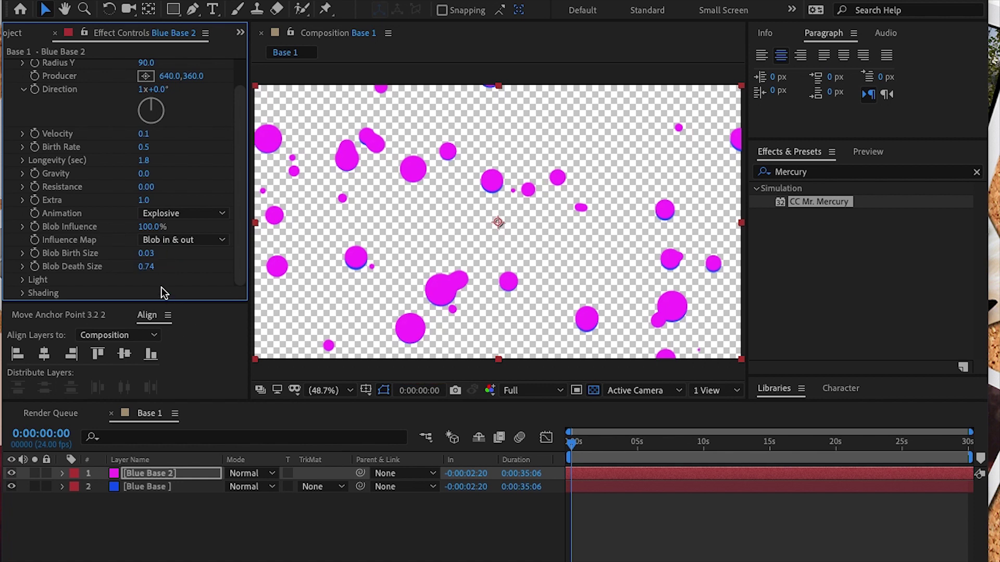
pyautogui.write('0.69')
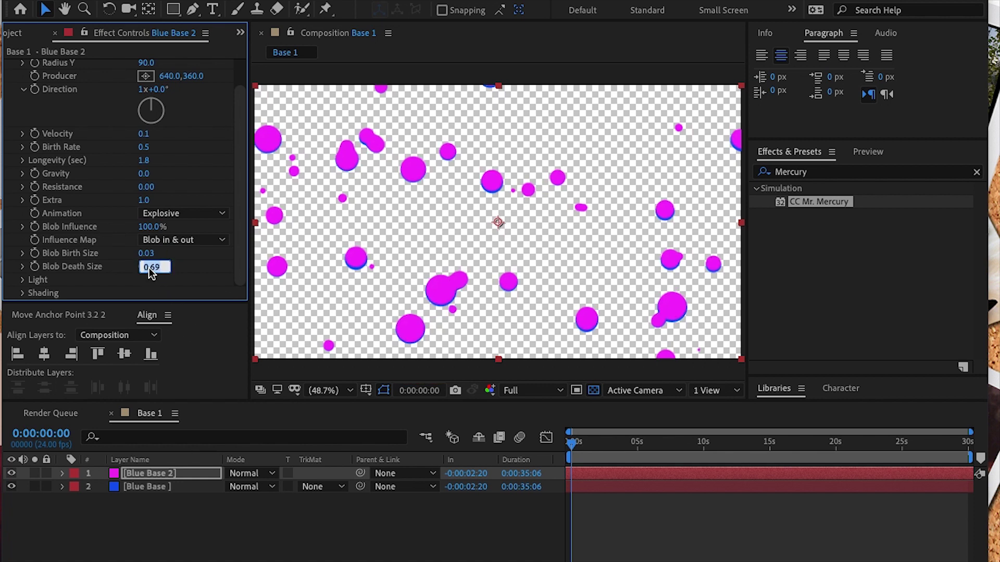
pyautogui.press('BackSpace')
pyautogui.press('BackSpace')
pyautogui.press('BackSpace')
pyautogui.write('5')
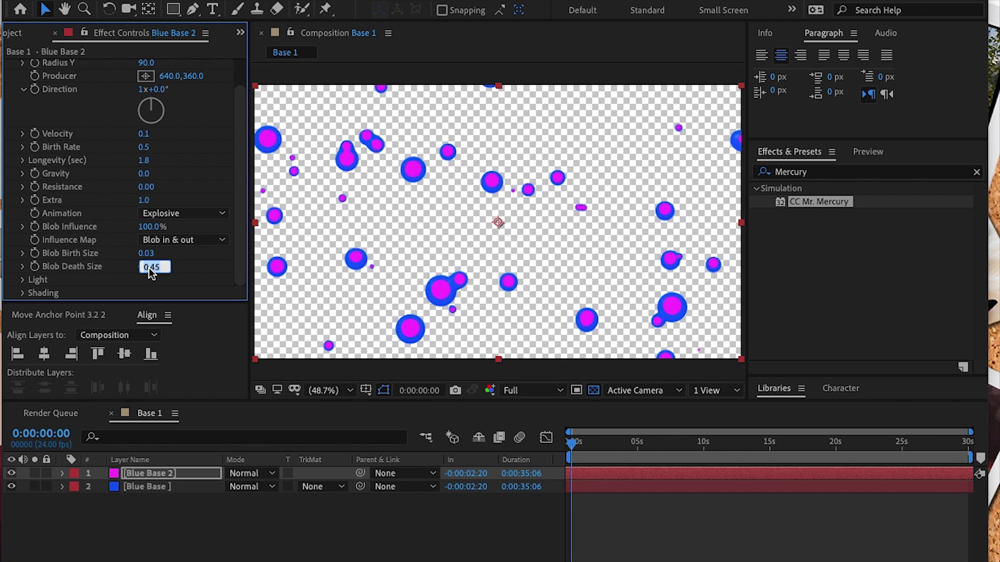
pyautogui.press('BackSpace')
pyautogui.write('7')
pyautogui.press('Return')
# Step: Duplicate the magenta layer and rename the two copies Pink Base and Purple Base
pyautogui.click(241, 521)
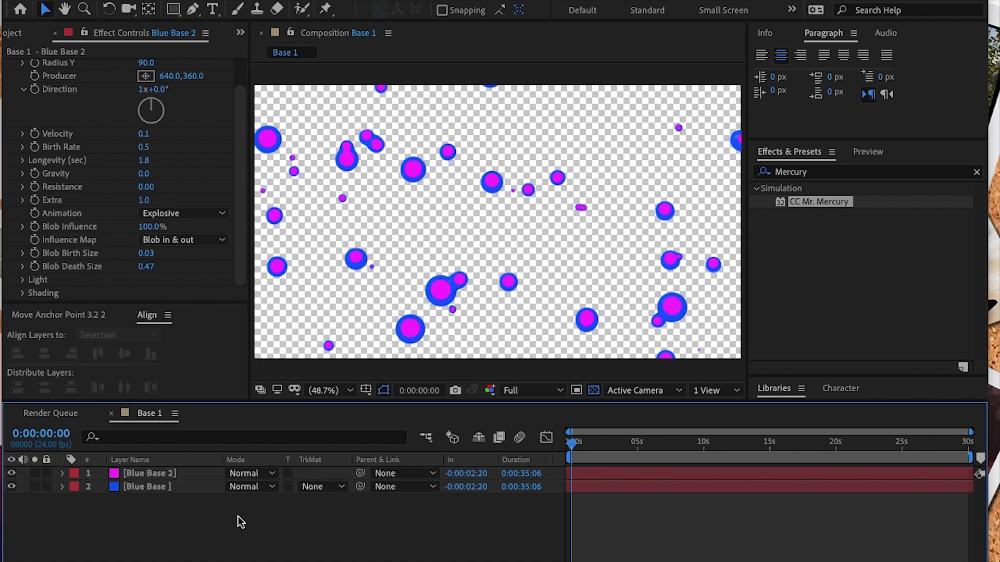
pyautogui.click(183, 475)
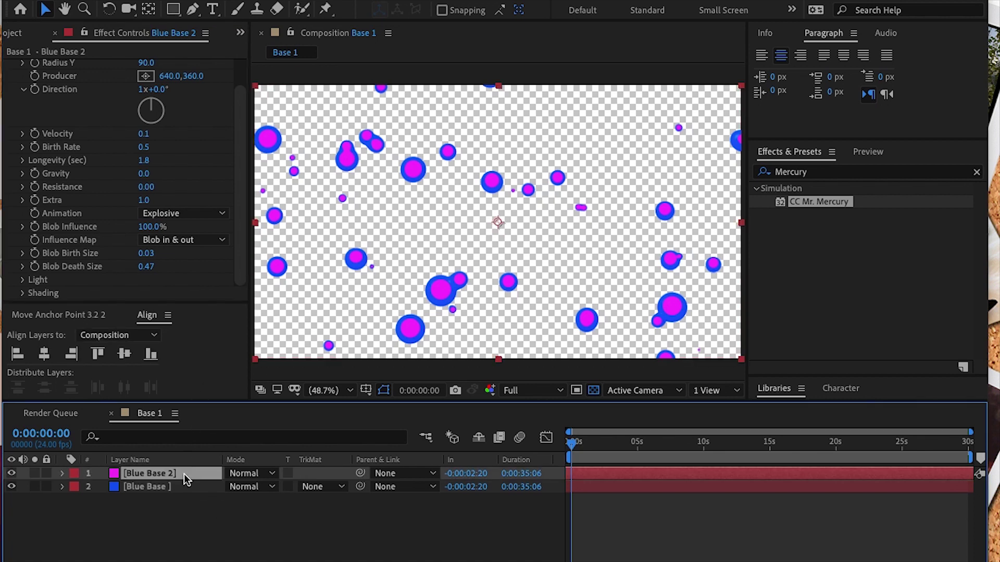
pyautogui.hotkey('ctrl', 'd')
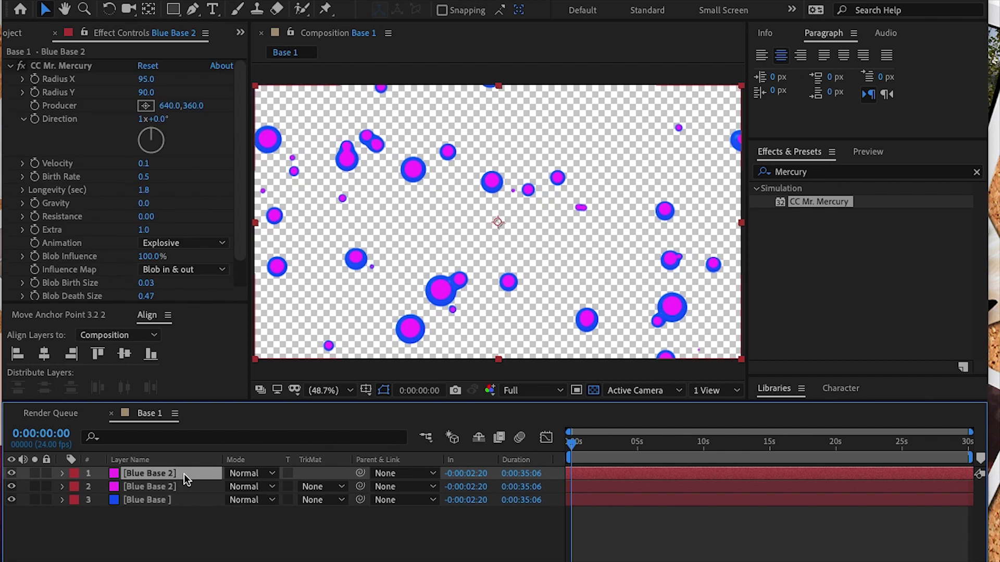
pyautogui.click(171, 486)
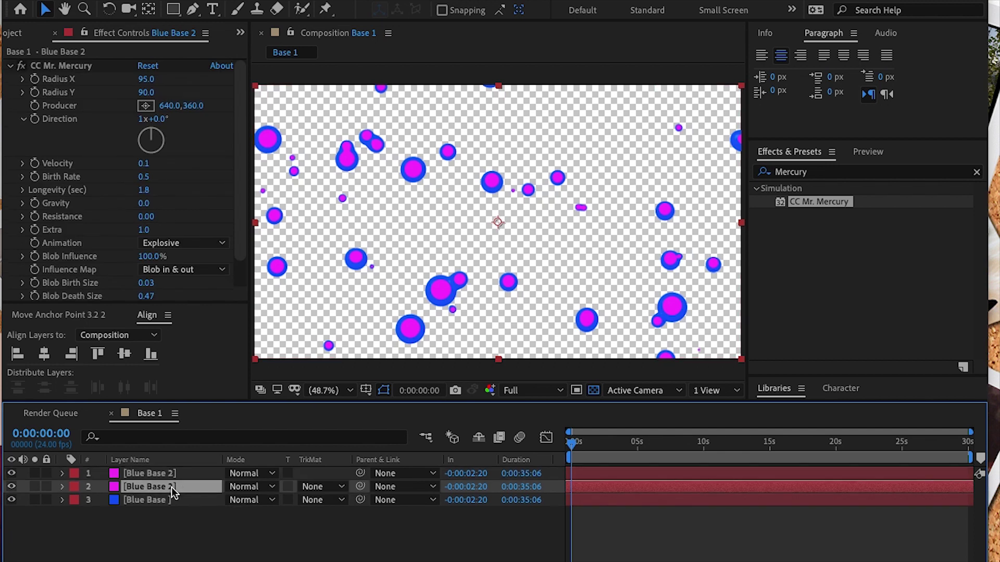
pyautogui.press('Return')
pyautogui.write('Pink')
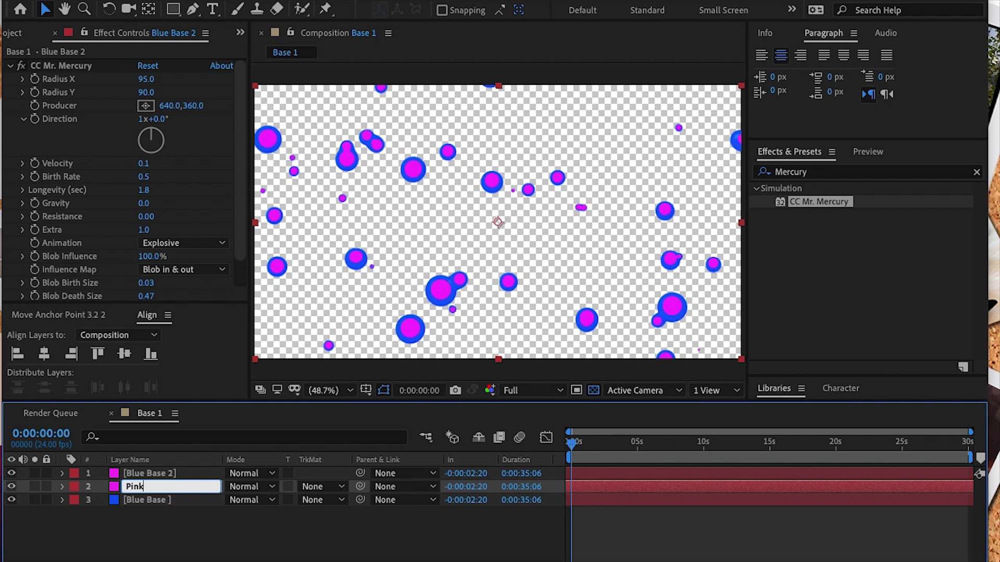
pyautogui.write(' Basr')
pyautogui.press('BackSpace')
pyautogui.write('e')
pyautogui.click(134, 478)
pyautogui.press('Return')
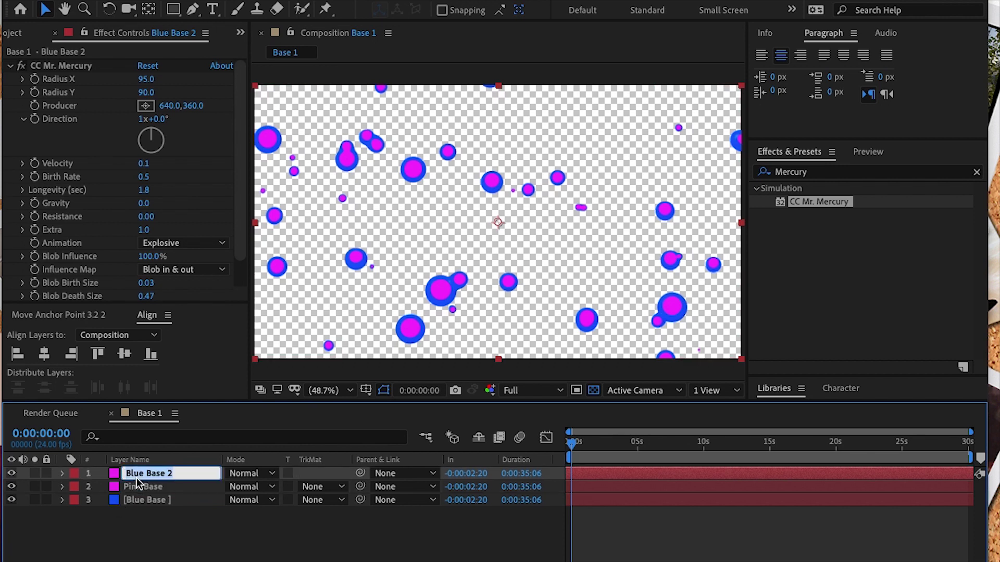
pyautogui.write('Purple Base')
pyautogui.click(154, 510)
# Step: Recolour Purple Base's solid to violet 8609FF
pyautogui.click(147, 475)
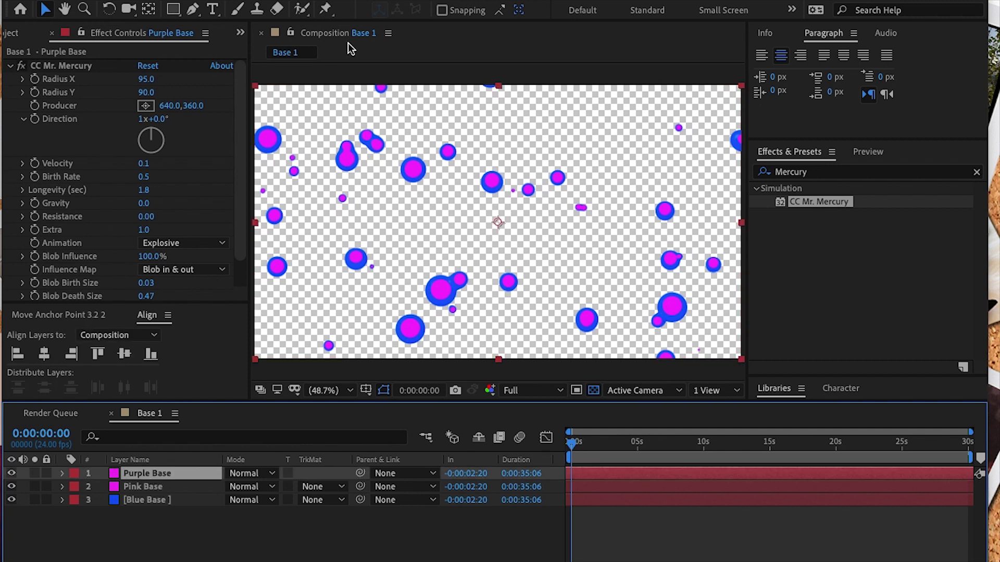
pyautogui.click(322, 1)
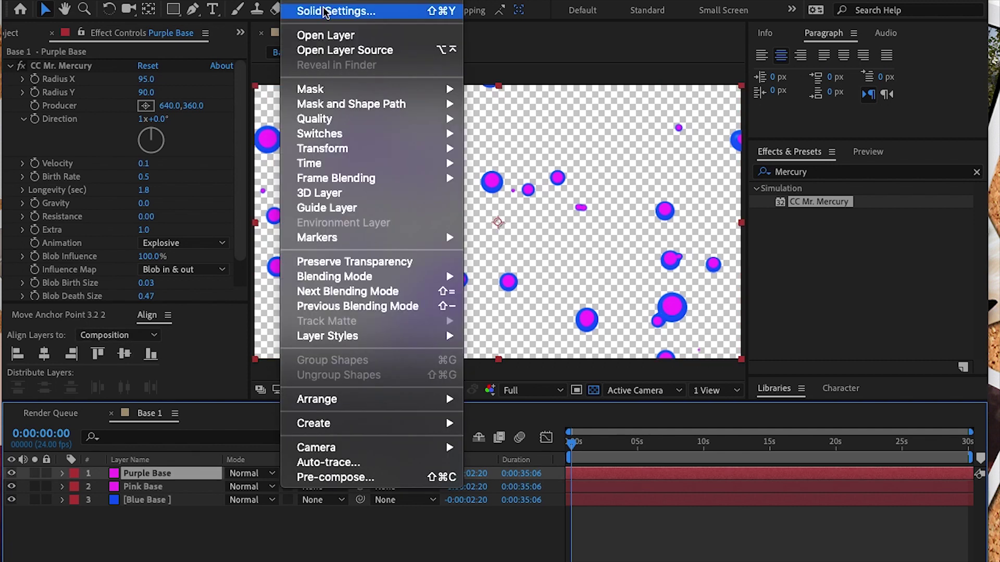
pyautogui.click(323, 11)
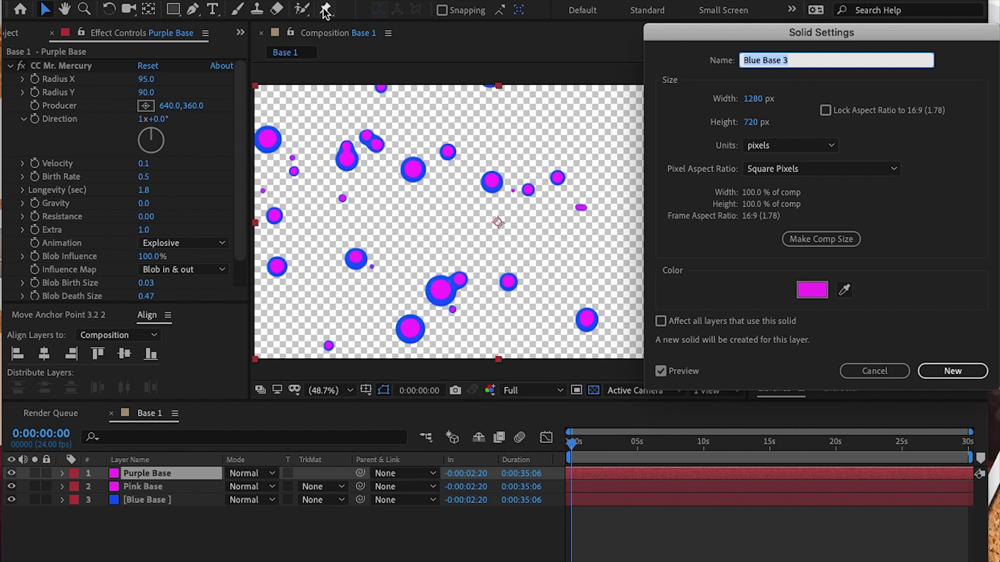
pyautogui.click(811, 289)
pyautogui.click(713, 177)
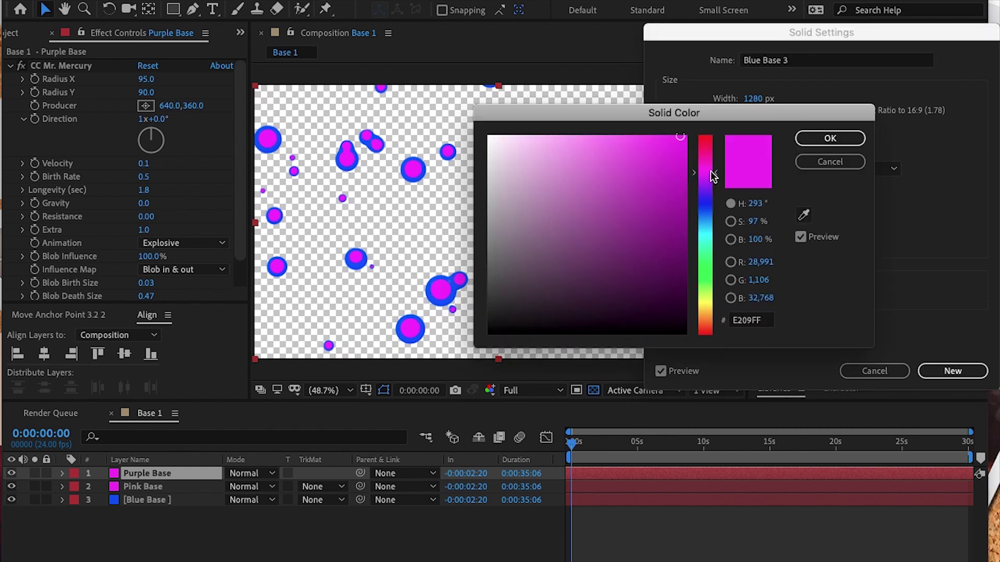
pyautogui.moveTo(714, 183); pyautogui.dragTo(716, 189)
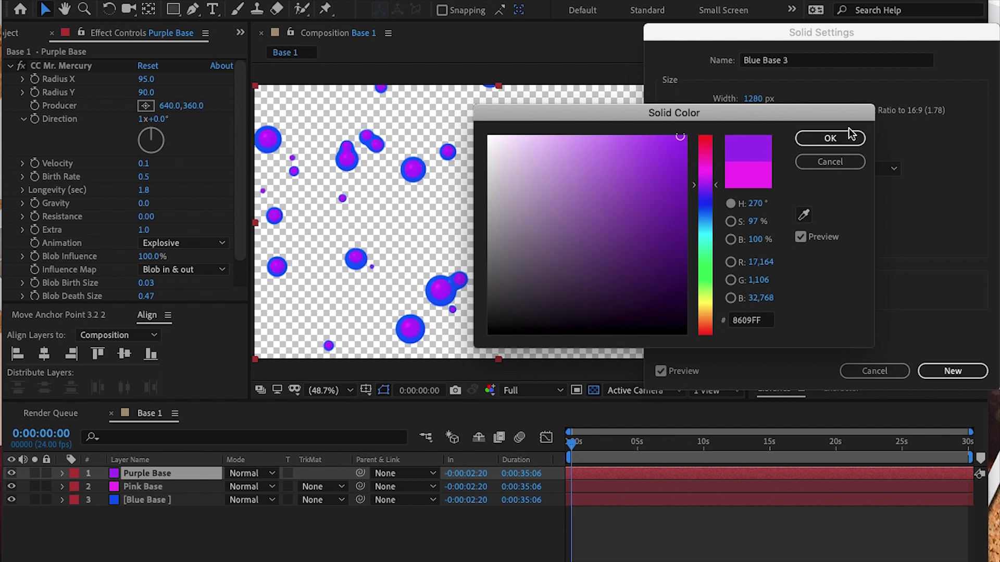
pyautogui.click(829, 137)
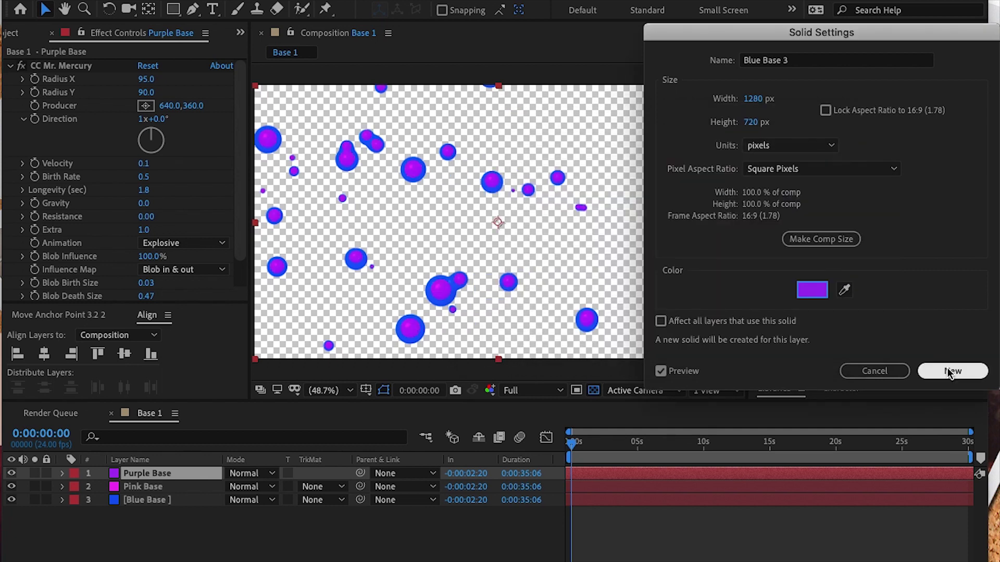
pyautogui.click(953, 371)
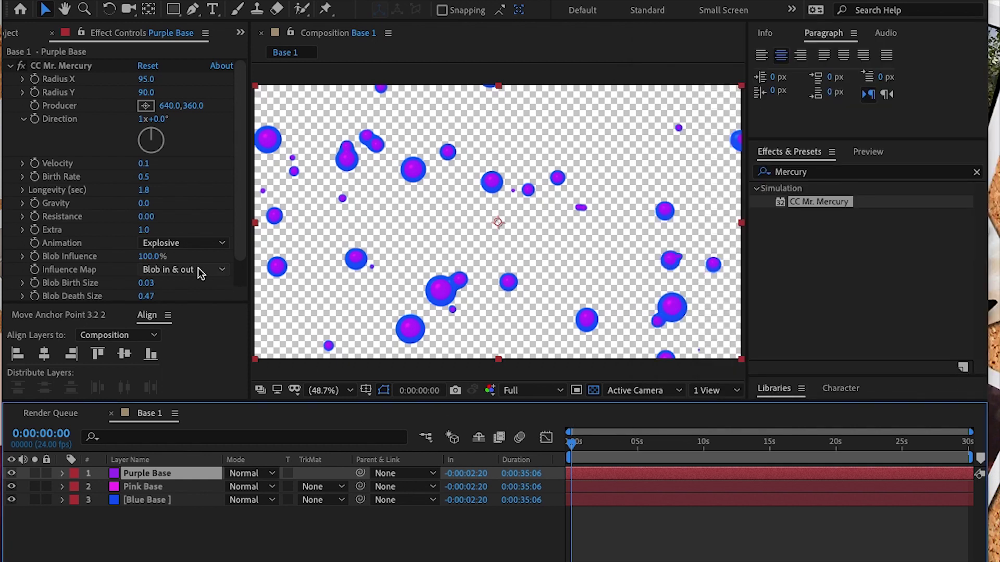
# Step: Scrub Purple Base's Mercury to radius 90×127, longevity 2.2, birth size 0.14, death size 0.30, birth rate 0.6
pyautogui.moveTo(147, 79); pyautogui.dragTo(177, 93)
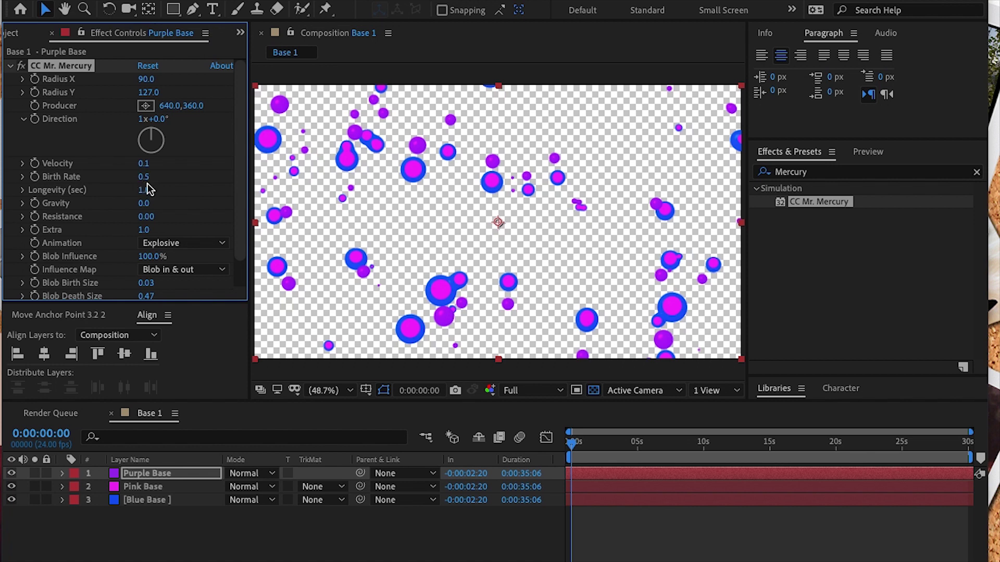
pyautogui.moveTo(148, 189); pyautogui.dragTo(191, 198)
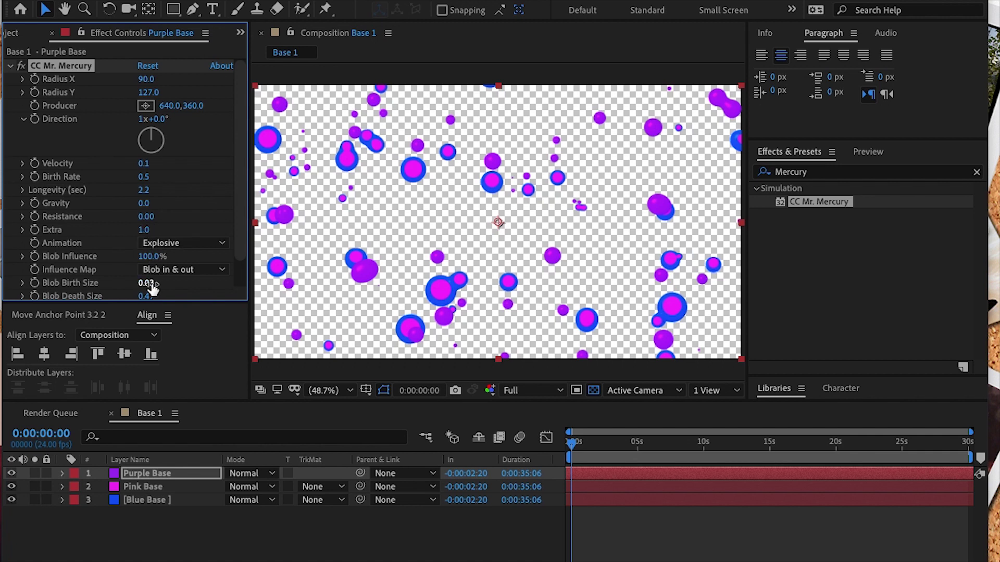
pyautogui.moveTo(148, 285); pyautogui.dragTo(161, 286)
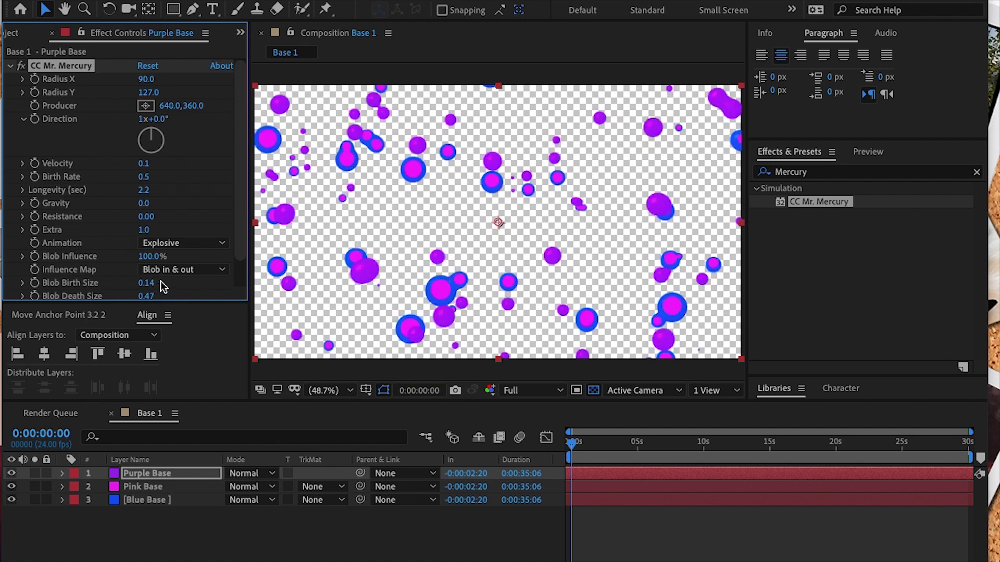
pyautogui.scroll(-1, 219, 281)
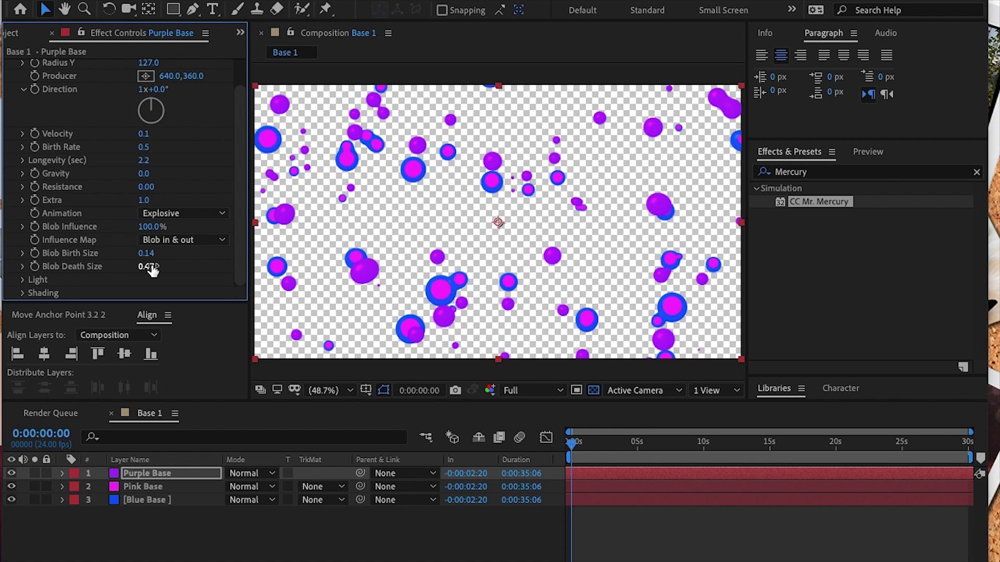
pyautogui.moveTo(151, 267); pyautogui.dragTo(148, 279)
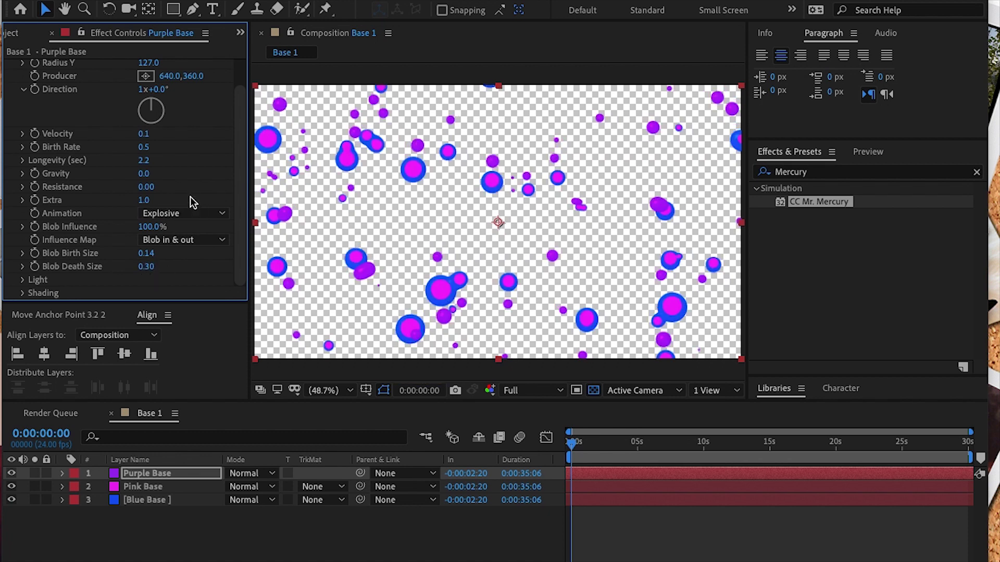
pyautogui.moveTo(144, 147); pyautogui.dragTo(159, 152)
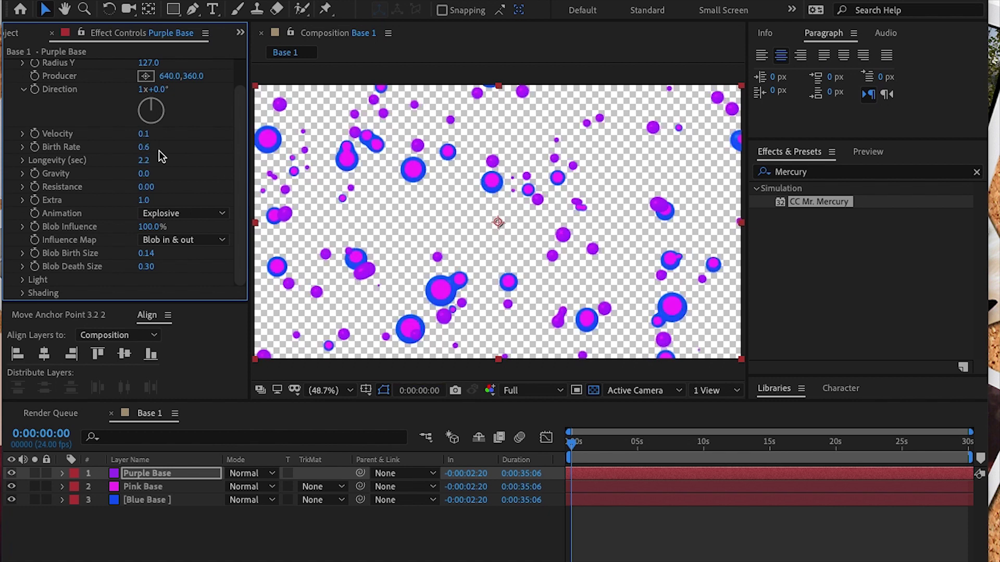
pyautogui.click(227, 534)
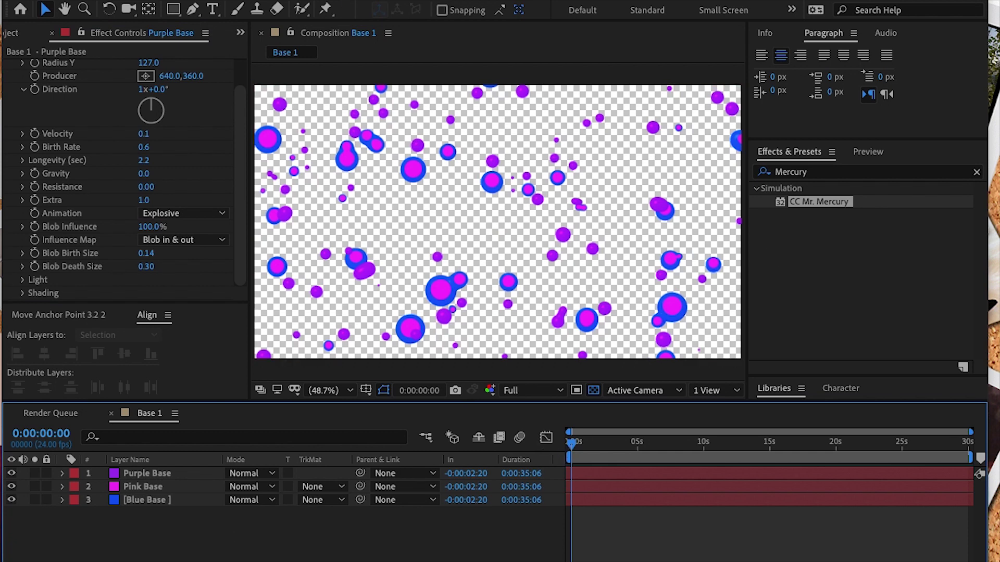
# Step: Add a top adjustment layer with Find Edges blended 75% with the original
pyautogui.click(294, 1)
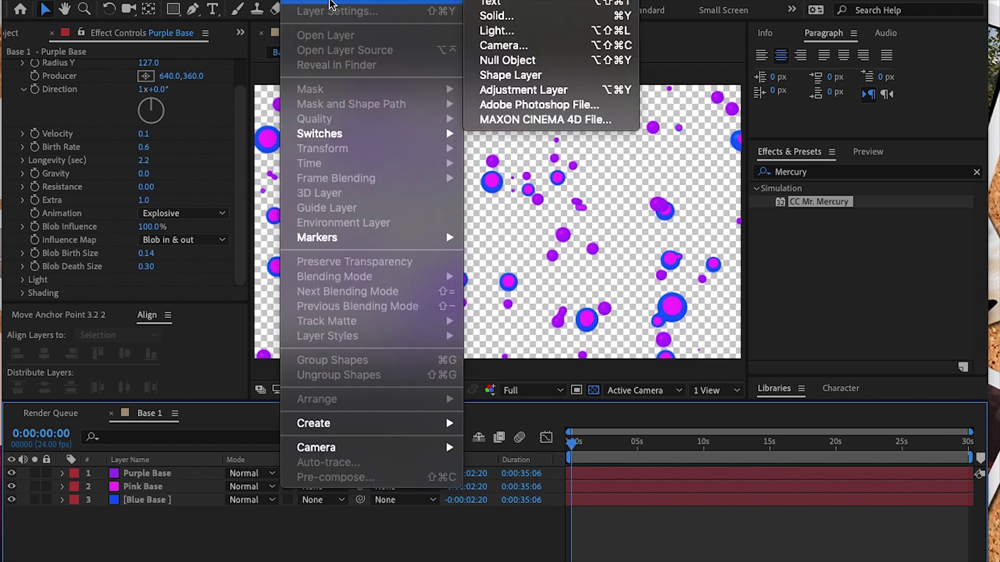
pyautogui.click(529, 92)
pyautogui.press('super+f')
pyautogui.write('find')
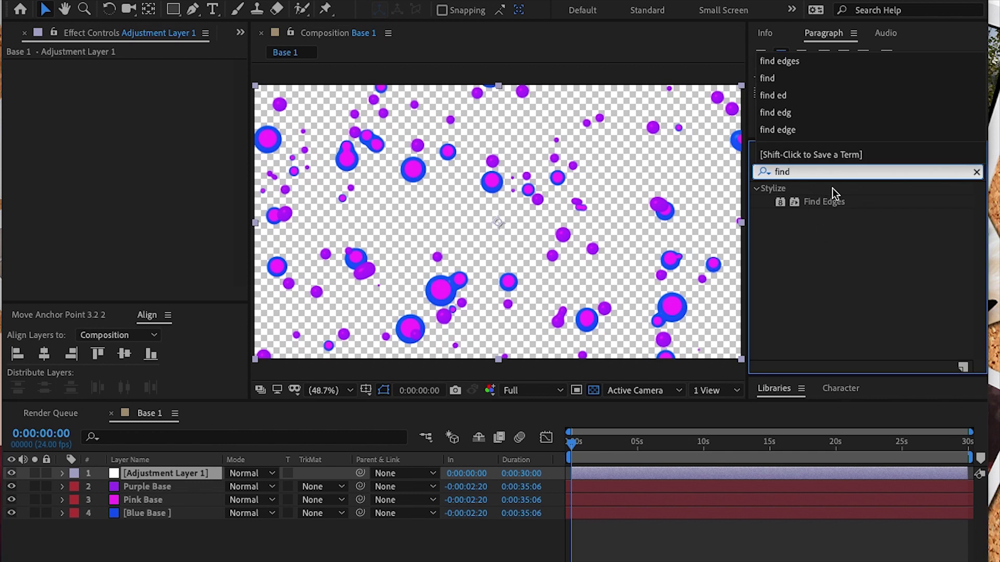
pyautogui.click(823, 203)
pyautogui.click(180, 552)
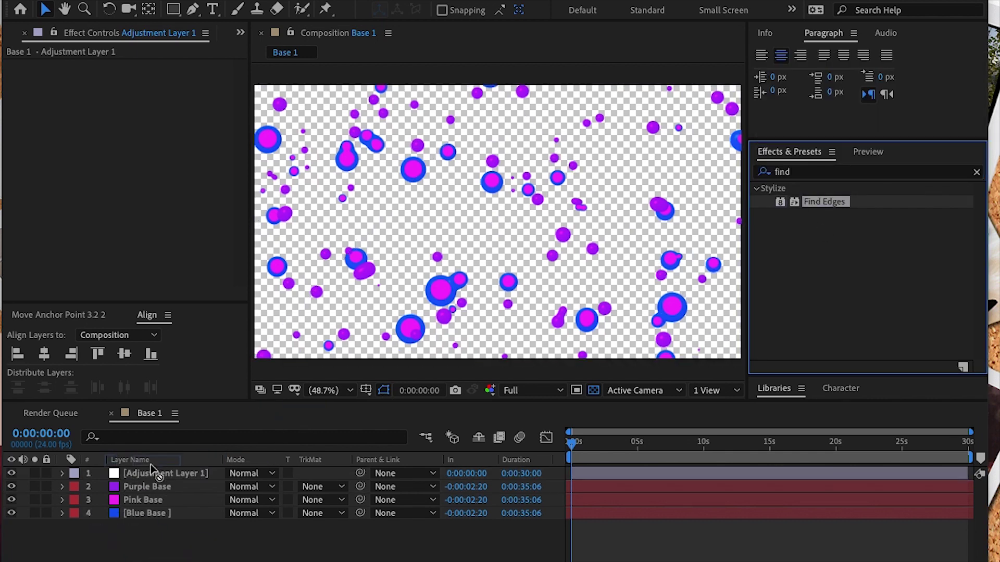
pyautogui.moveTo(152, 471); pyautogui.dragTo(154, 475)
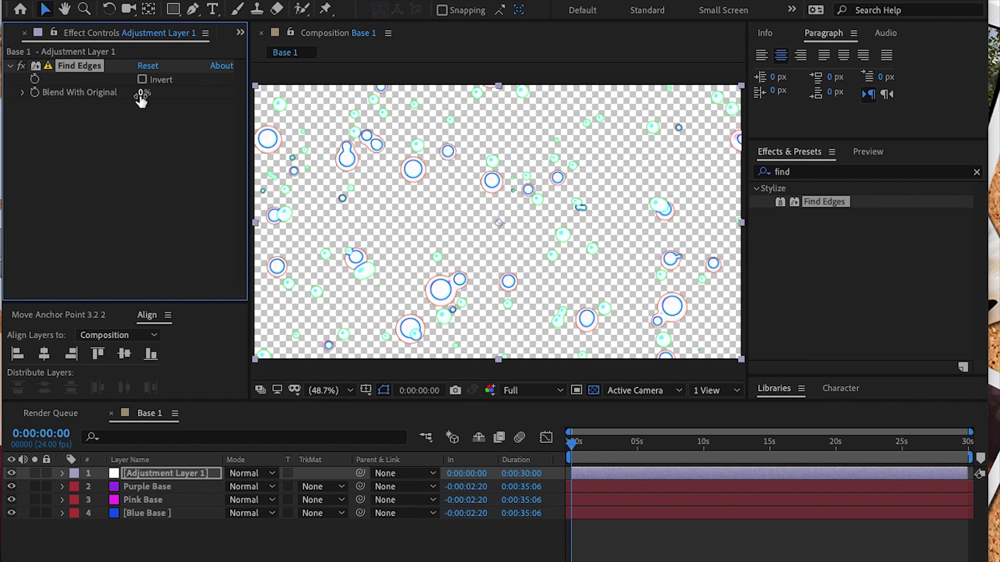
pyautogui.moveTo(125, 94); pyautogui.dragTo(193, 107)
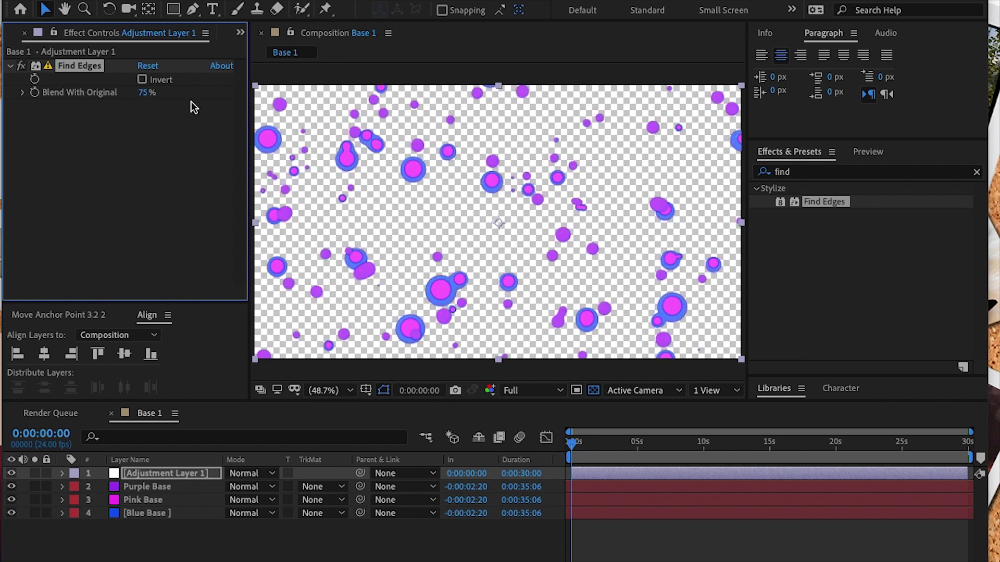
pyautogui.click(169, 558)
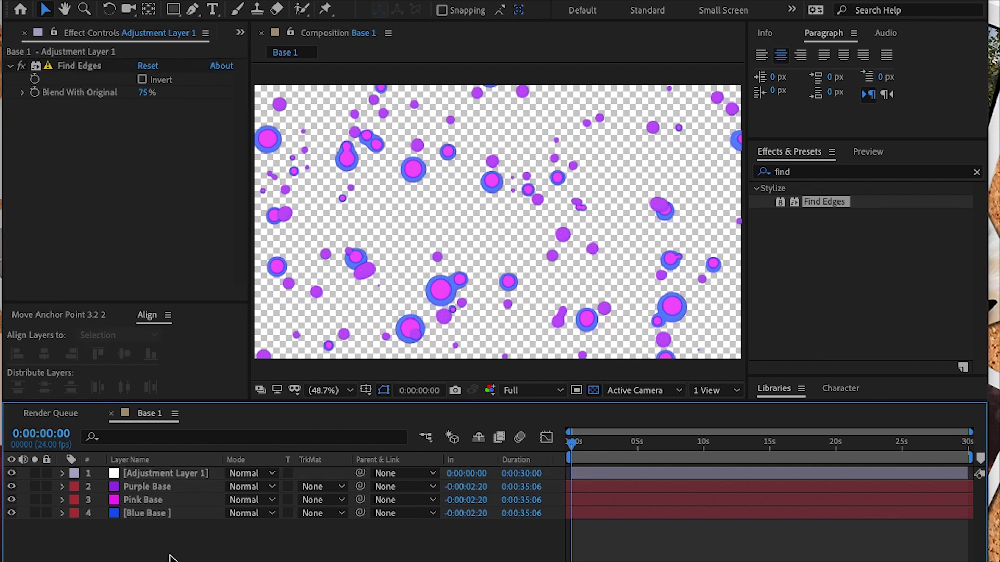
# Step: Pre-compose the adjustment layer and three base layers into a composition named Fluid Base
pyautogui.moveTo(157, 530); pyautogui.dragTo(139, 458)
pyautogui.press('super+shift+c')
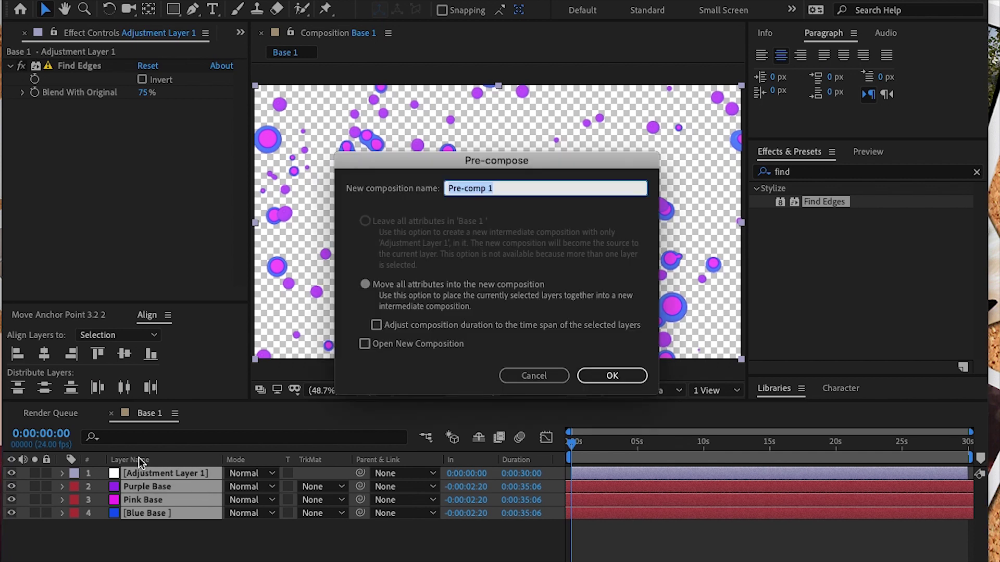
pyautogui.write('Fluid Base')
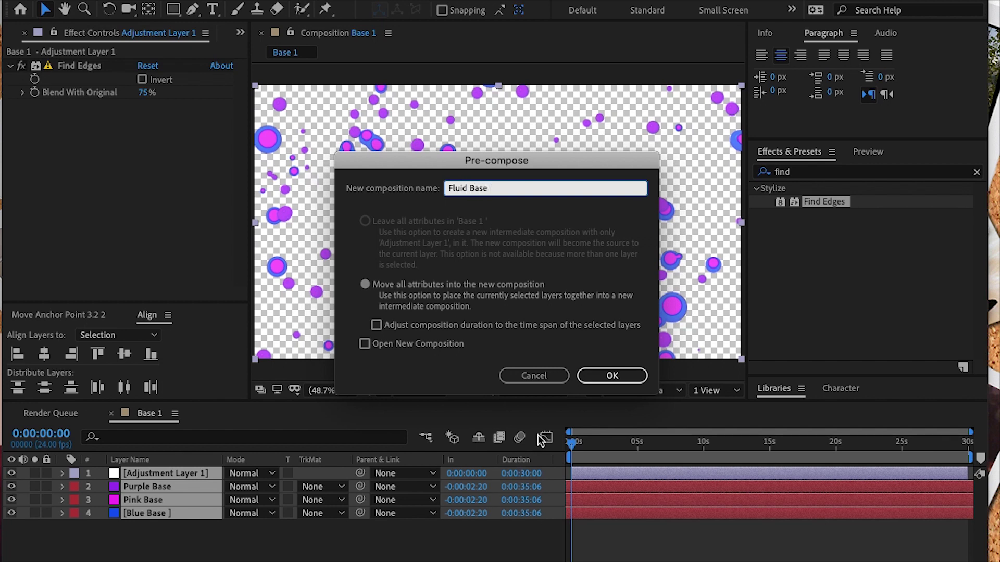
pyautogui.click(612, 375)
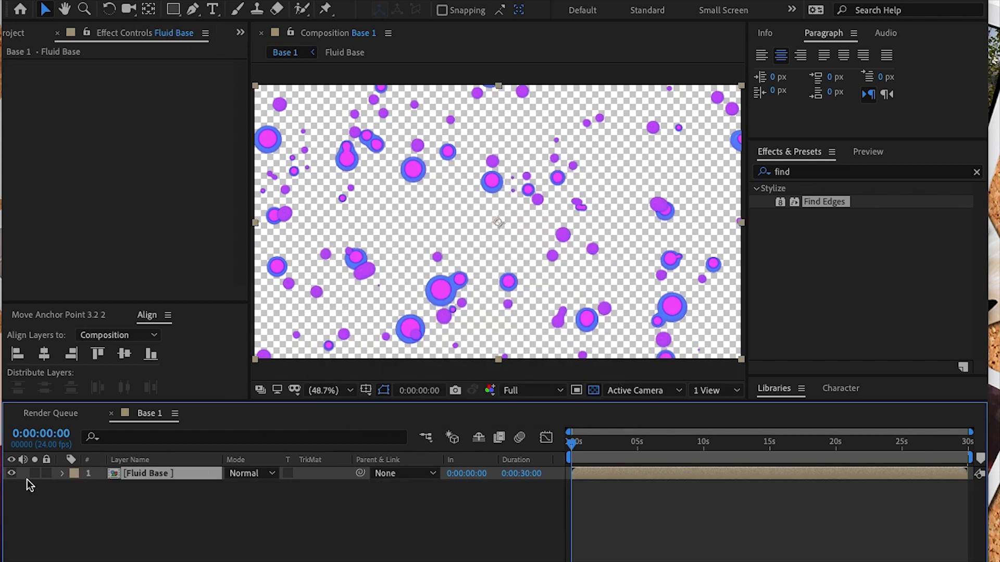
# Step: Hide Fluid Base and add a full-frame white (FFFFFF) solid above it
pyautogui.click(11, 474)
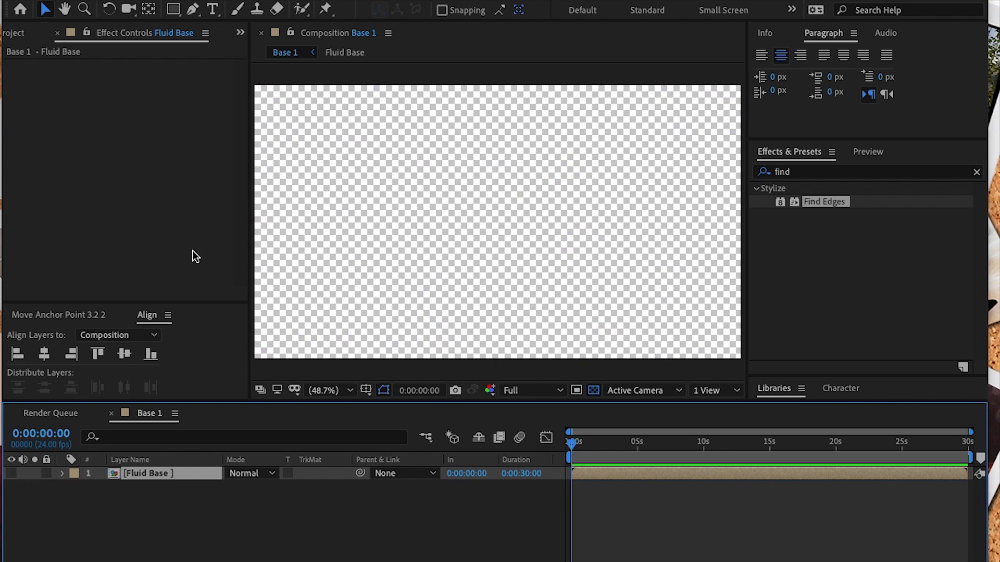
pyautogui.click(294, 0)
pyautogui.moveTo(364, 2)
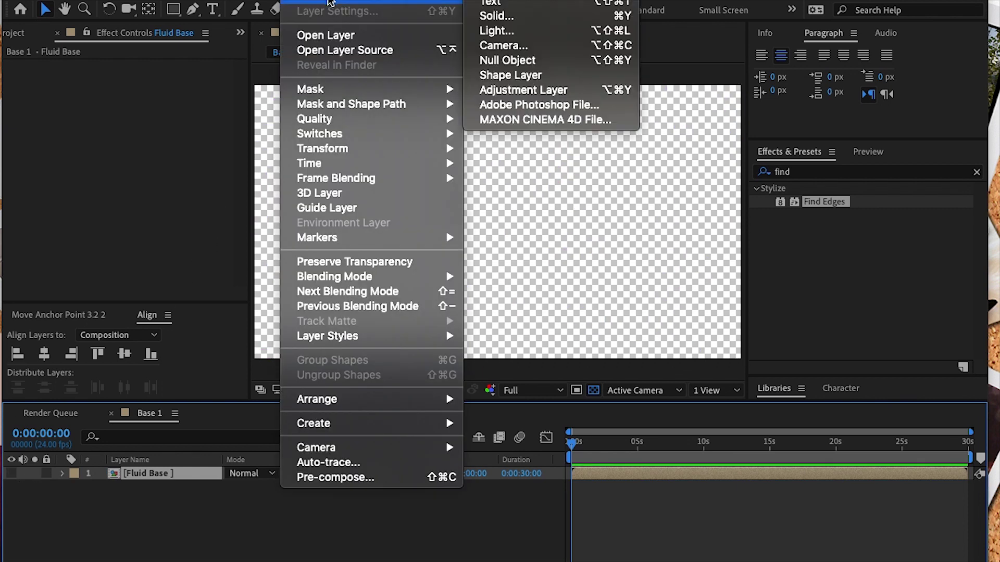
pyautogui.click(501, 15)
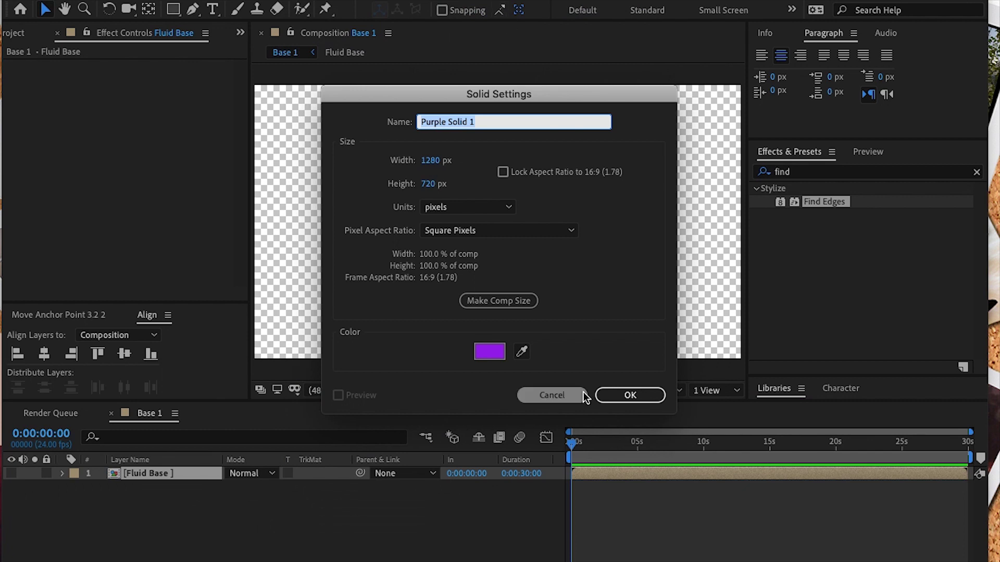
pyautogui.click(488, 354)
pyautogui.write('FFFFFF')
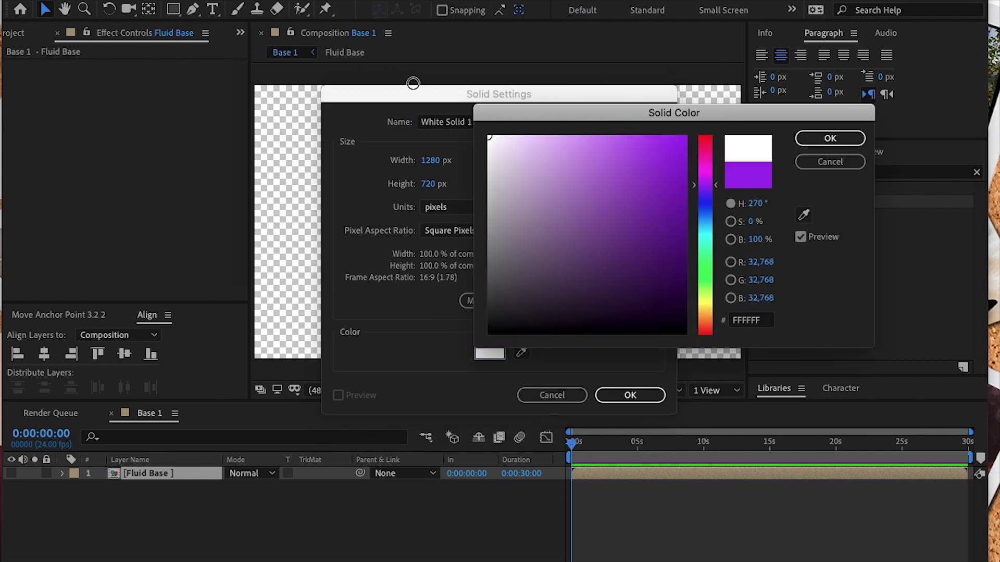
pyautogui.click(823, 139)
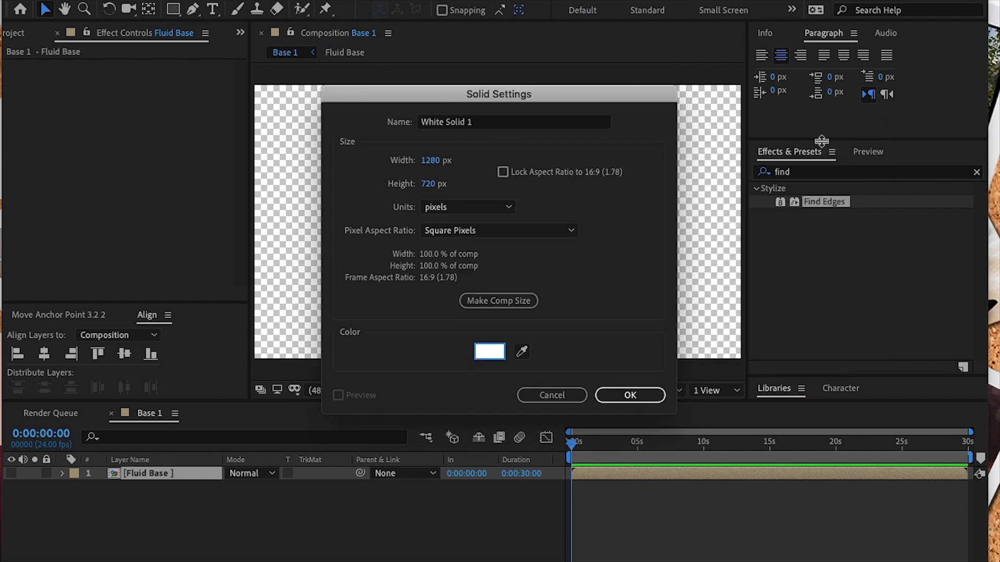
pyautogui.click(628, 395)
# Step: Open the Import File dialog to bring in bright-clouds-color-907485.jpg
pyautogui.click(151, 0)
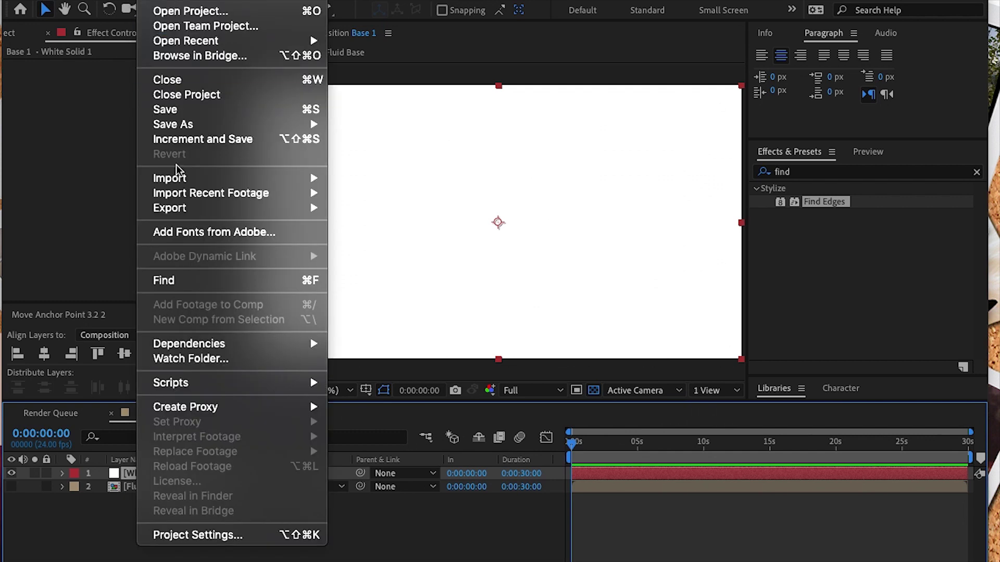
pyautogui.moveTo(186, 178)
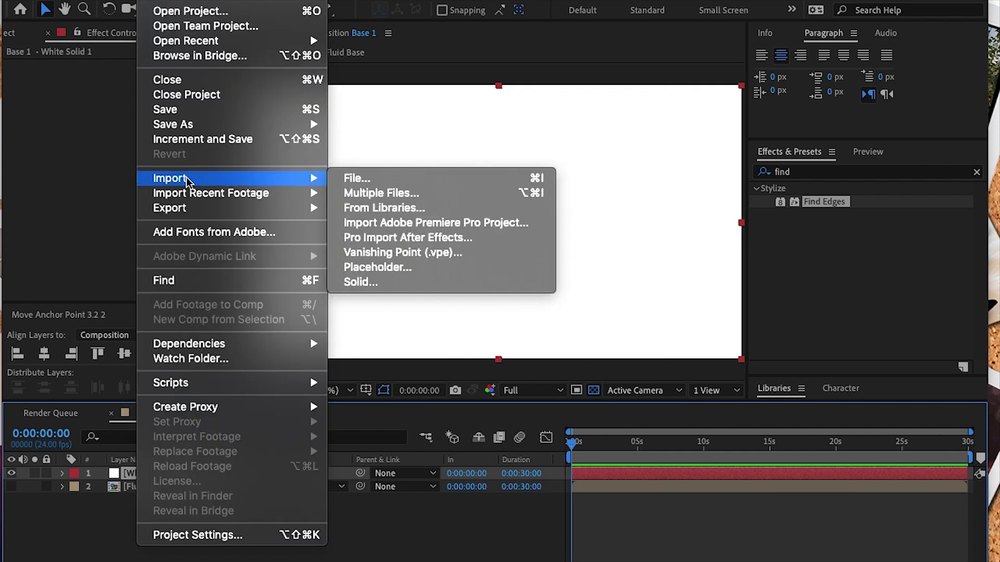
pyautogui.click(386, 179)
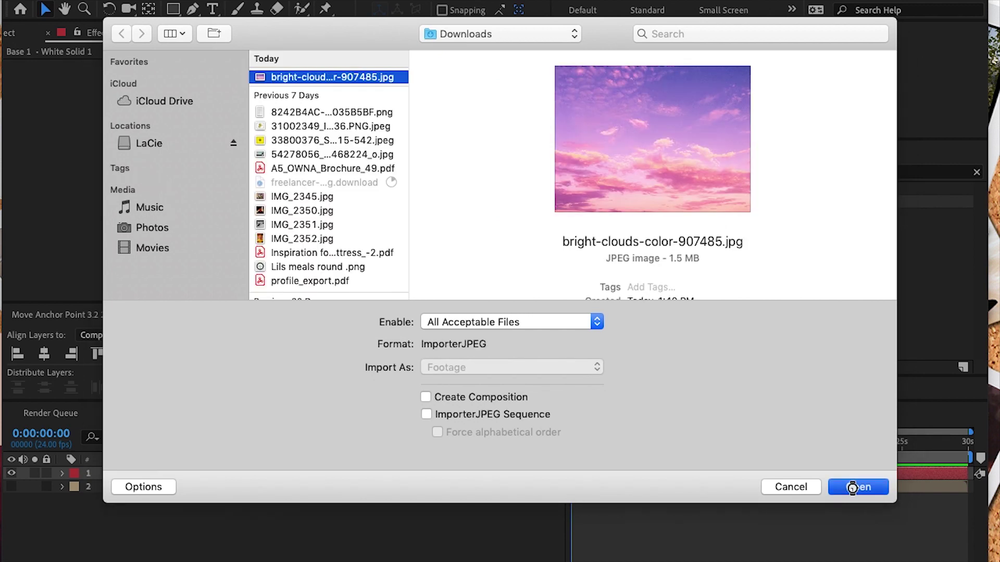
# Step: Find the pink-and-purple 'White Clouds and Blue Sky' photo on Pexels and download it free
pyautogui.click(851, 487)
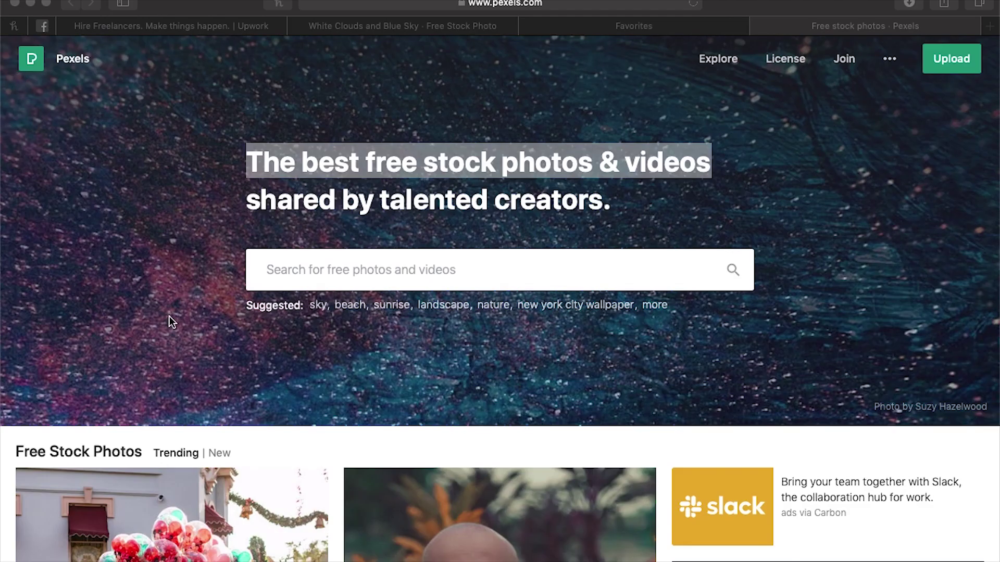
pyautogui.scroll(-15, 174, 311)
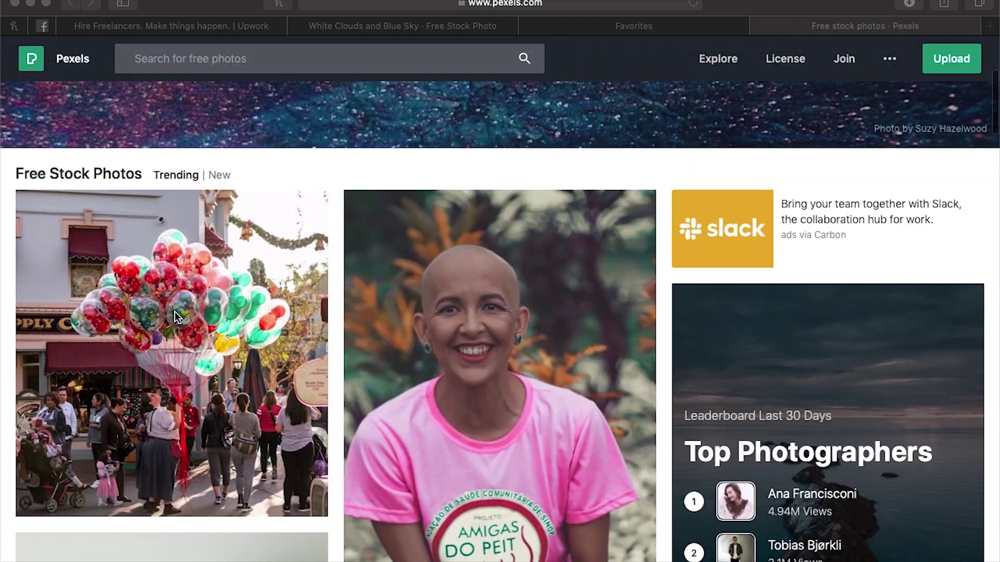
pyautogui.scroll(-15, 173, 311)
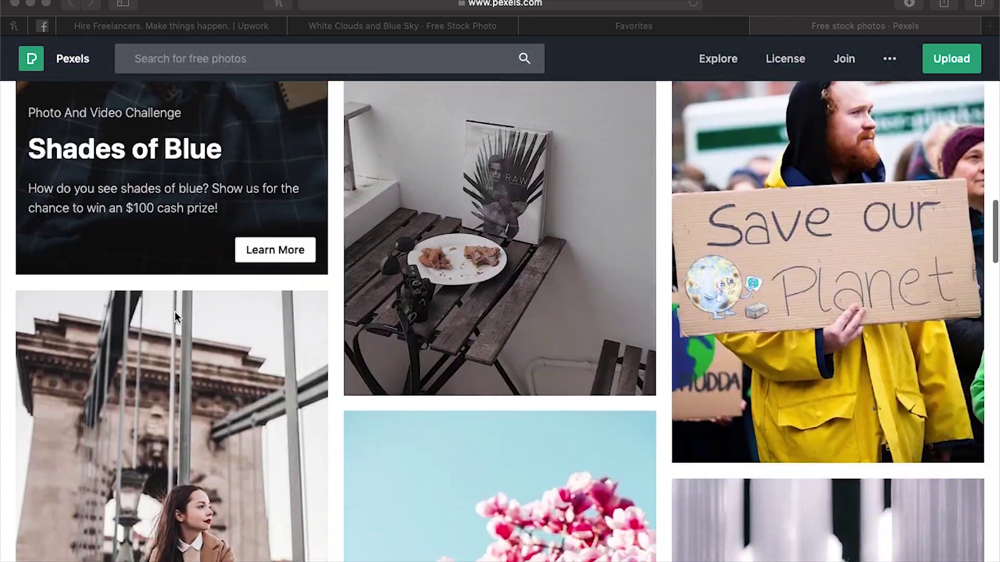
pyautogui.scroll(20, 174, 312)
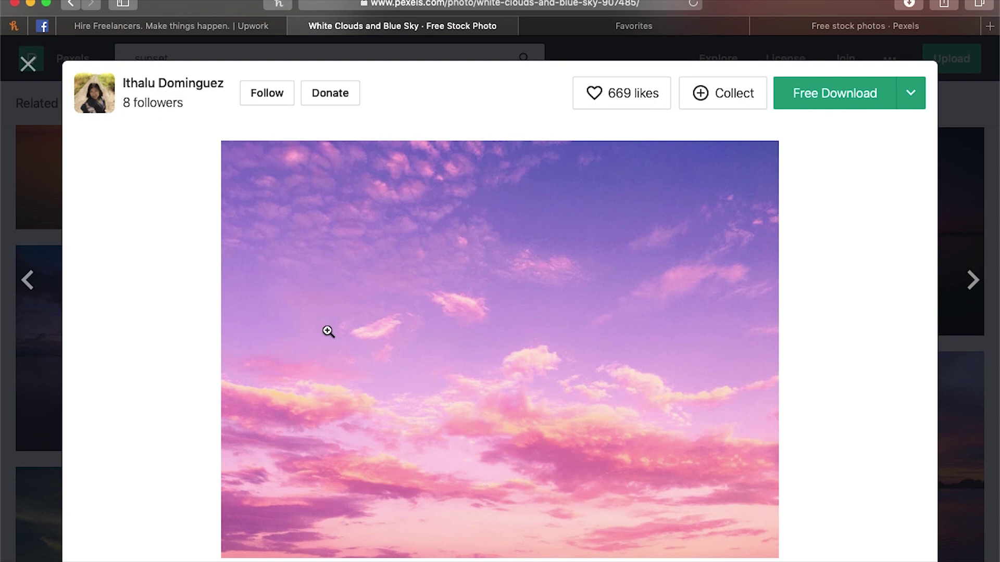
pyautogui.scroll(-2, 326, 330)
pyautogui.scroll(2, 326, 330)
pyautogui.click(864, 93)
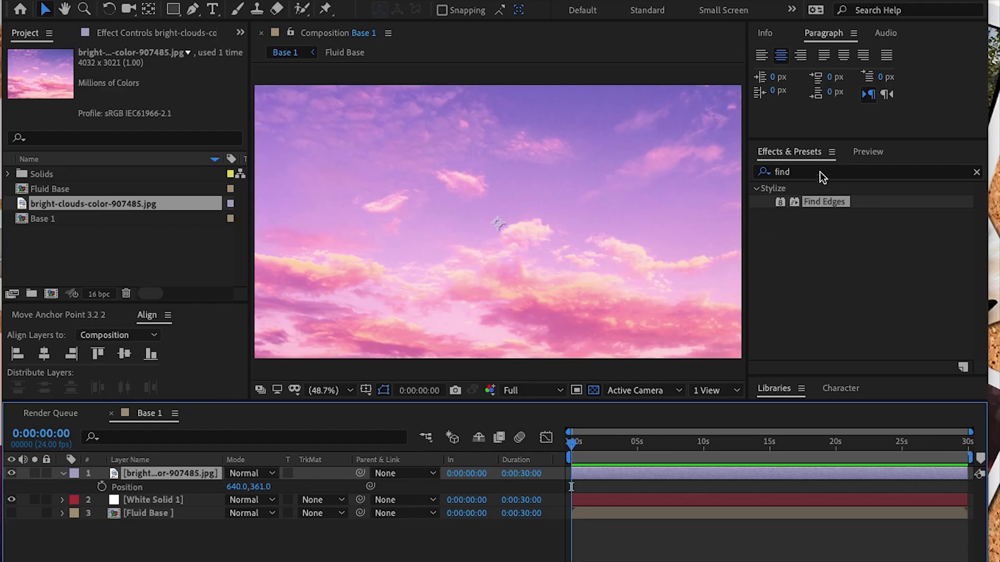
# Step: Search 'turb' in Effects & Presets and apply Turbulent Displace to the cloud photo layer
pyautogui.click(818, 171)
pyautogui.write('turb')
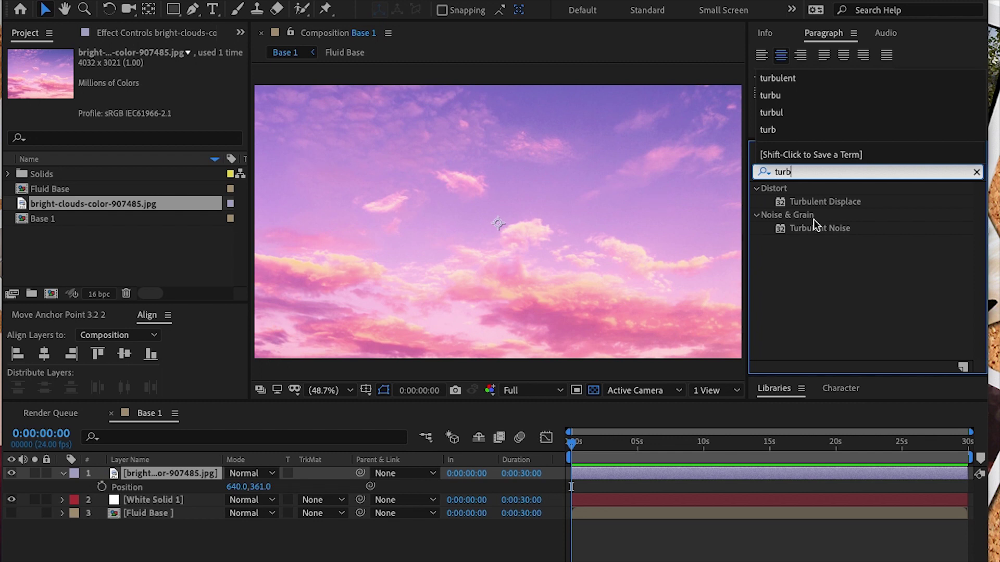
pyautogui.moveTo(811, 201); pyautogui.dragTo(168, 476)
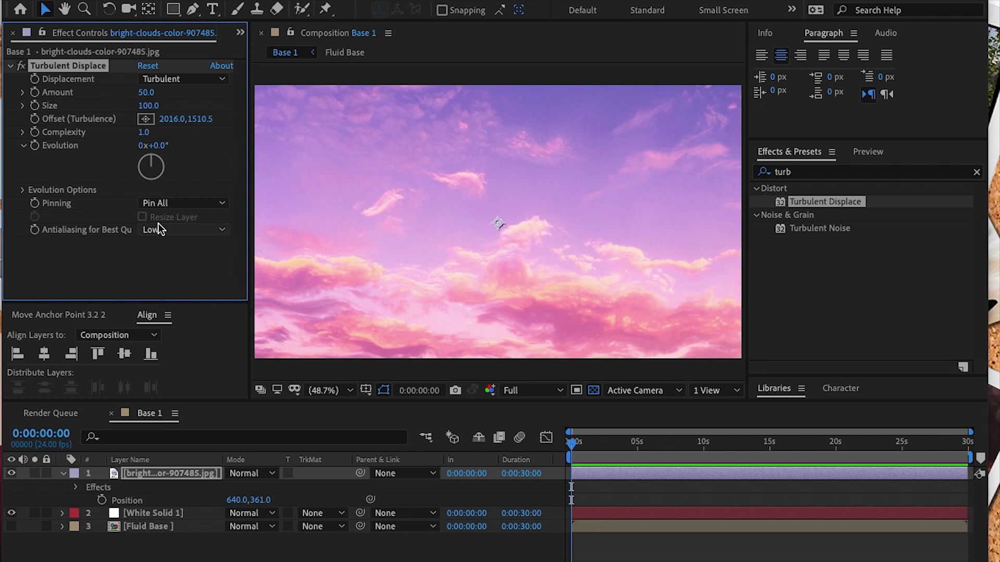
# Step: Set Turbulent Displace to Amount 424, Size 578 and Complexity 5.6
pyautogui.click(147, 92)
pyautogui.write('4')
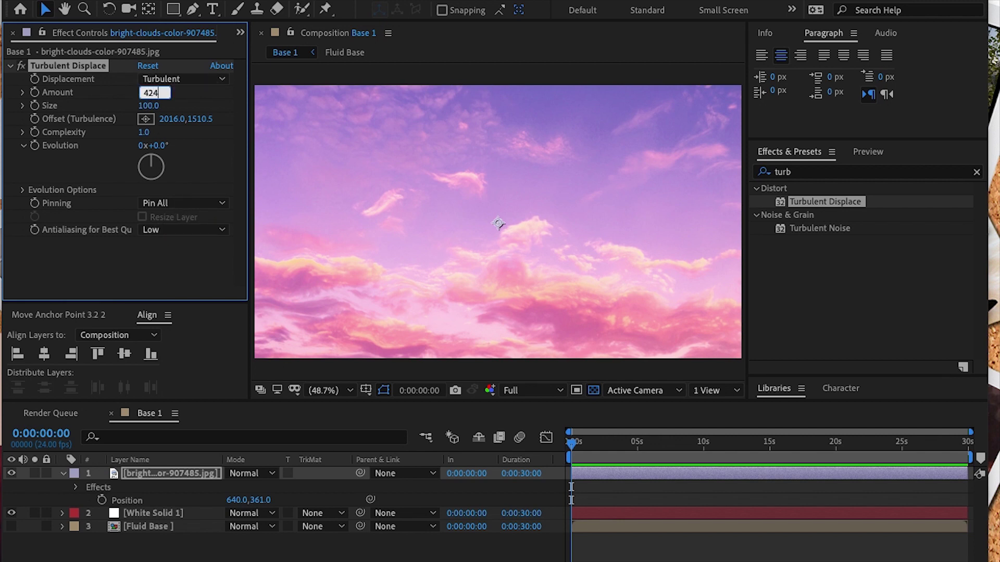
pyautogui.write('24')
pyautogui.press('Tab')
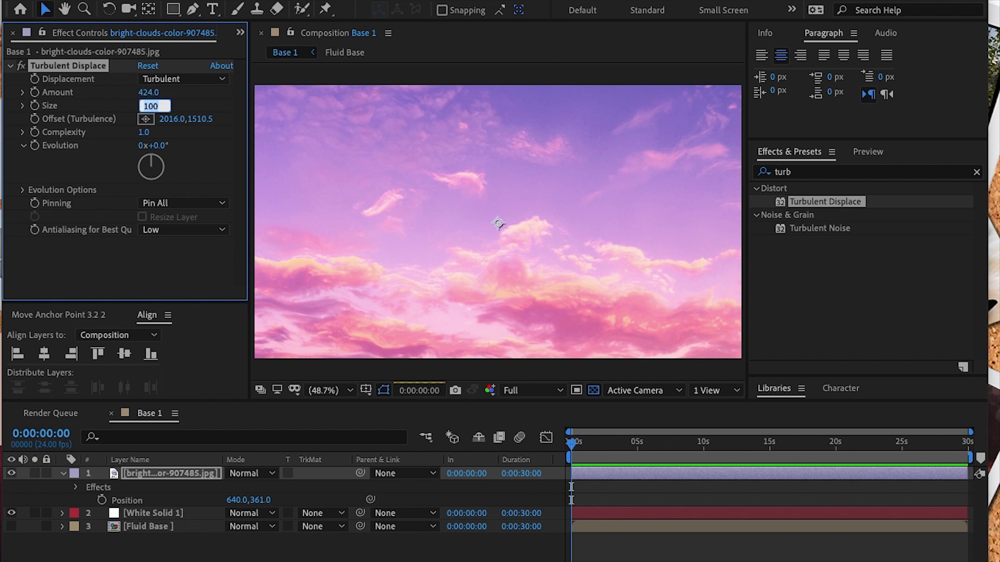
pyautogui.write('578')
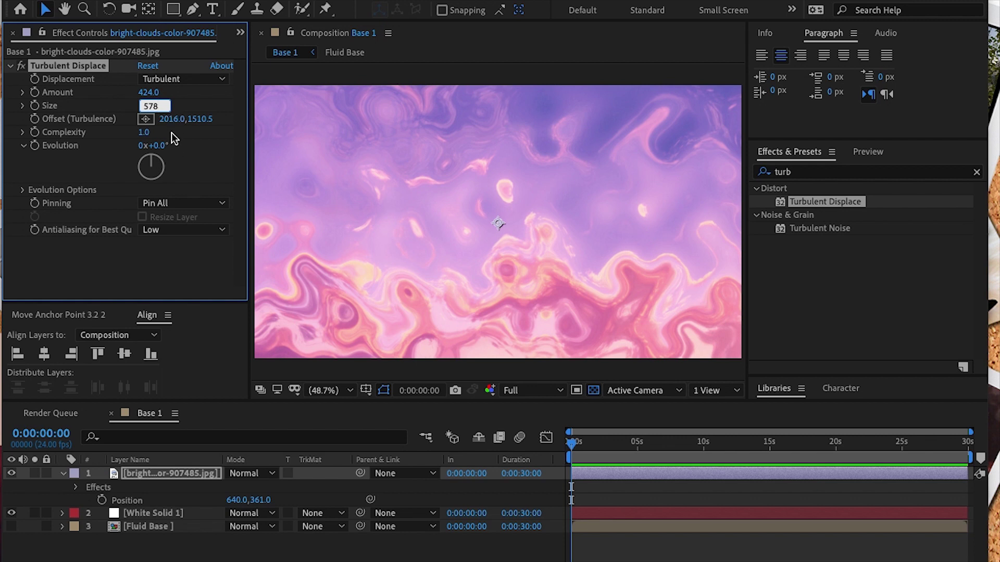
pyautogui.press('Return')
pyautogui.click(144, 134)
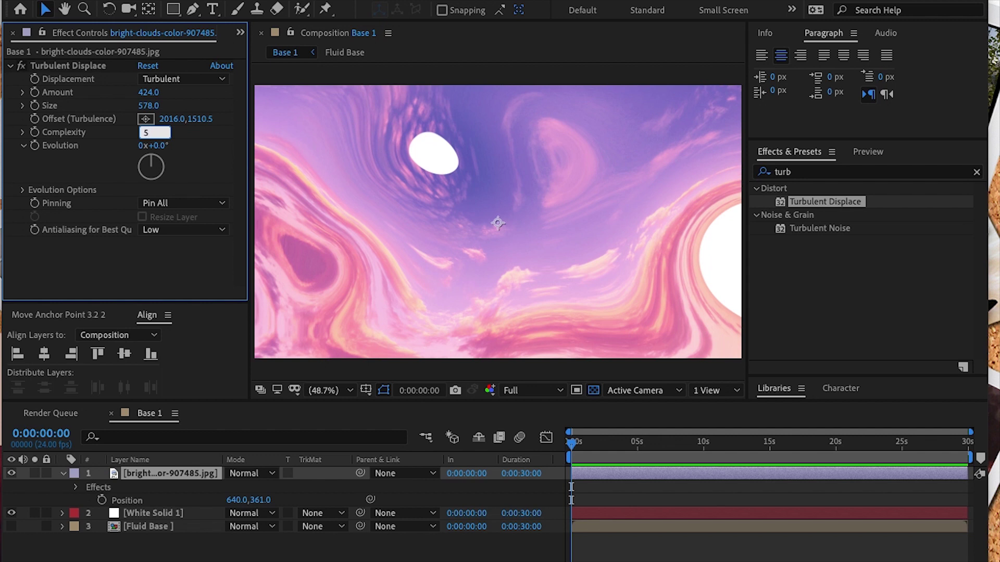
pyautogui.write('5.6')
pyautogui.press('Return')
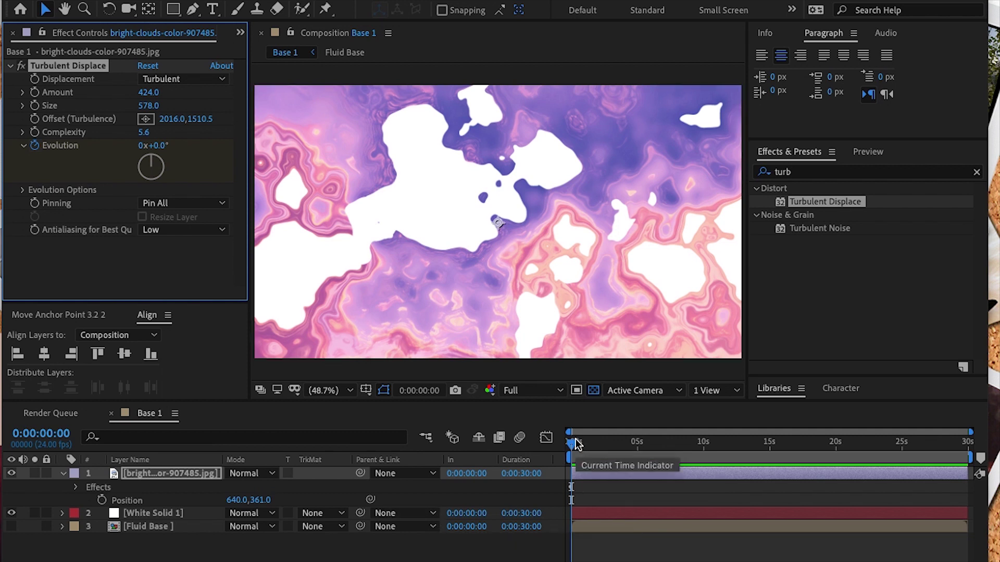
# Step: Set Evolution to one full revolution (1x) at the composition's last frame
pyautogui.moveTo(574, 444); pyautogui.dragTo(968, 453)
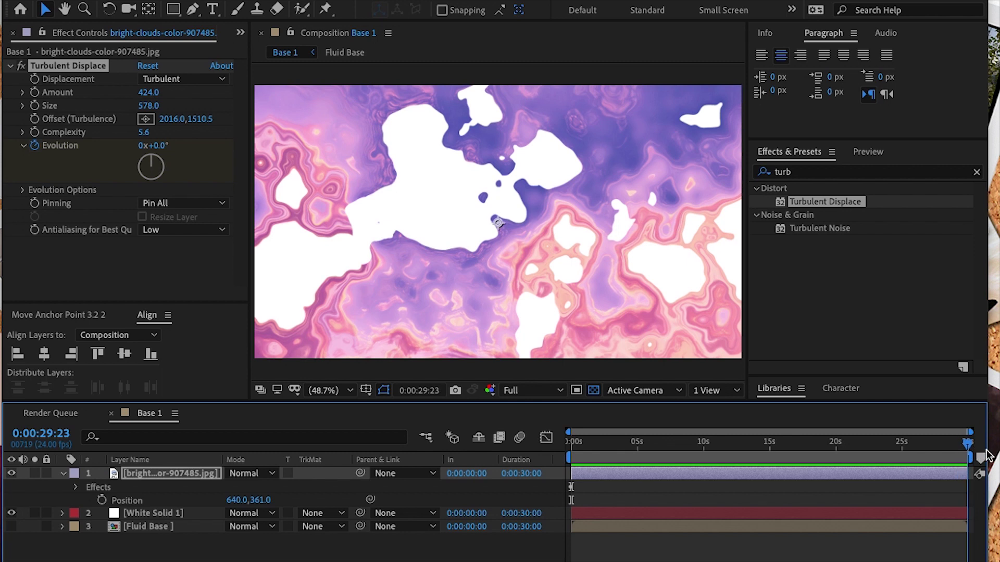
pyautogui.click(141, 147)
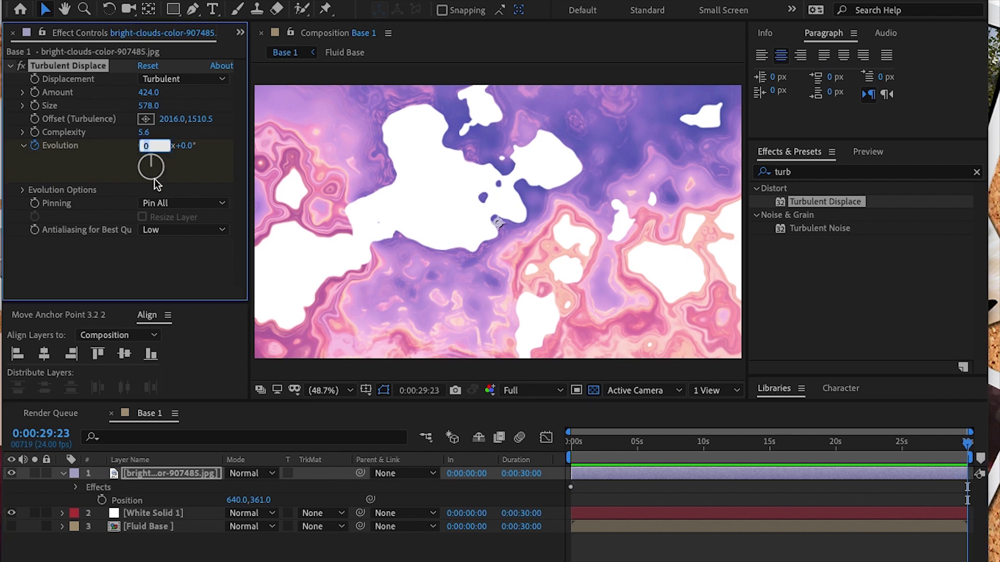
pyautogui.write('1')
pyautogui.click(138, 262)
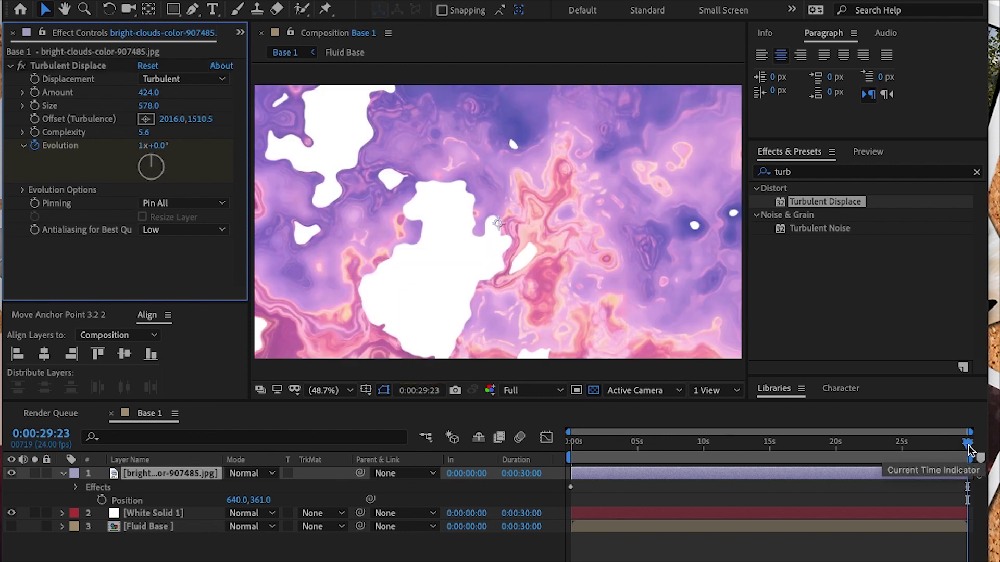
# Step: Scrub the timeline to preview the evolving swirls and move Fluid Base above the cloud photo
pyautogui.moveTo(968, 447); pyautogui.dragTo(533, 454)
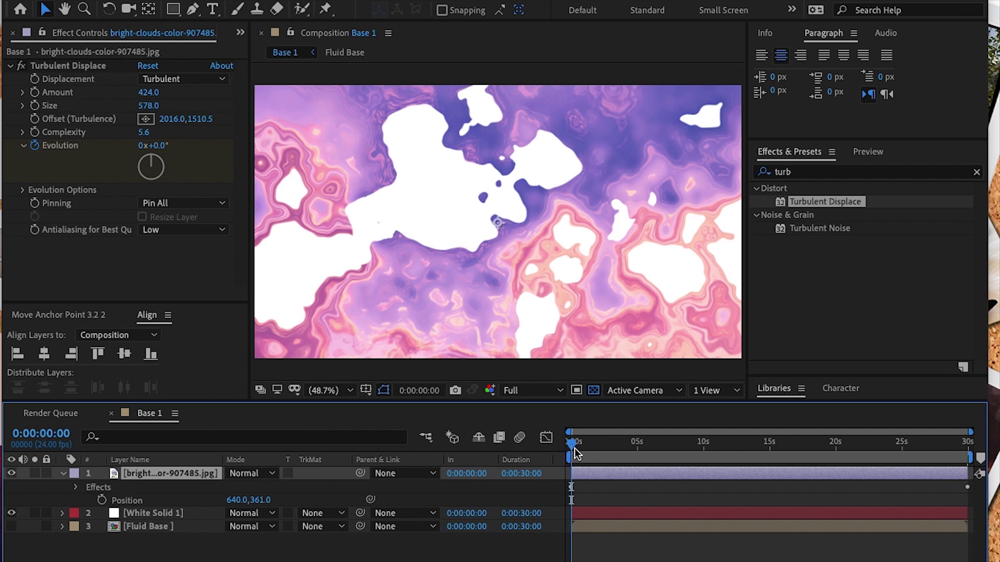
pyautogui.moveTo(574, 447); pyautogui.dragTo(508, 467)
pyautogui.moveTo(152, 529); pyautogui.dragTo(152, 470)
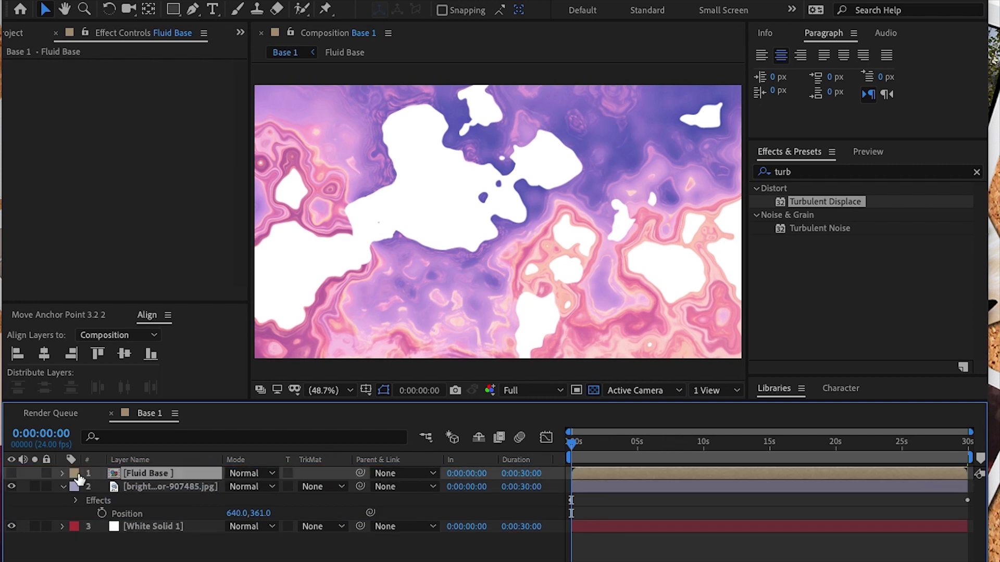
# Step: Make Fluid Base visible, set its blending mode to Add, and duplicate it
pyautogui.click(11, 474)
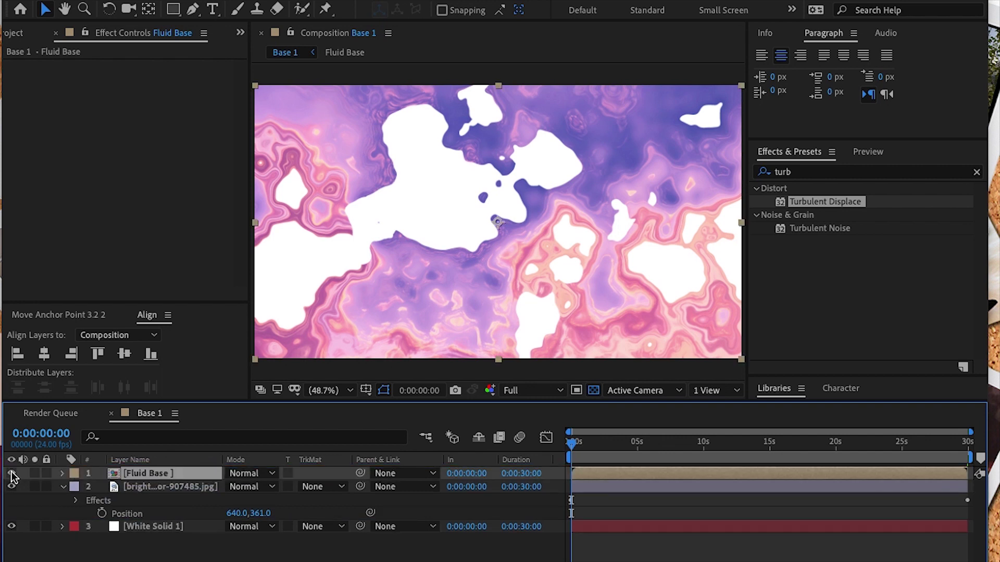
pyautogui.click(244, 473)
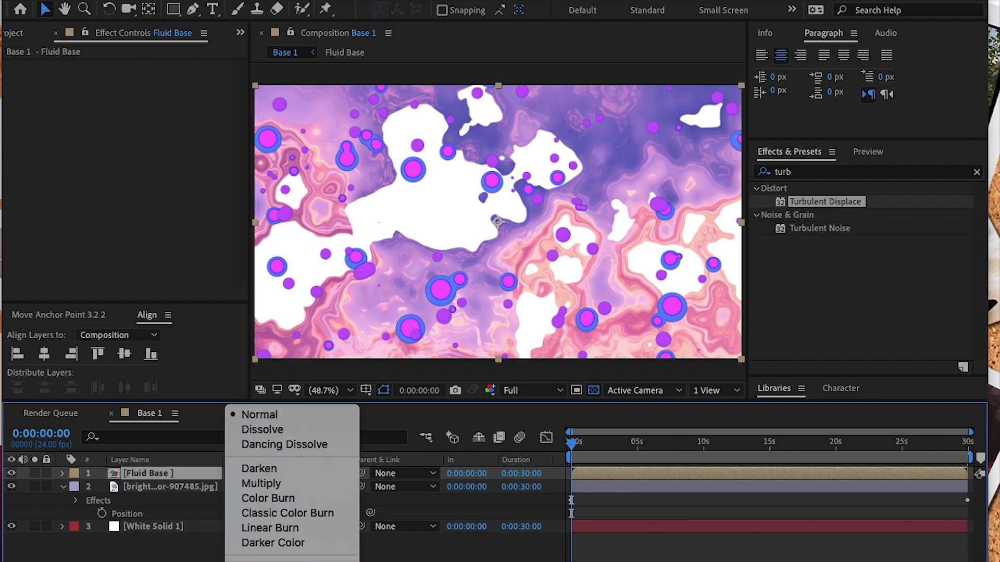
pyautogui.scroll(-3, 260, 516)
pyautogui.click(251, 508)
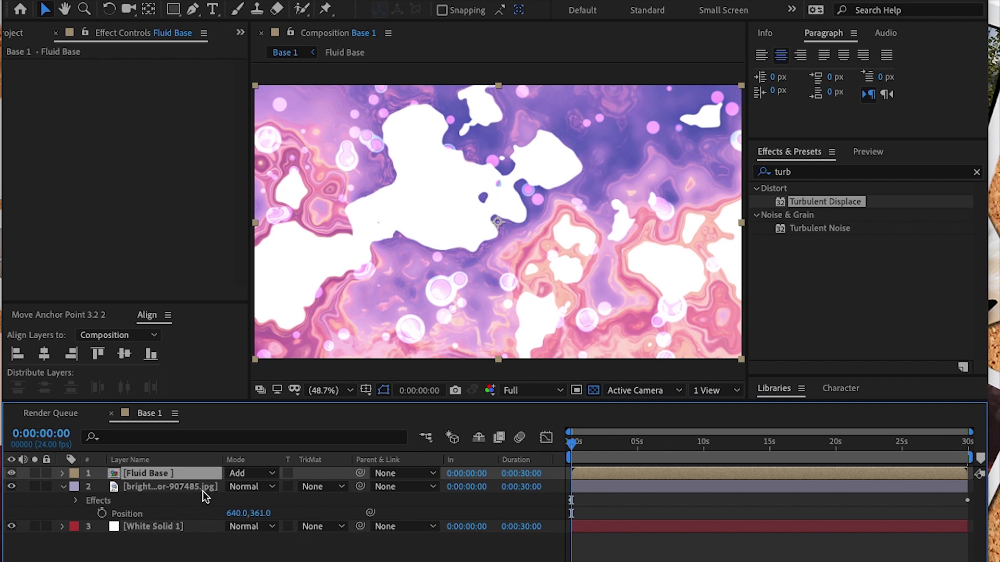
pyautogui.hotkey('ctrl', 'd')
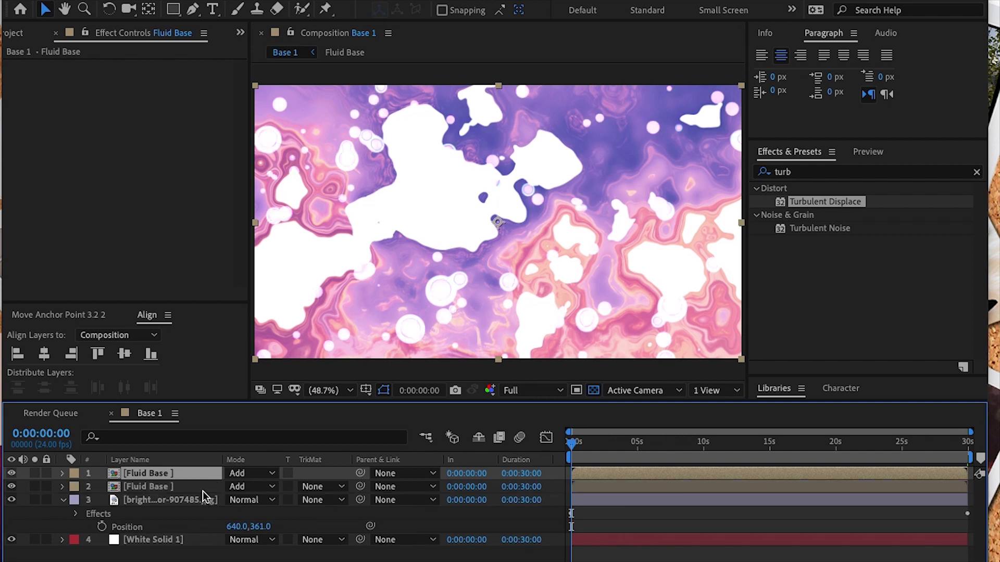
# Step: Set the top Fluid Base to Normal mode and apply Turbulent Displace with Amount 112, Size 161
pyautogui.click(250, 473)
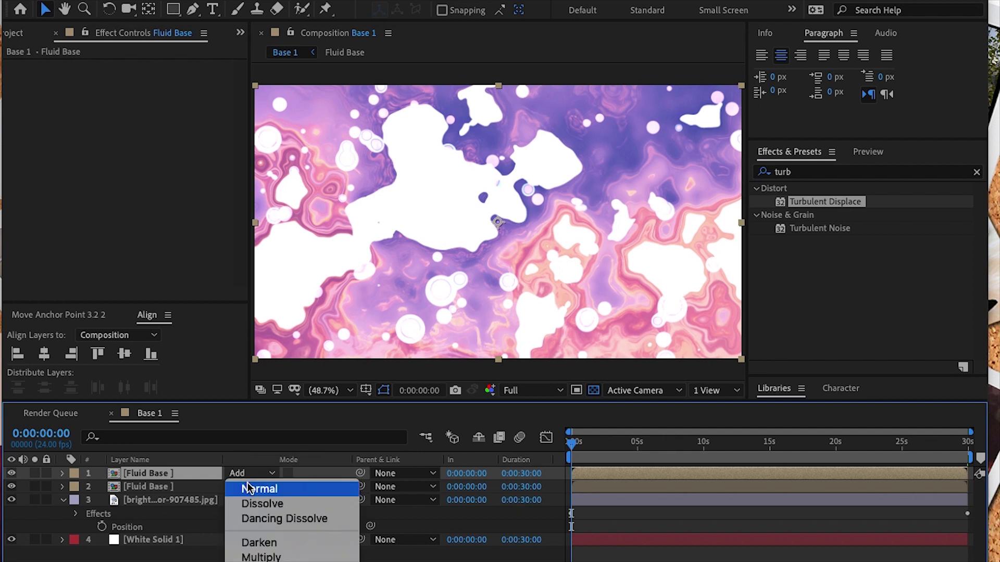
pyautogui.click(247, 488)
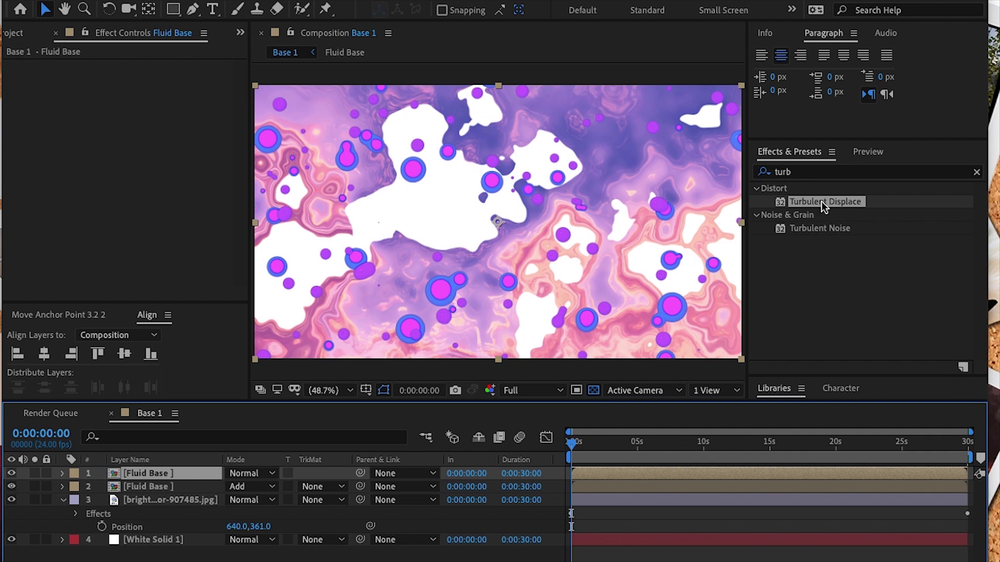
pyautogui.moveTo(821, 201); pyautogui.dragTo(167, 473)
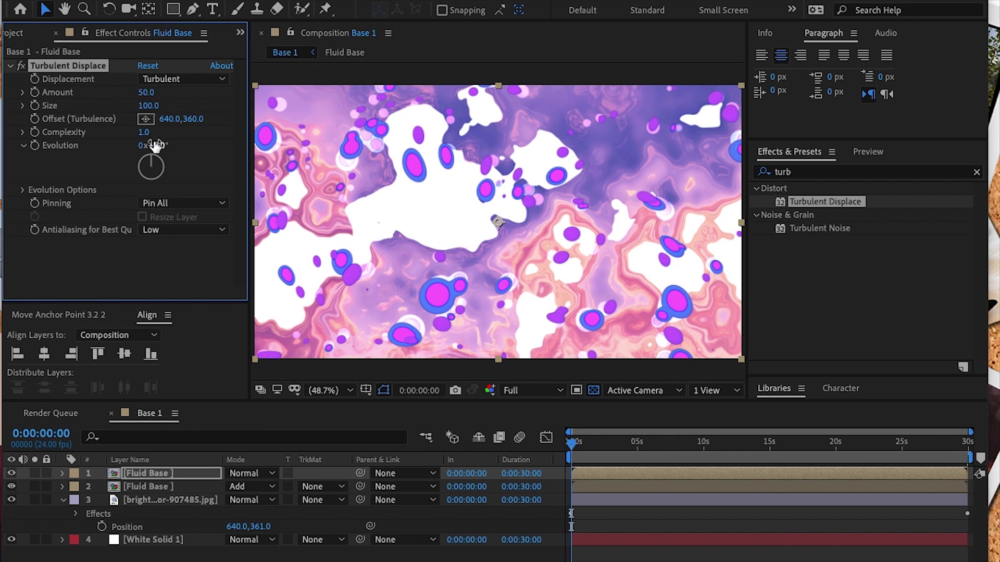
pyautogui.moveTo(148, 97); pyautogui.dragTo(208, 108)
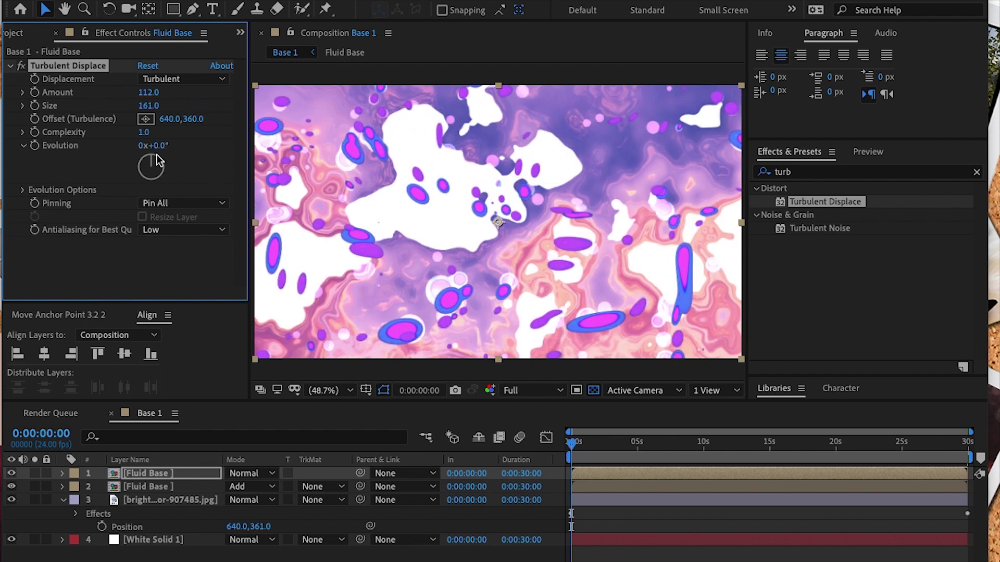
pyautogui.click(155, 487)
pyautogui.click(156, 474)
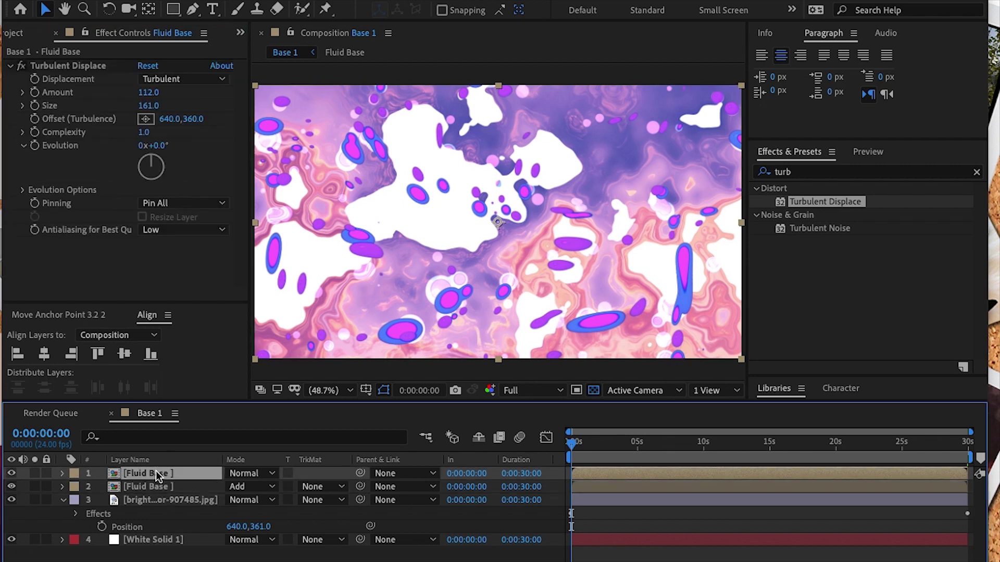
# Step: Duplicate the displaced Fluid Base and raise its turbulence to Amount 263, Complexity 3.0, Offset 842,360
pyautogui.hotkey('ctrl', 'd')
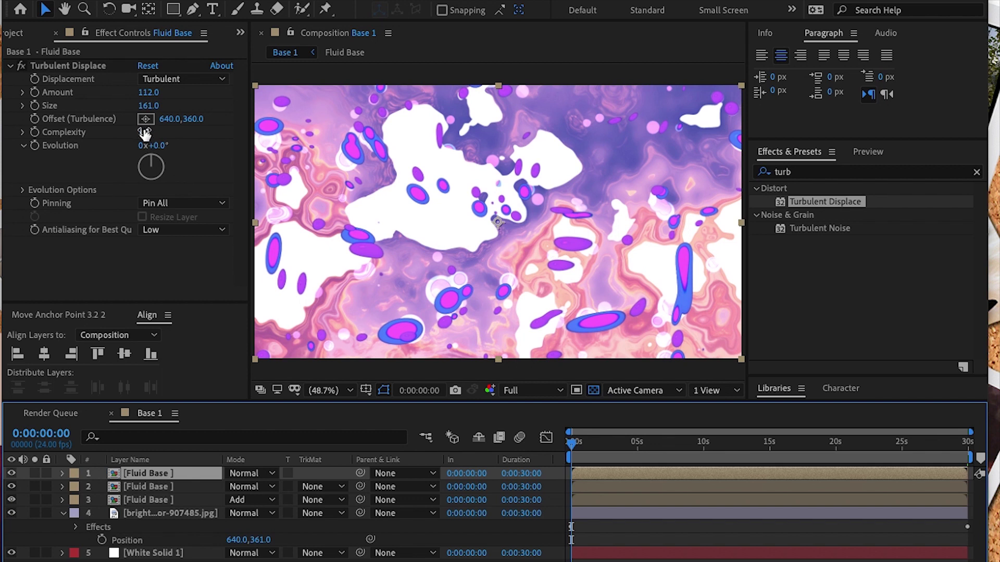
pyautogui.moveTo(148, 133); pyautogui.dragTo(199, 128)
pyautogui.moveTo(149, 92); pyautogui.dragTo(270, 94)
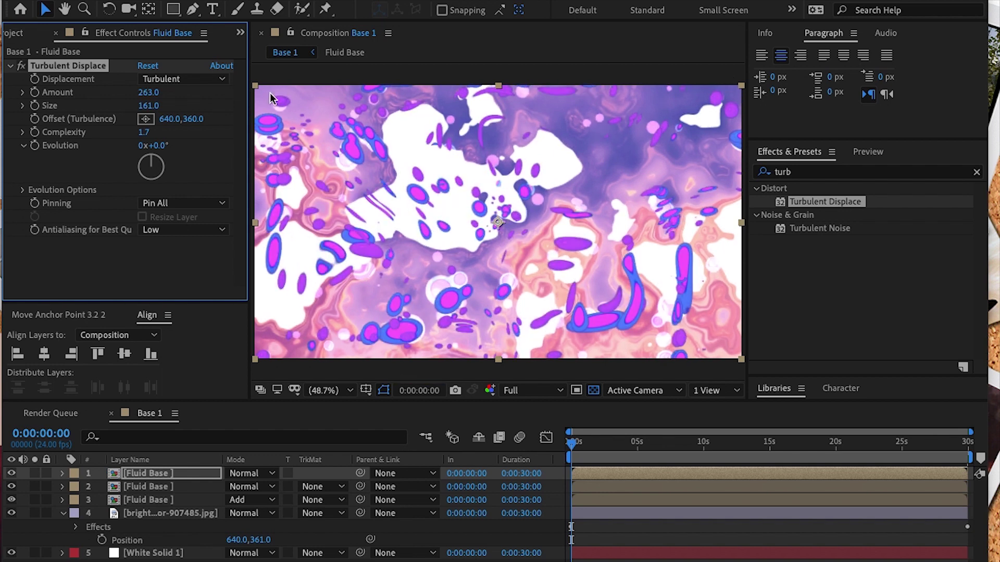
pyautogui.moveTo(172, 119); pyautogui.dragTo(330, 126)
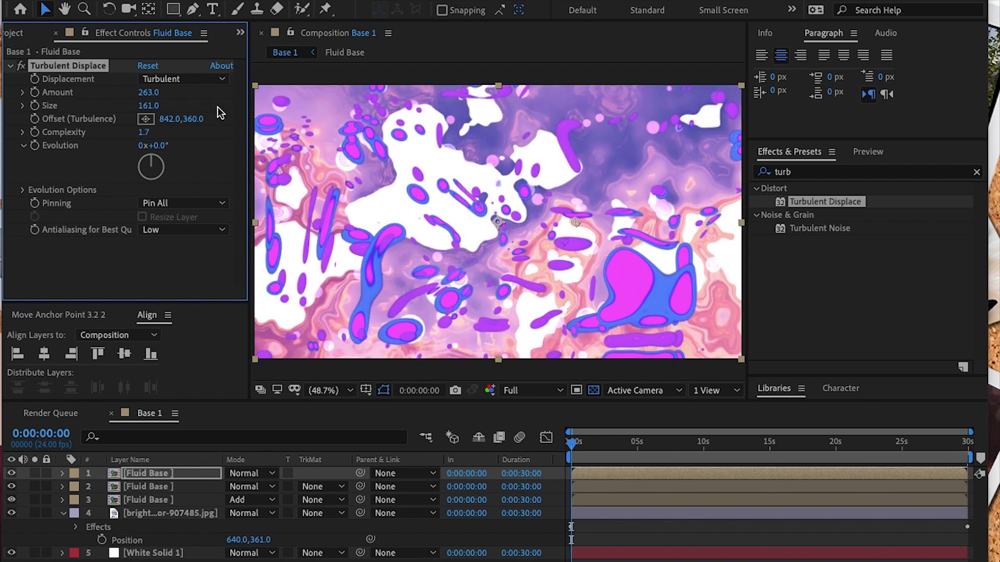
pyautogui.moveTo(144, 133); pyautogui.dragTo(248, 134)
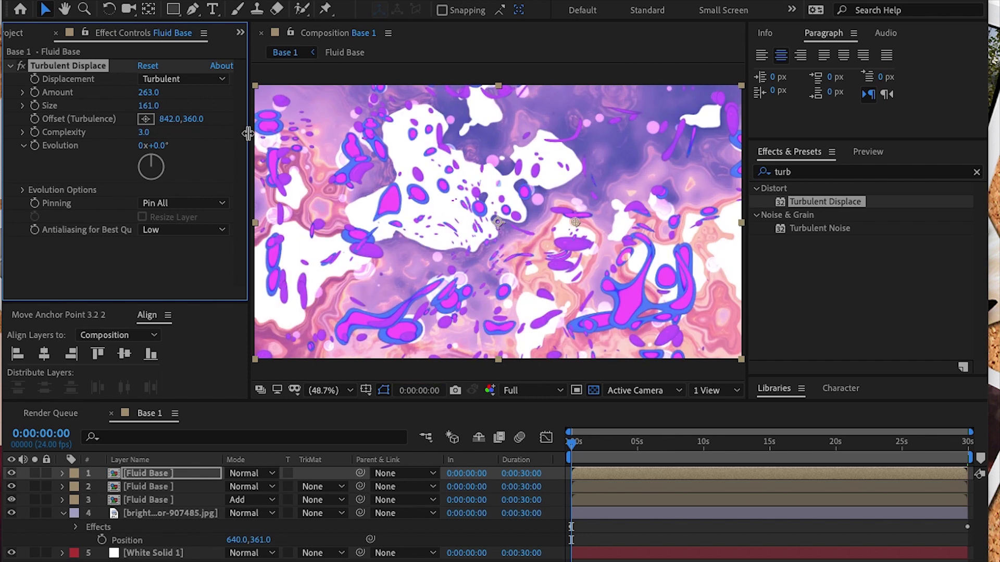
# Step: Create a new adjustment layer on top via Layer > New > Adjustment Layer
pyautogui.click(294, 0)
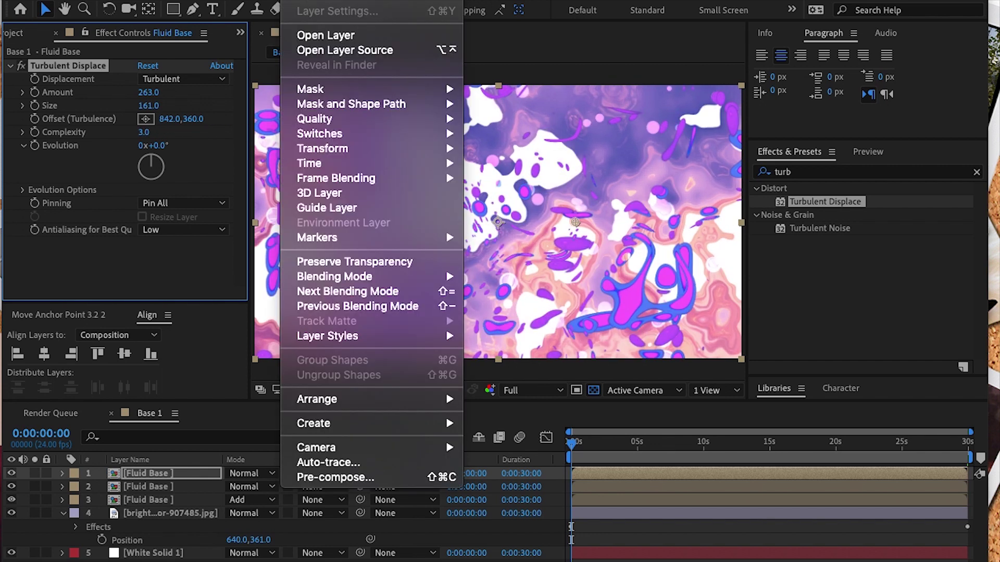
pyautogui.moveTo(327, 2)
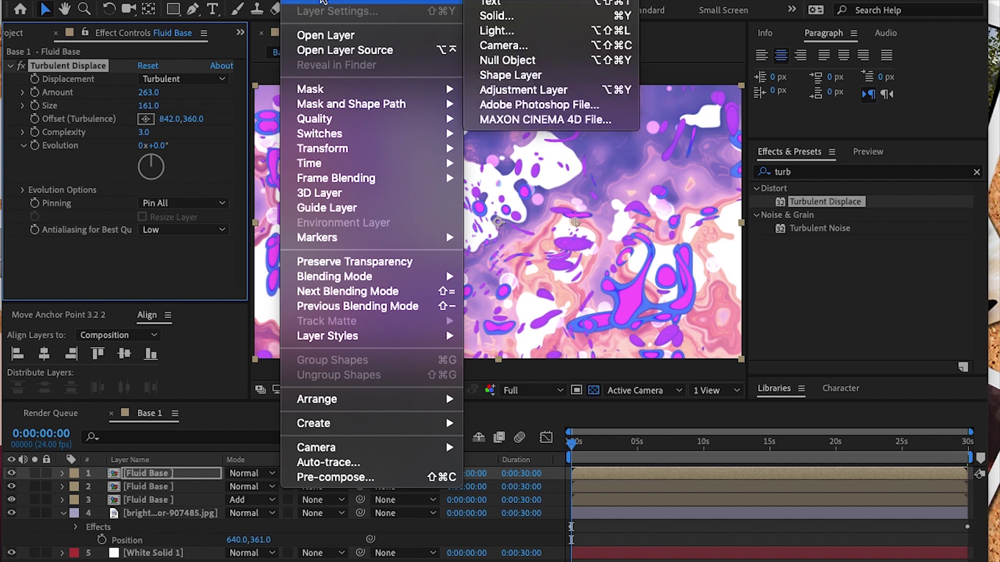
pyautogui.click(521, 91)
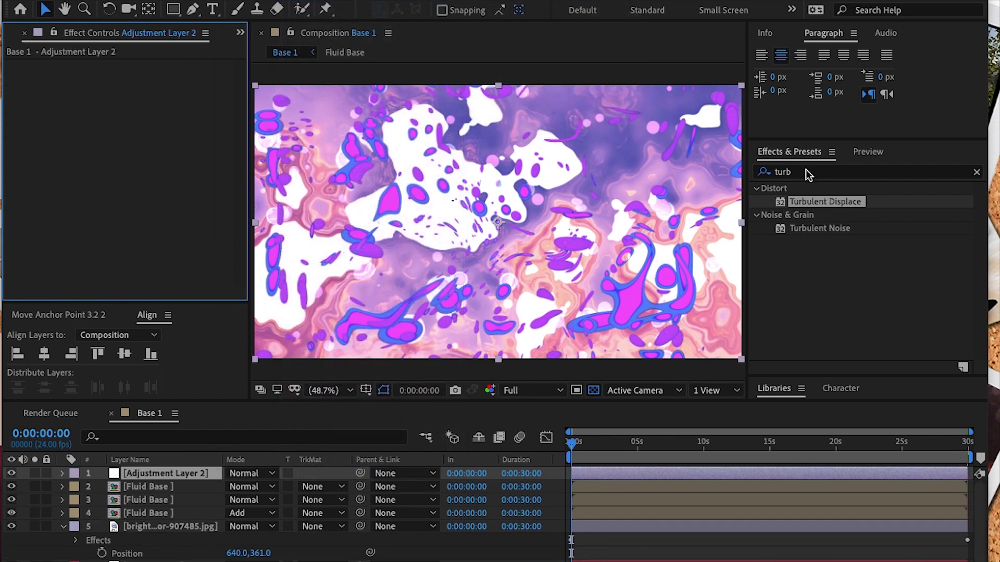
# Step: Search 'colora' in Effects & Presets and apply Colorama to the adjustment layer
pyautogui.moveTo(805, 171); pyautogui.dragTo(640, 151)
pyautogui.write('colora')
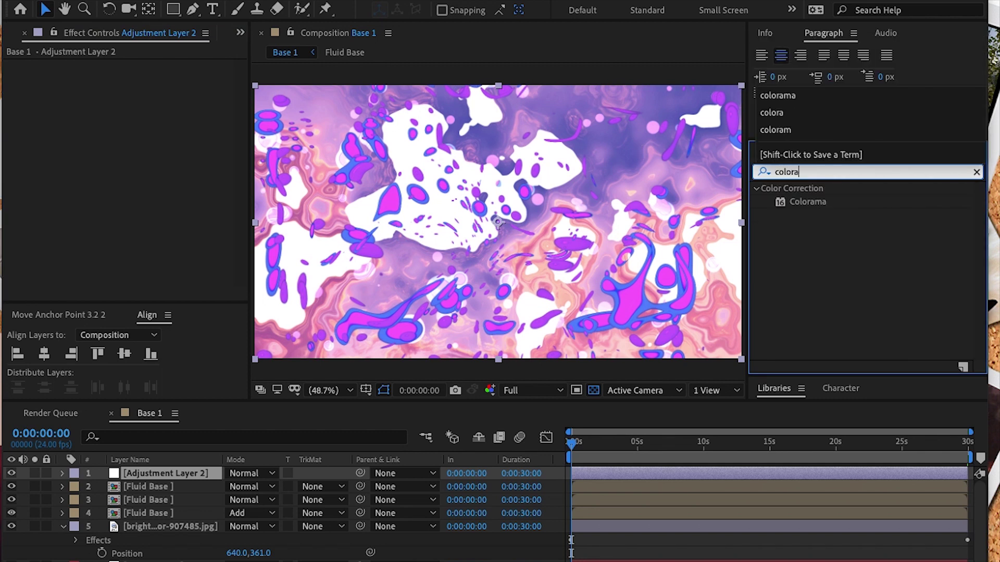
pyautogui.moveTo(795, 201); pyautogui.dragTo(156, 479)
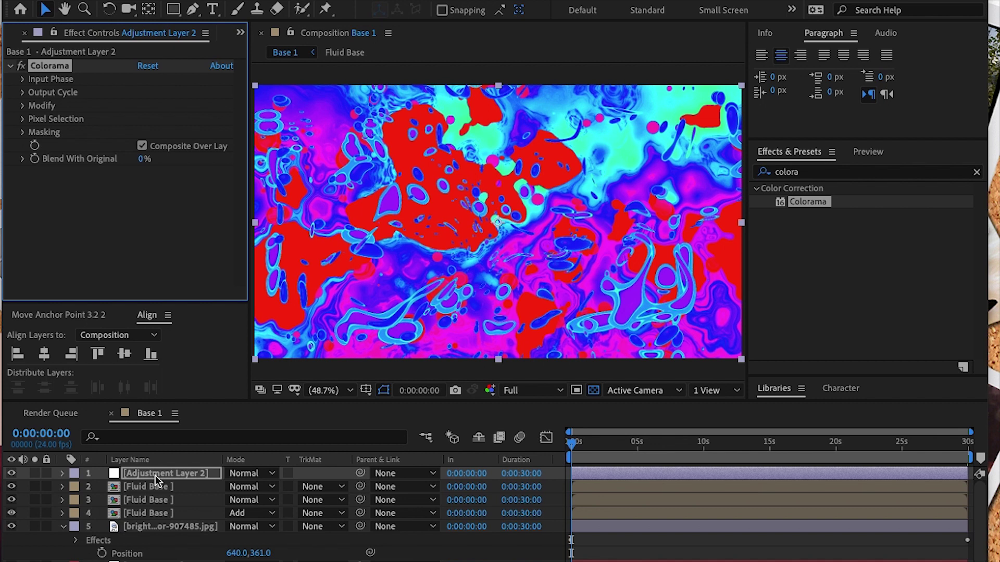
# Step: Set Colorama's Get Phase From to Green and Add Phase From to Blue
pyautogui.click(50, 78)
pyautogui.click(154, 92)
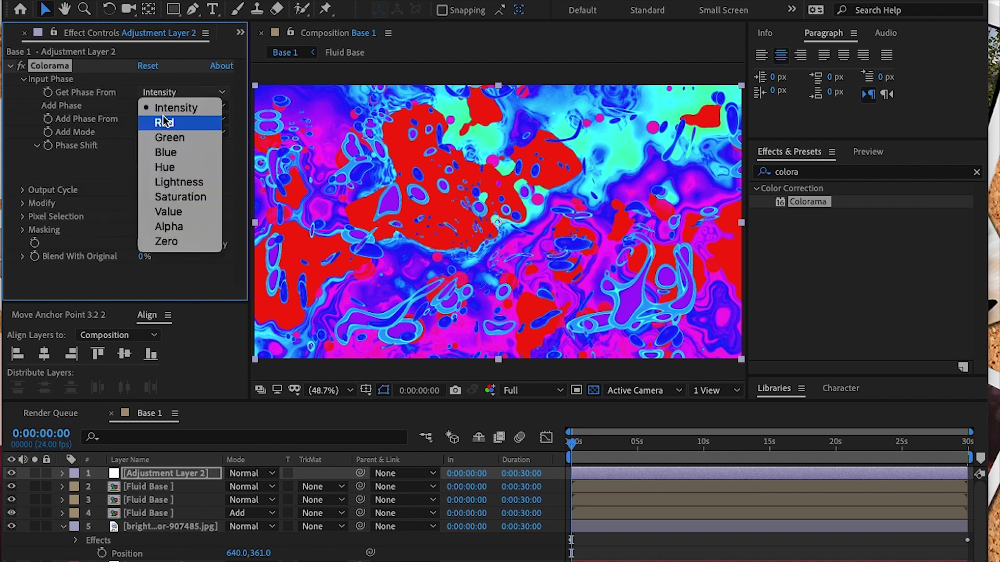
pyautogui.click(169, 137)
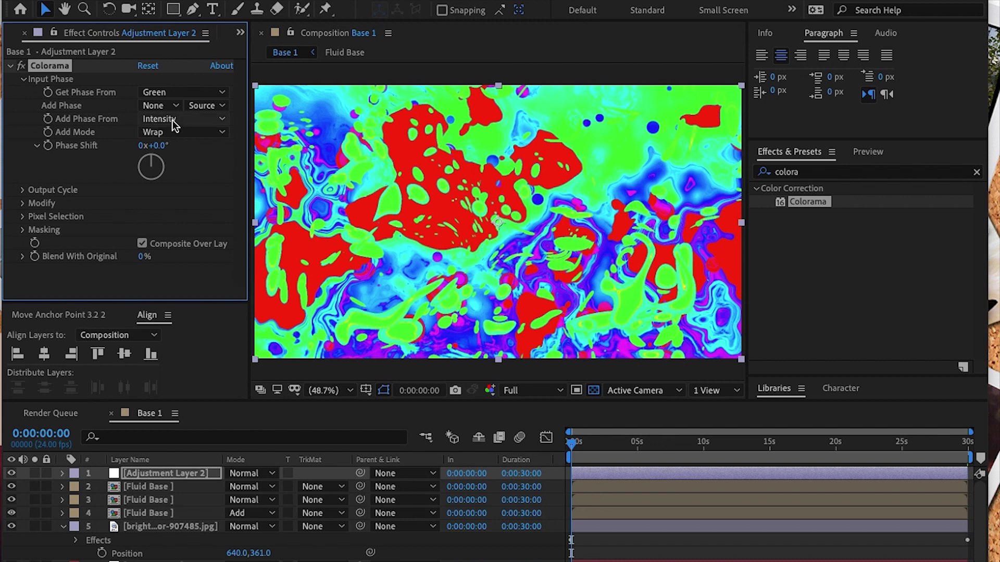
pyautogui.click(172, 125)
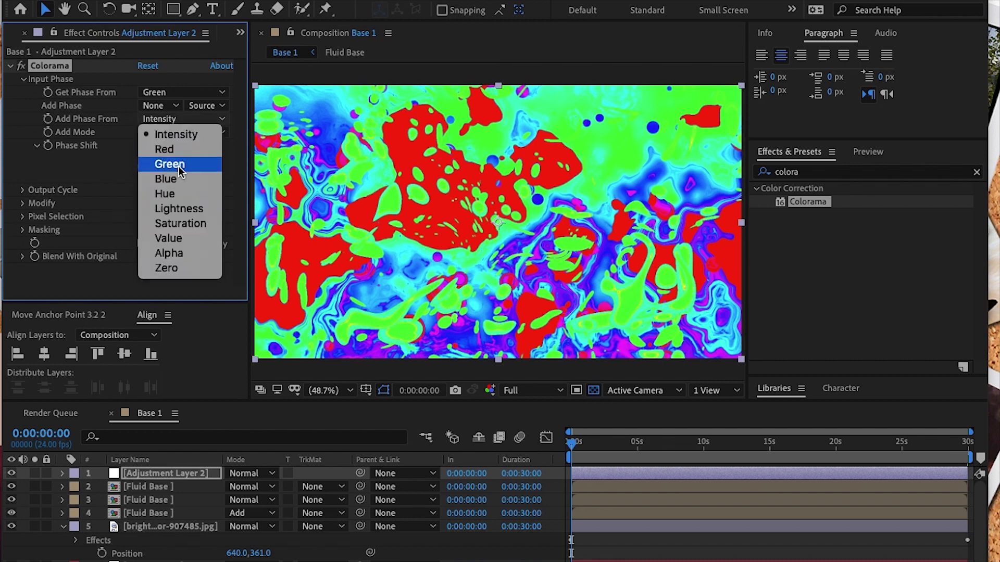
pyautogui.click(182, 180)
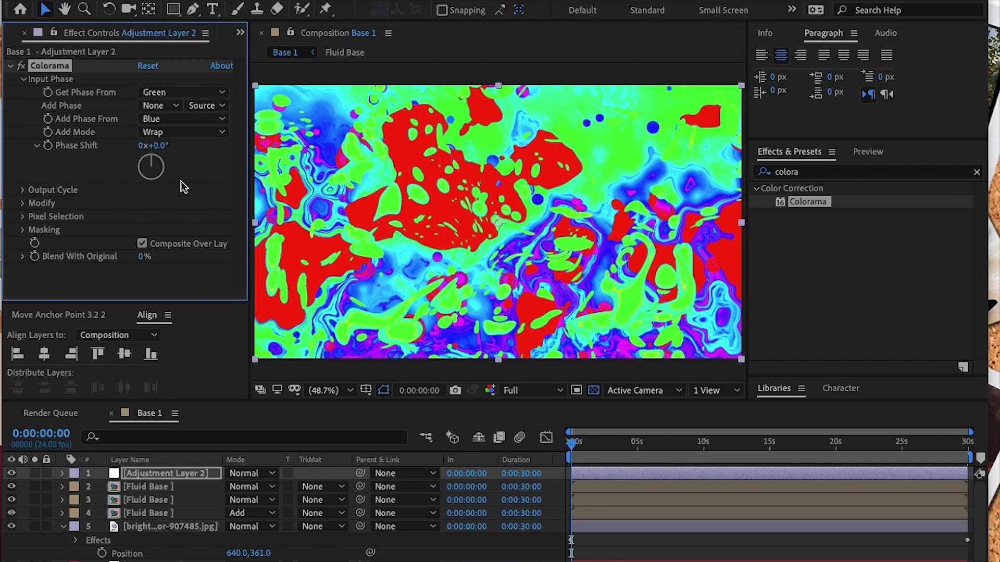
# Step: Choose the Solarize Grey preset palette under Colorama's Output Cycle
pyautogui.click(21, 191)
pyautogui.click(181, 91)
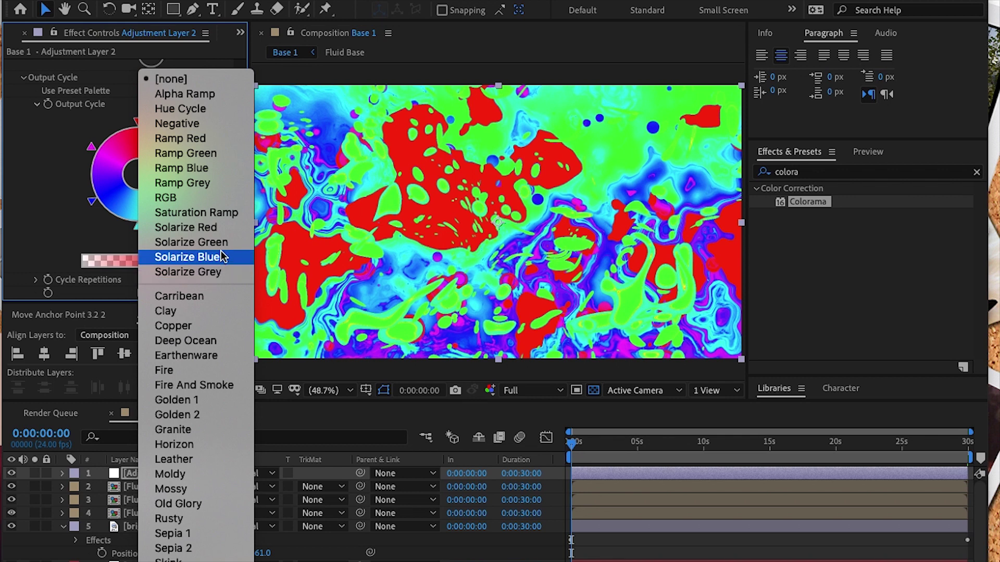
pyautogui.click(220, 272)
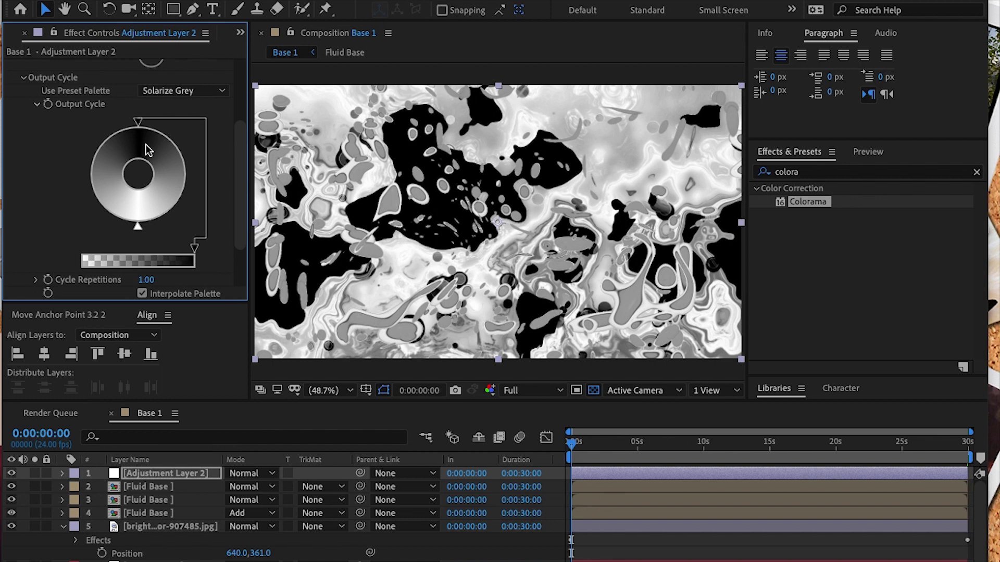
# Step: Recolour the top Output Cycle stop cyan, then add purple and light-blue stops
pyautogui.doubleClick(128, 122)
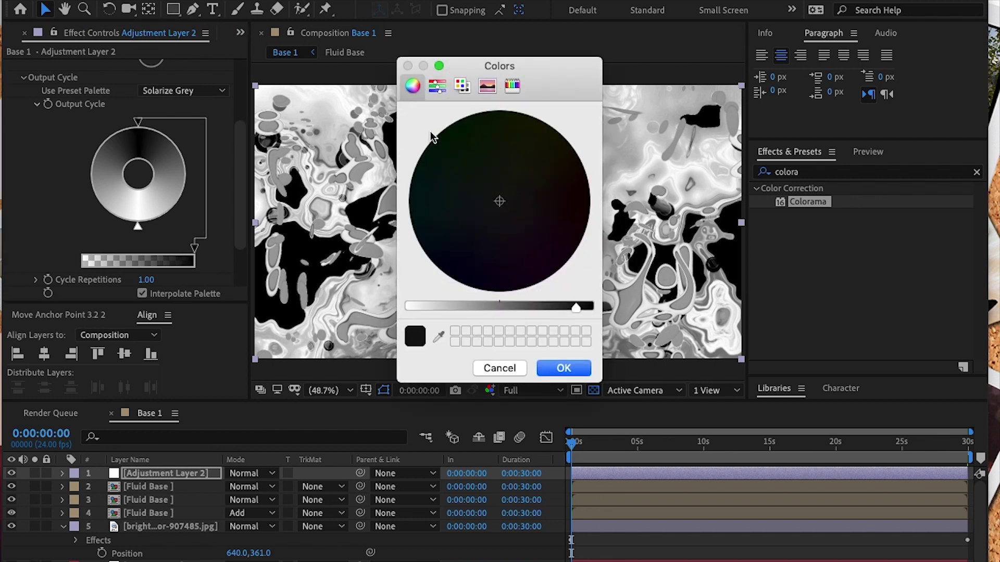
pyautogui.moveTo(495, 201); pyautogui.dragTo(483, 285)
pyautogui.moveTo(438, 312); pyautogui.dragTo(353, 311)
pyautogui.moveTo(456, 273); pyautogui.dragTo(393, 198)
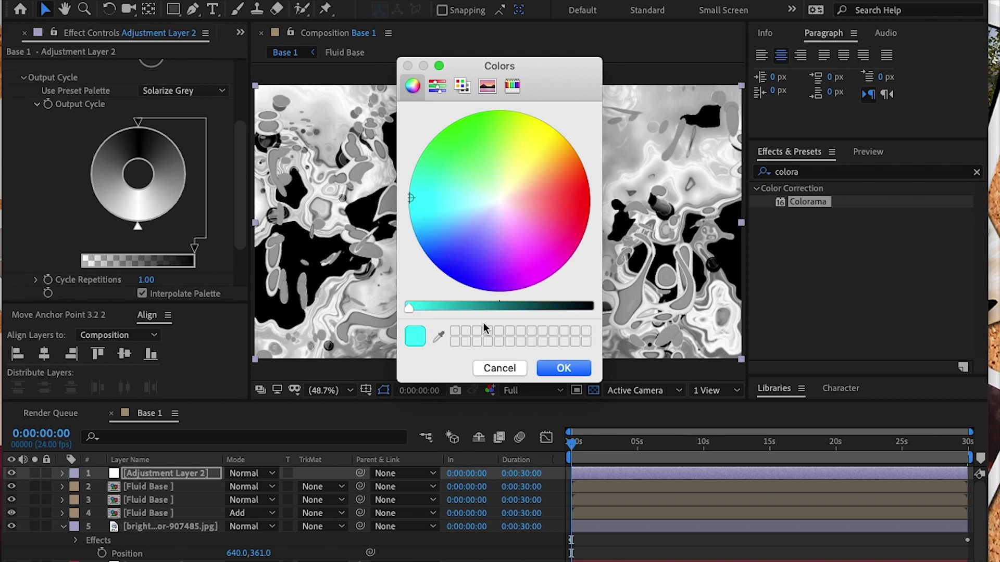
pyautogui.click(563, 368)
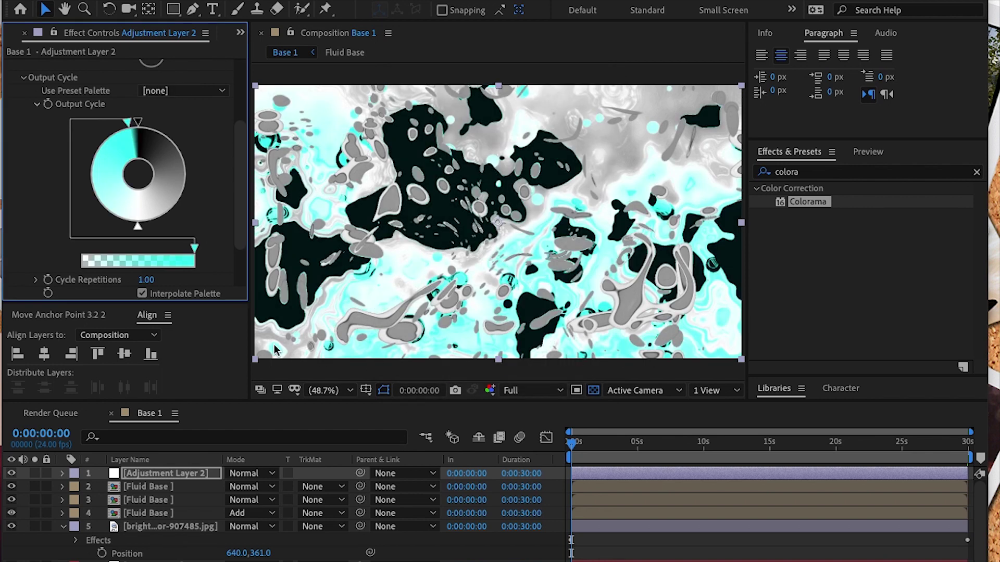
pyautogui.doubleClick(127, 122)
pyautogui.moveTo(428, 206); pyautogui.dragTo(523, 312)
pyautogui.moveTo(411, 308); pyautogui.dragTo(392, 314)
pyautogui.click(566, 367)
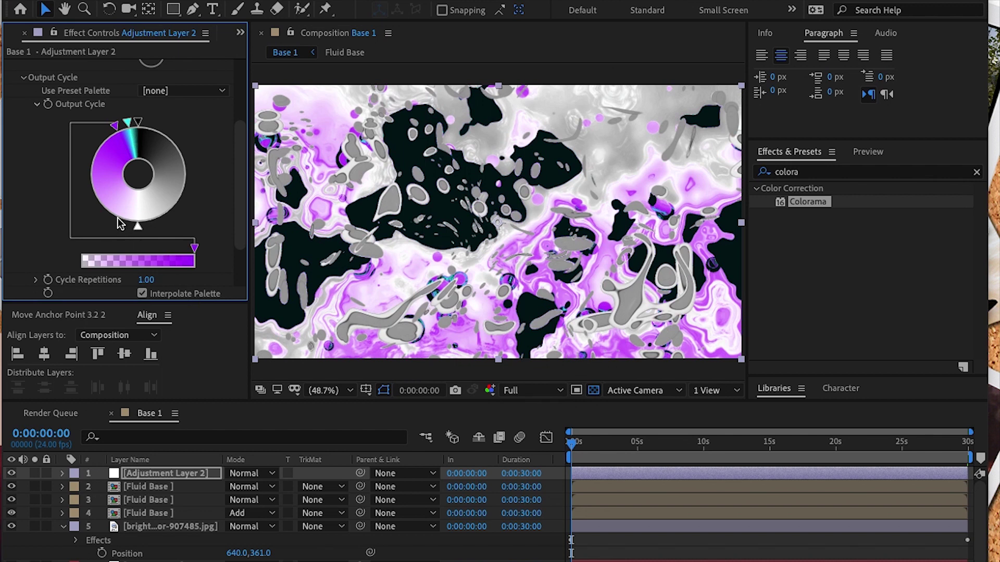
pyautogui.doubleClick(103, 138)
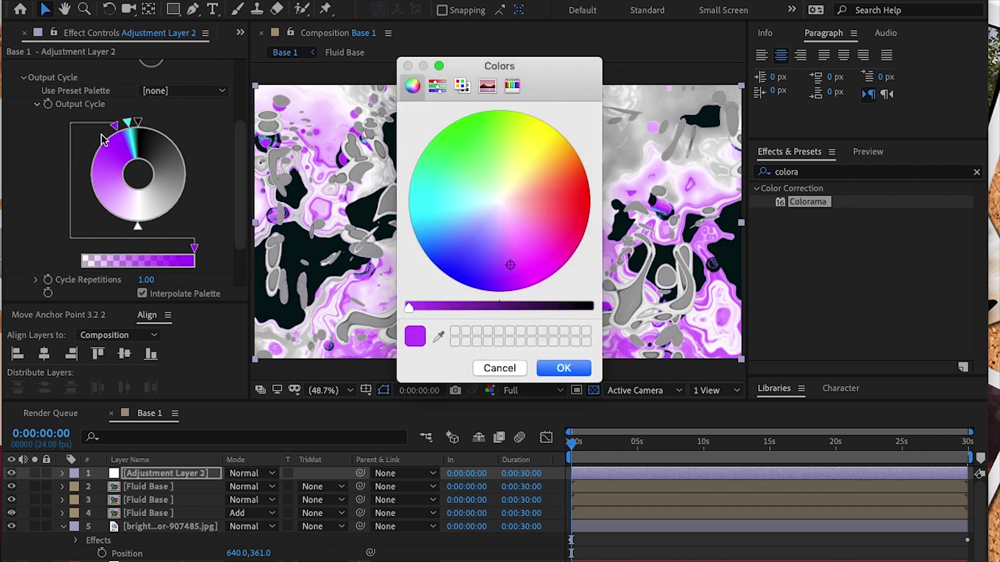
pyautogui.moveTo(480, 279); pyautogui.dragTo(438, 247)
pyautogui.click(563, 368)
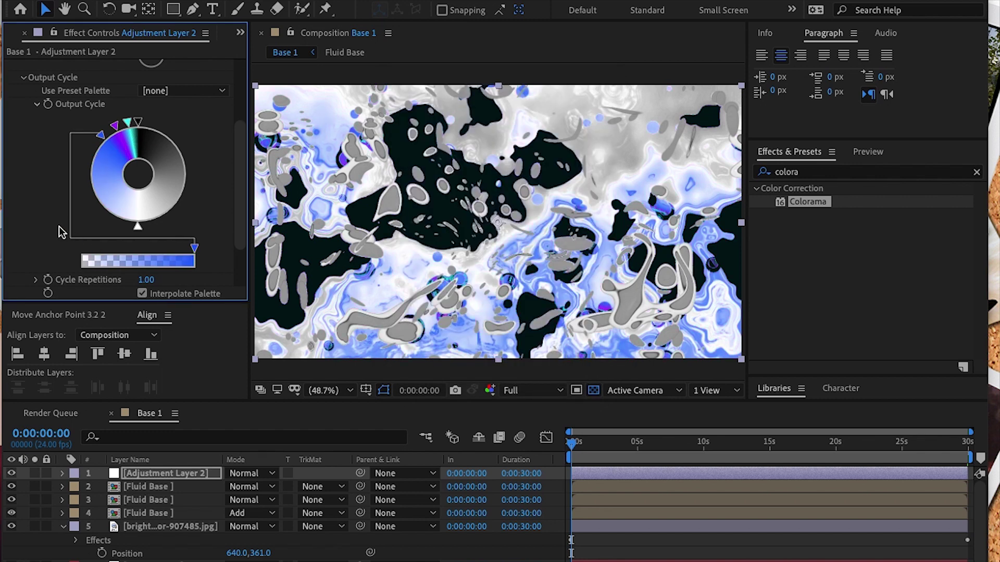
# Step: Add a magenta stop at the Output Cycle's lower left and change another stop to orange
pyautogui.click(94, 204)
pyautogui.moveTo(528, 276); pyautogui.dragTo(571, 285)
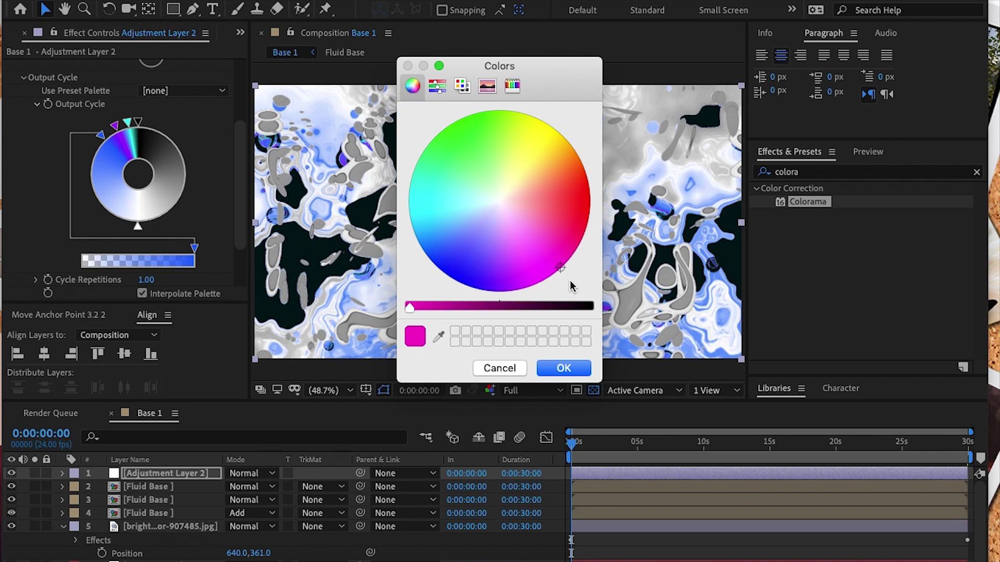
pyautogui.click(566, 368)
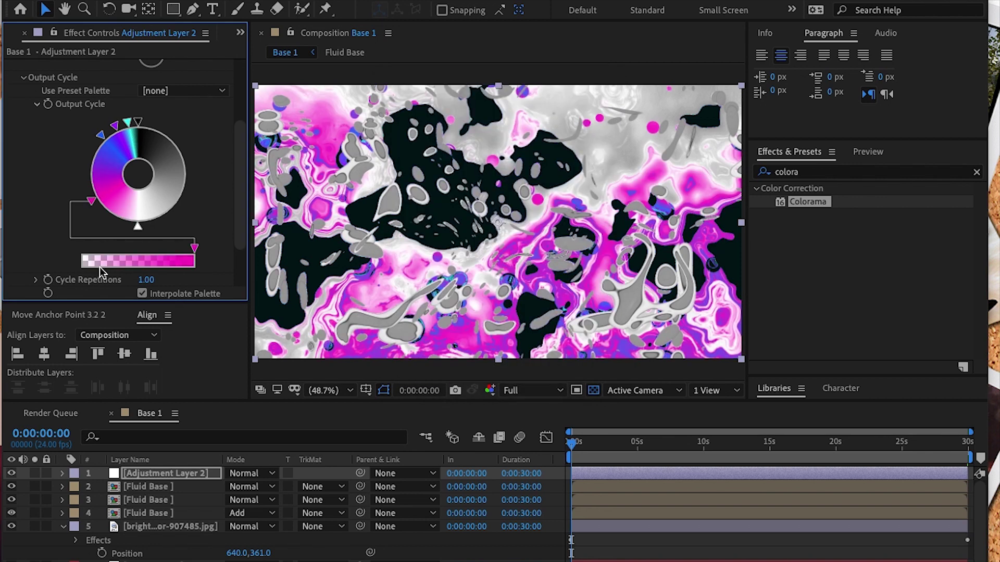
pyautogui.doubleClick(115, 227)
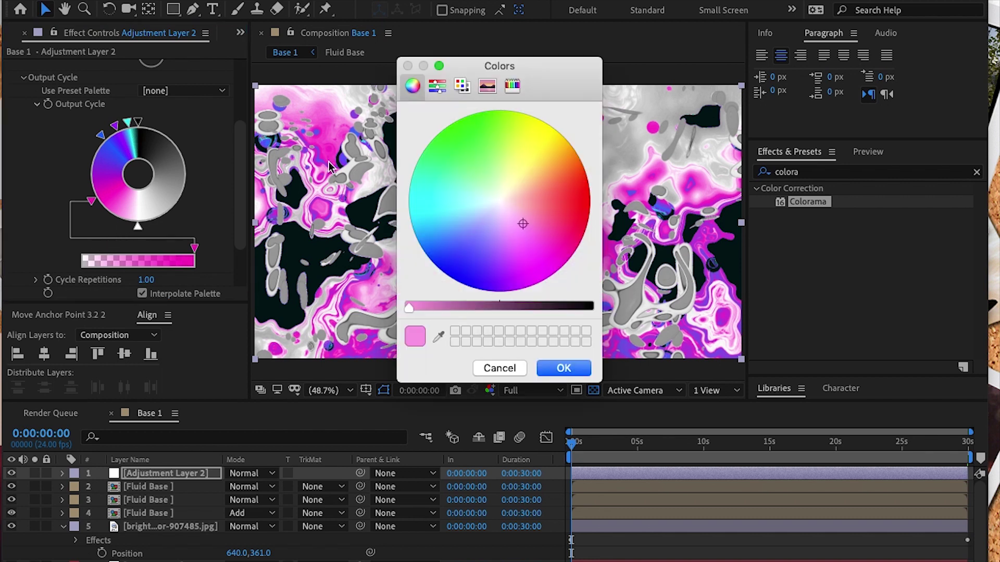
pyautogui.moveTo(547, 190); pyautogui.dragTo(588, 152)
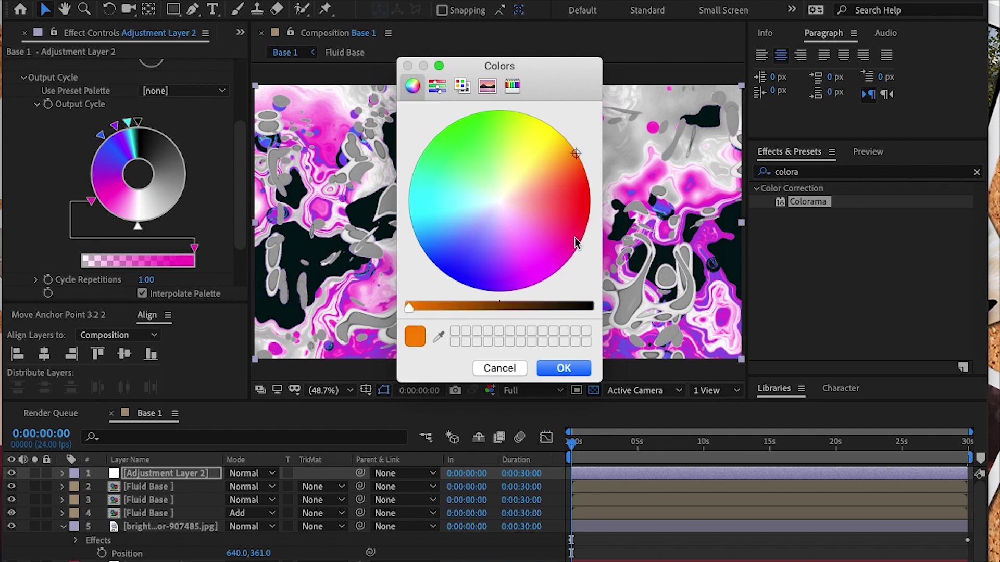
pyautogui.click(564, 369)
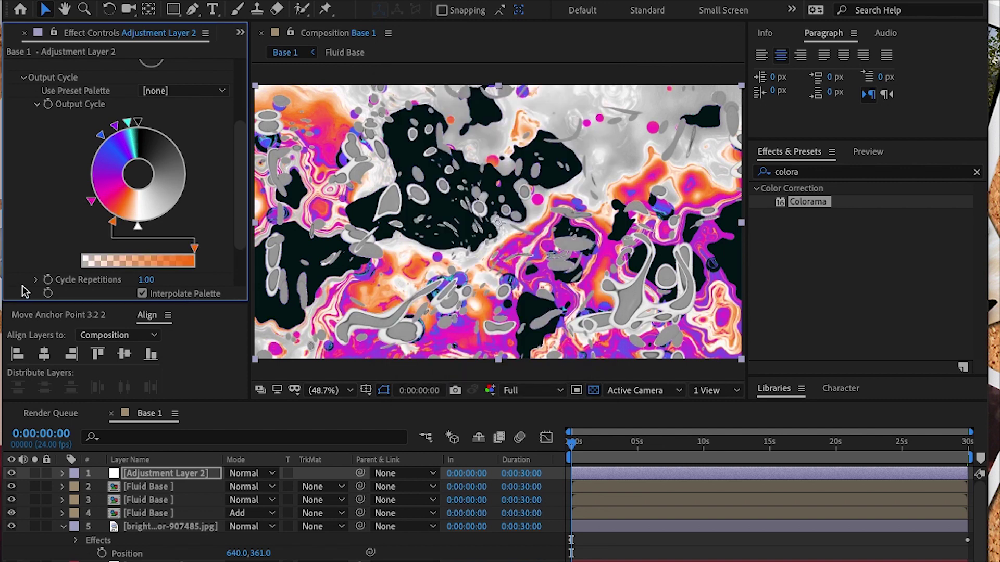
# Step: Recolour the white Output Cycle stop yellow, then vivid green
pyautogui.click(137, 227)
pyautogui.doubleClick(137, 227)
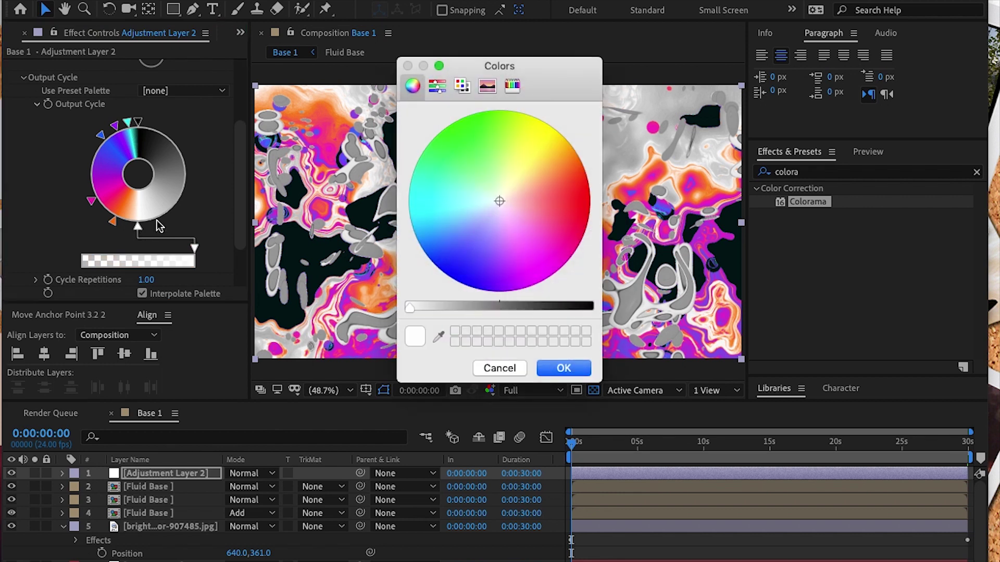
pyautogui.moveTo(491, 171)
pyautogui.mouseDown()
pyautogui.moveTo(532, 164)
pyautogui.moveTo(539, 123)
pyautogui.mouseUp()
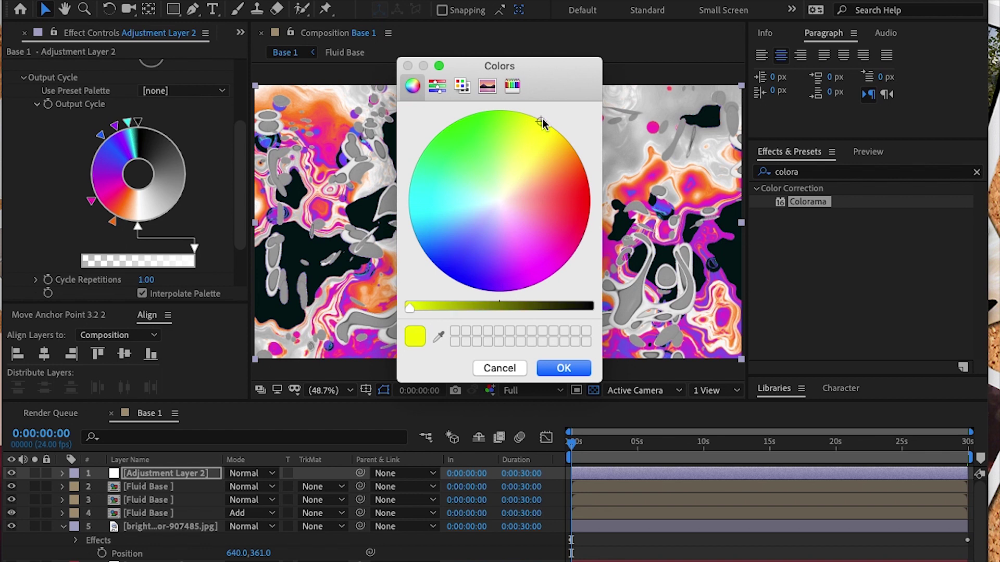
pyautogui.click(563, 368)
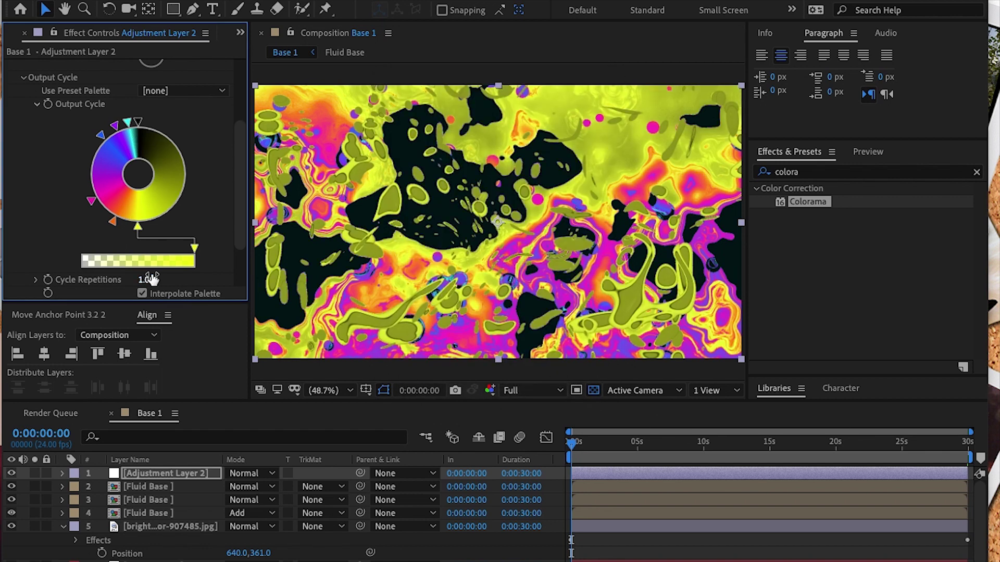
pyautogui.doubleClick(155, 221)
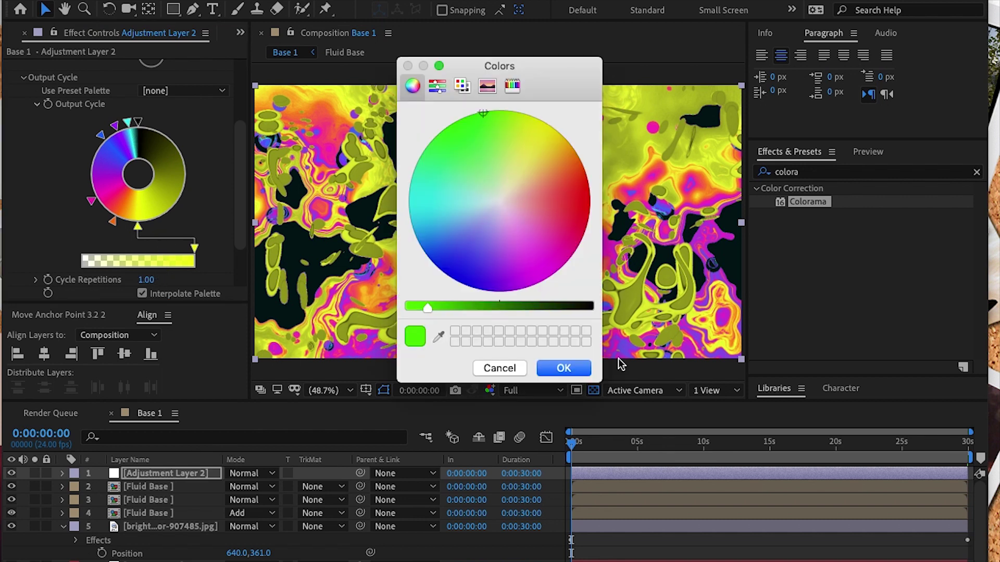
pyautogui.click(579, 366)
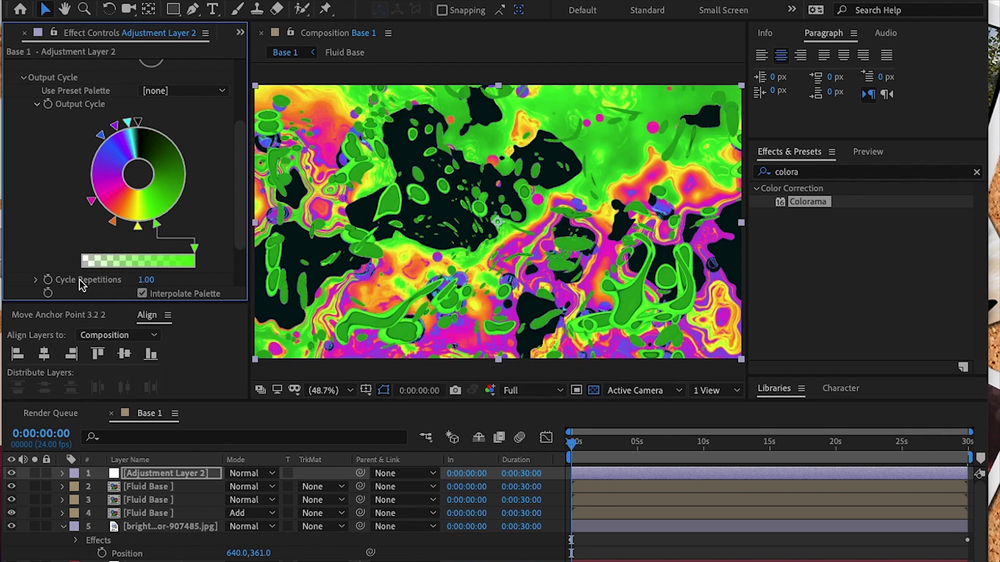
pyautogui.doubleClick(151, 221)
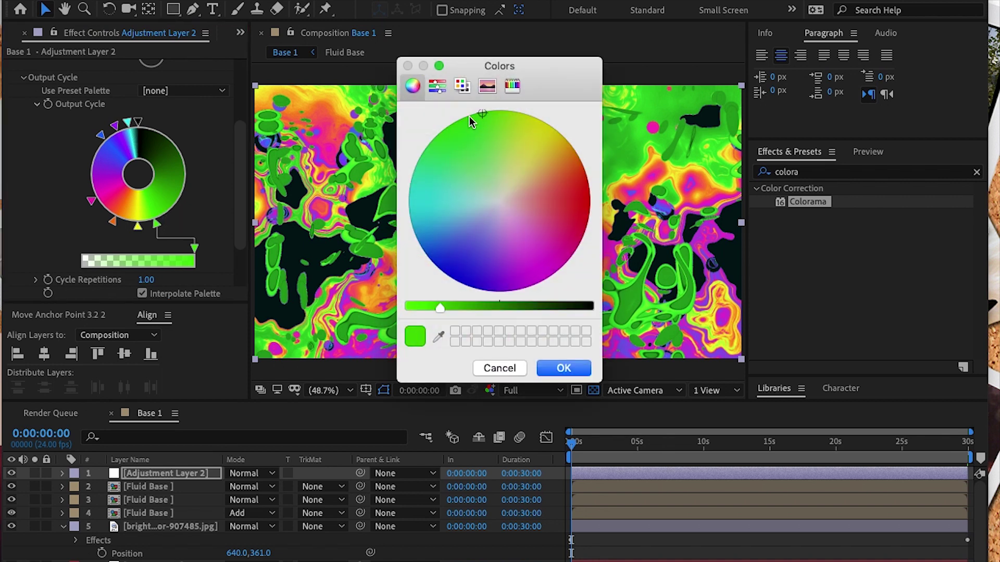
# Step: Brighten the green Colorama stop and turn the next stop into a bright teal
pyautogui.moveTo(439, 308); pyautogui.dragTo(416, 310)
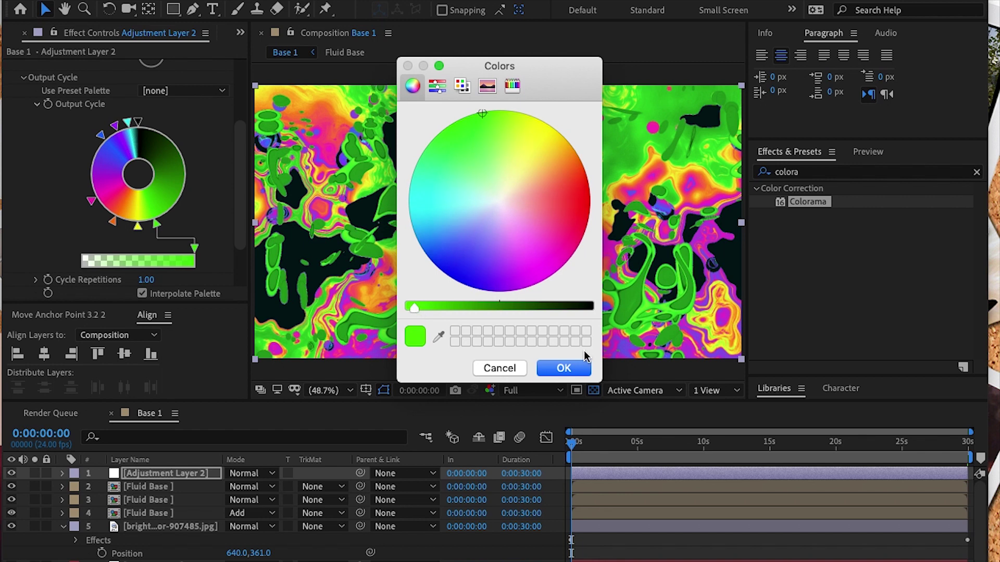
pyautogui.click(564, 369)
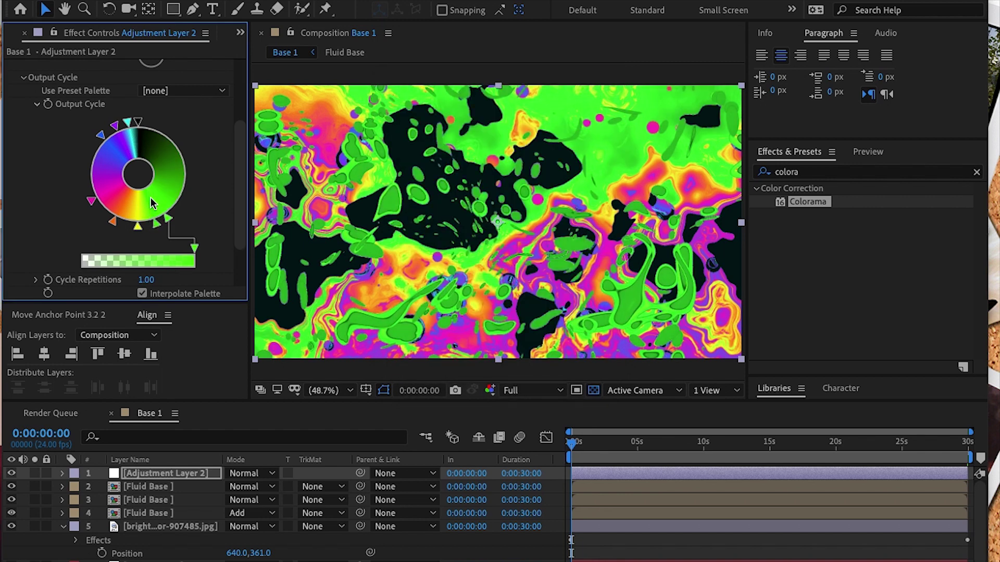
pyautogui.doubleClick(177, 210)
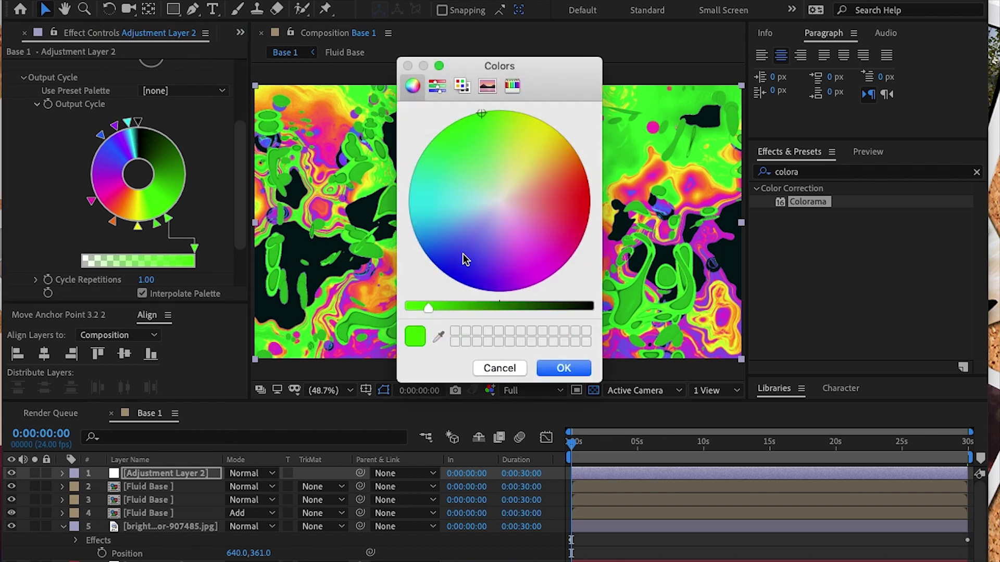
pyautogui.moveTo(424, 202); pyautogui.dragTo(397, 193)
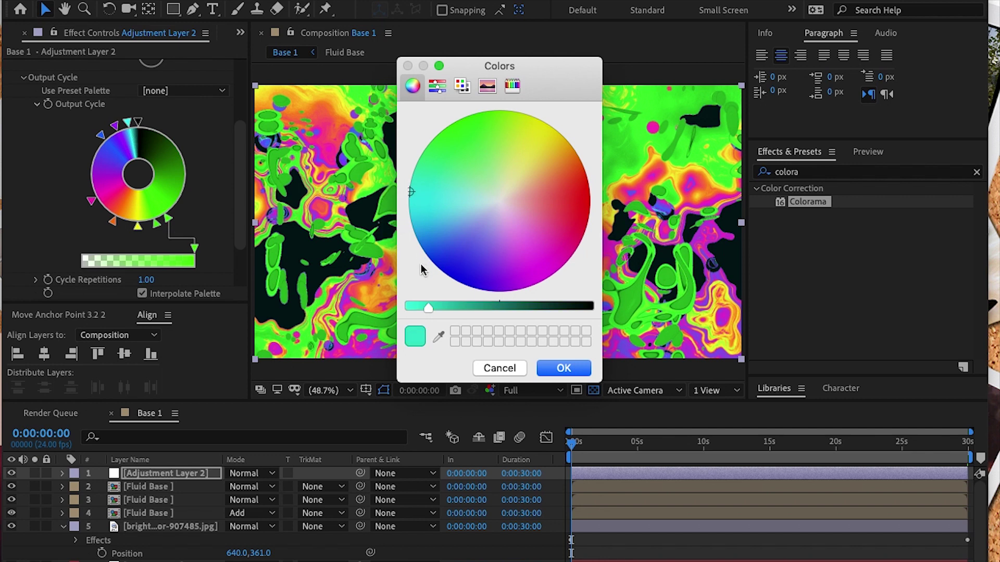
pyautogui.moveTo(426, 307); pyautogui.dragTo(407, 310)
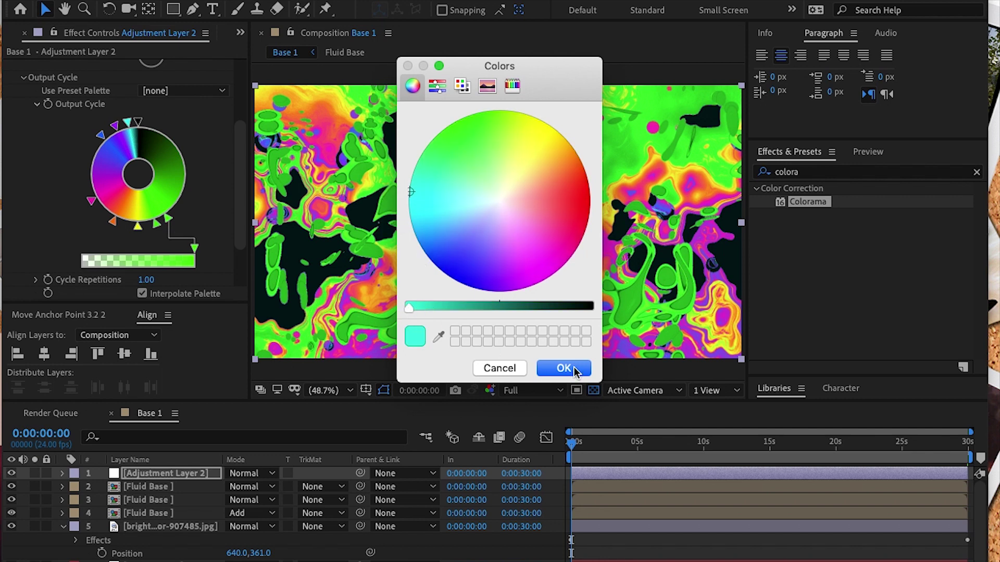
pyautogui.click(572, 368)
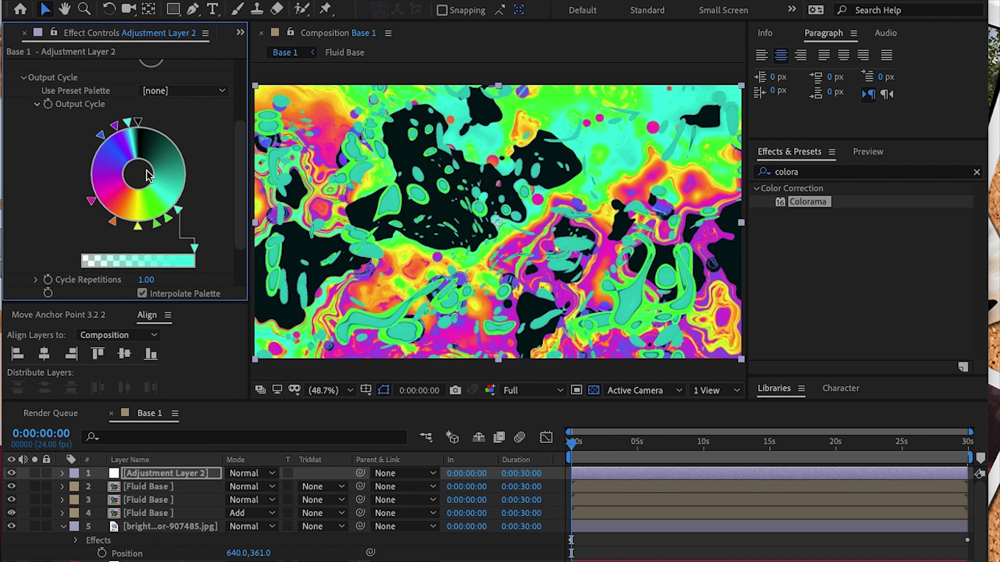
# Step: Set another Output Cycle stop to a deep, saturated blue
pyautogui.doubleClick(186, 191)
pyautogui.click(449, 265)
pyautogui.moveTo(448, 266); pyautogui.dragTo(434, 264)
pyautogui.moveTo(436, 308); pyautogui.dragTo(421, 311)
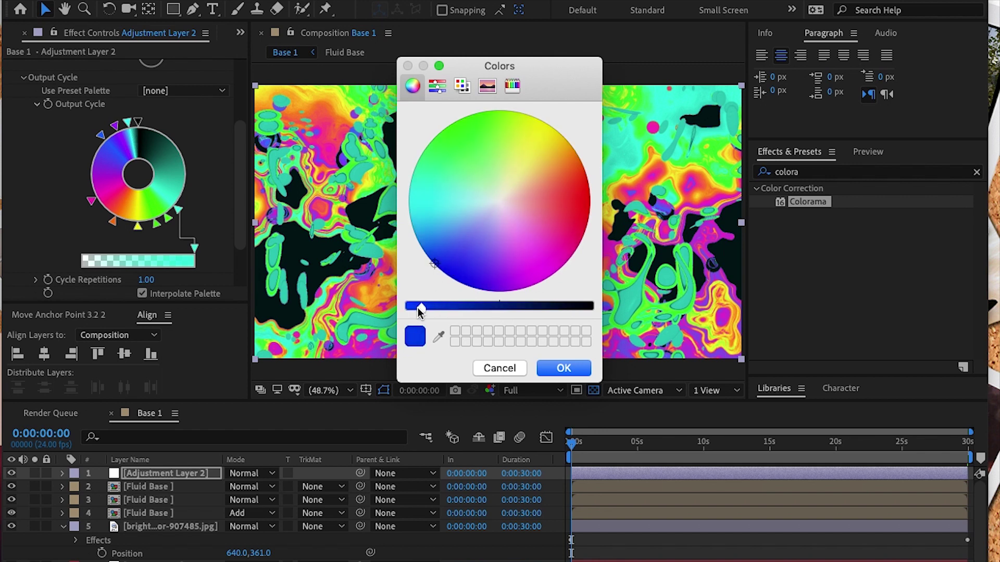
pyautogui.click(570, 373)
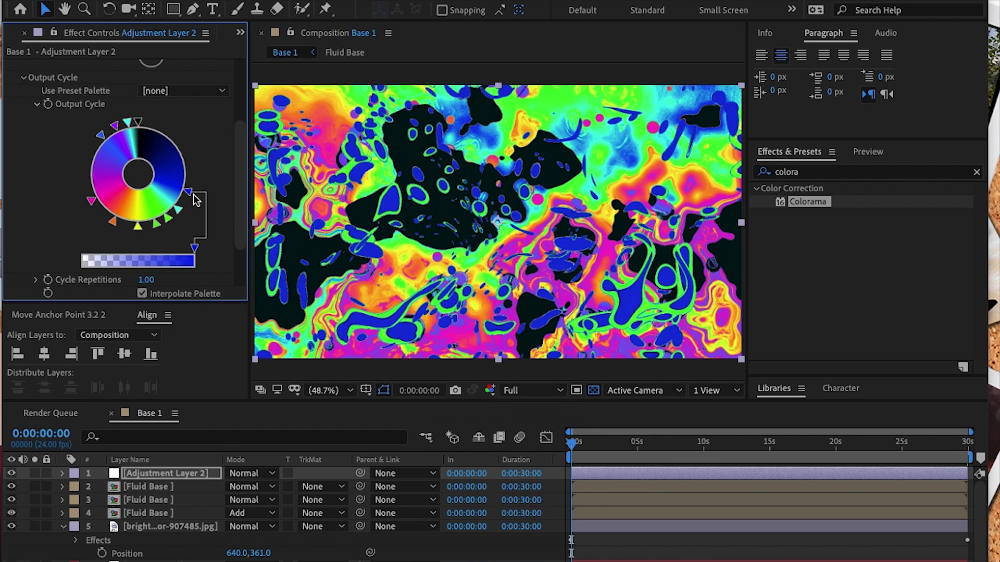
# Step: Nudge the blue stop along the palette wheel and change its colour to black
pyautogui.moveTo(192, 197); pyautogui.dragTo(190, 202)
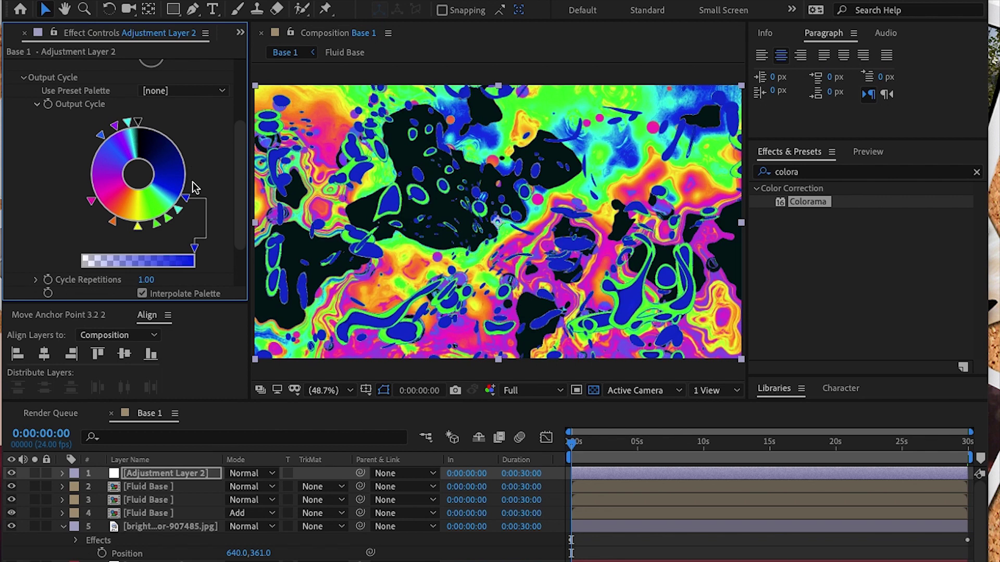
pyautogui.doubleClick(188, 197)
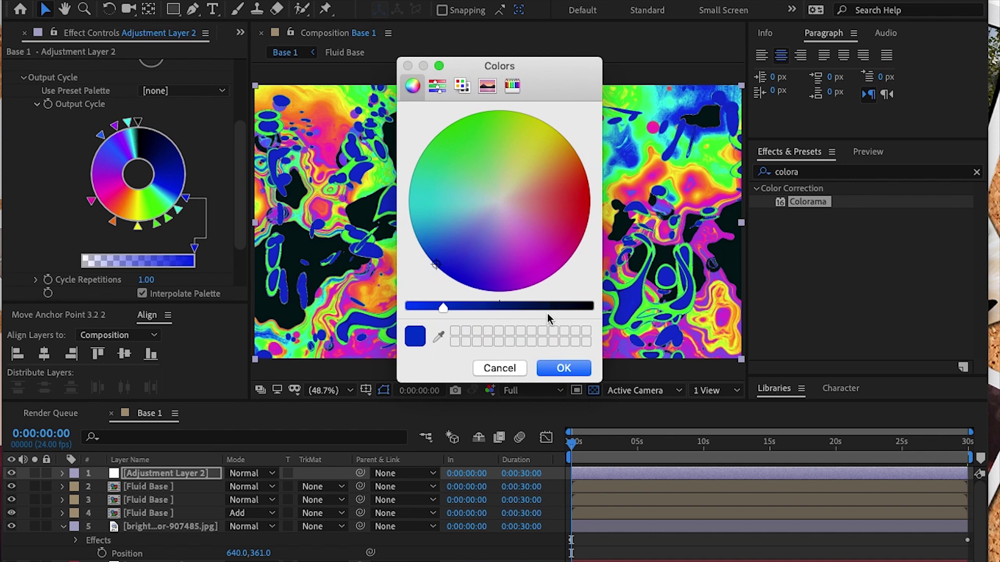
pyautogui.moveTo(533, 306); pyautogui.dragTo(599, 307)
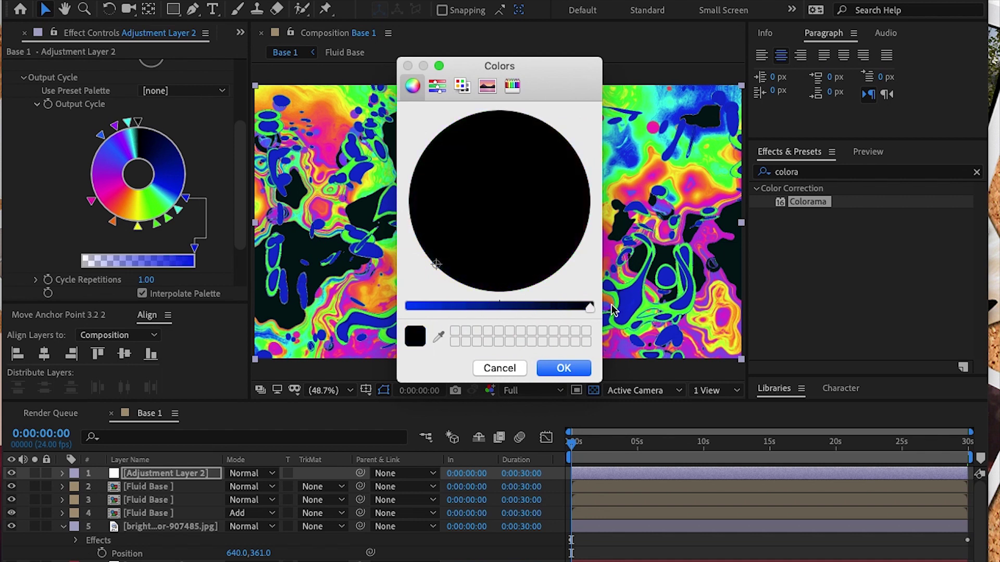
pyautogui.click(565, 370)
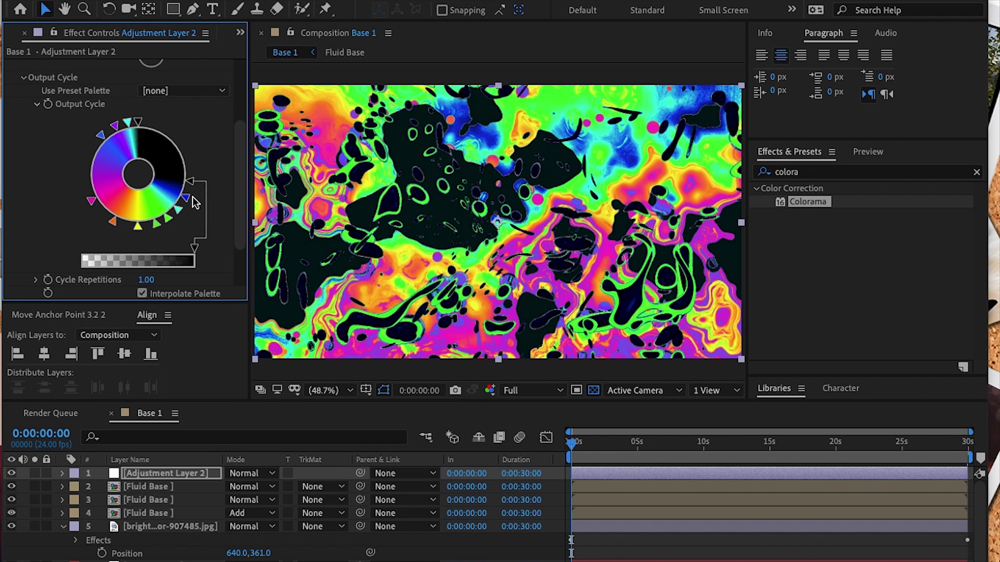
# Step: Lower the opacity of the top and right-side stops so the dark palette end turns transparent
pyautogui.click(138, 121)
pyautogui.moveTo(196, 249); pyautogui.dragTo(73, 264)
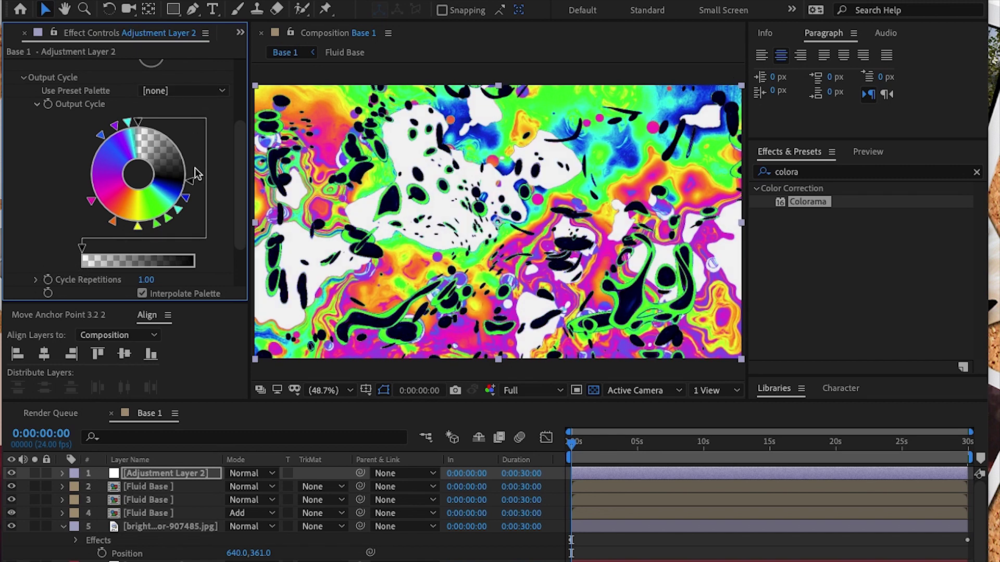
pyautogui.click(190, 182)
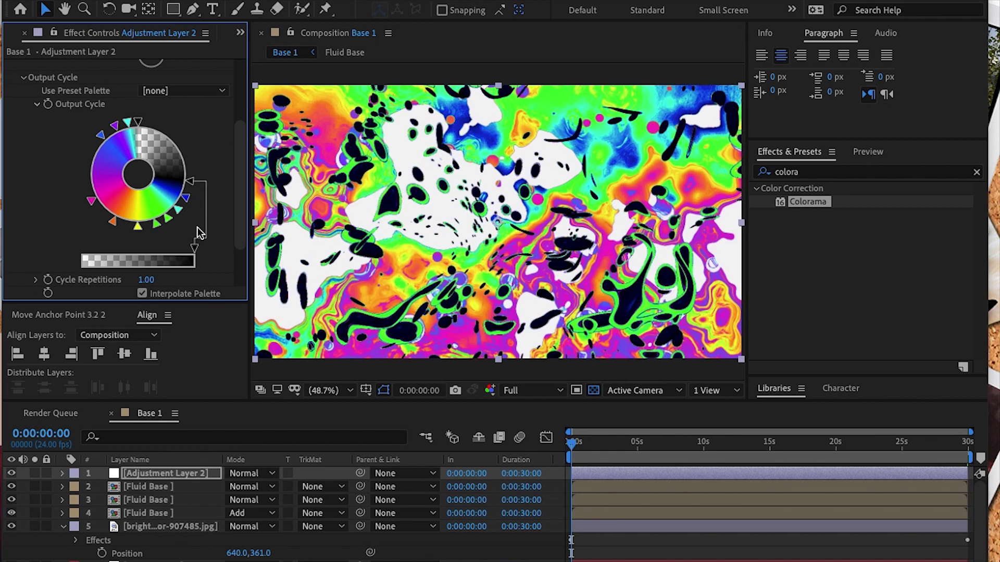
pyautogui.moveTo(194, 248)
pyautogui.mouseDown()
pyautogui.moveTo(163, 258)
pyautogui.moveTo(166, 333)
pyautogui.mouseUp()
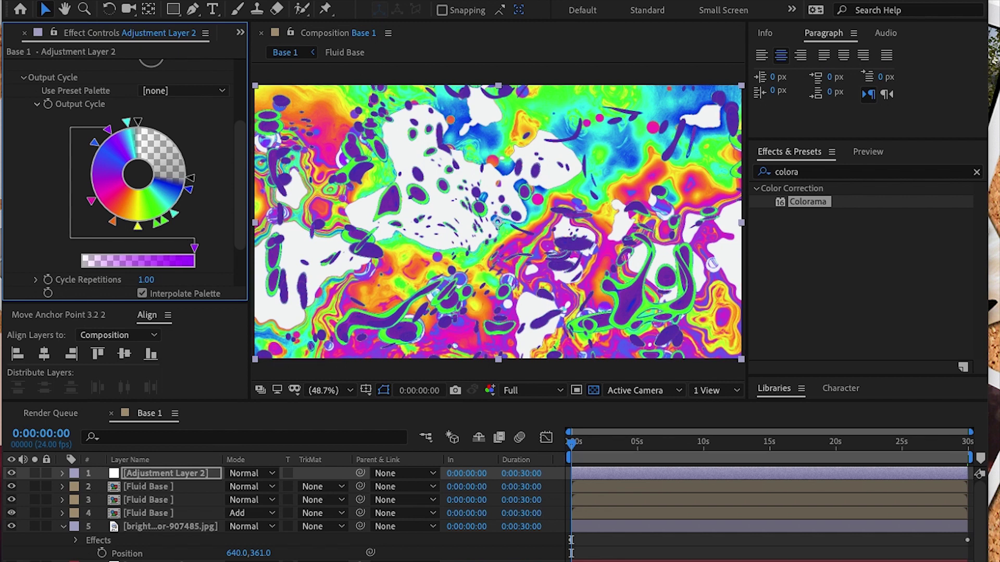
pyautogui.click(134, 499)
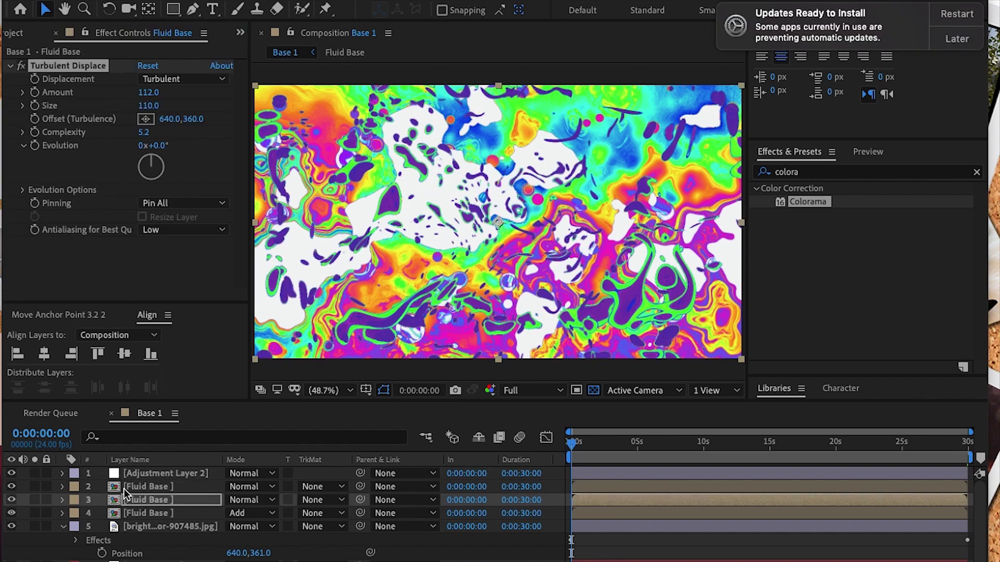
# Step: Change Fluid Base layer 3's blend mode to Screen
pyautogui.click(245, 500)
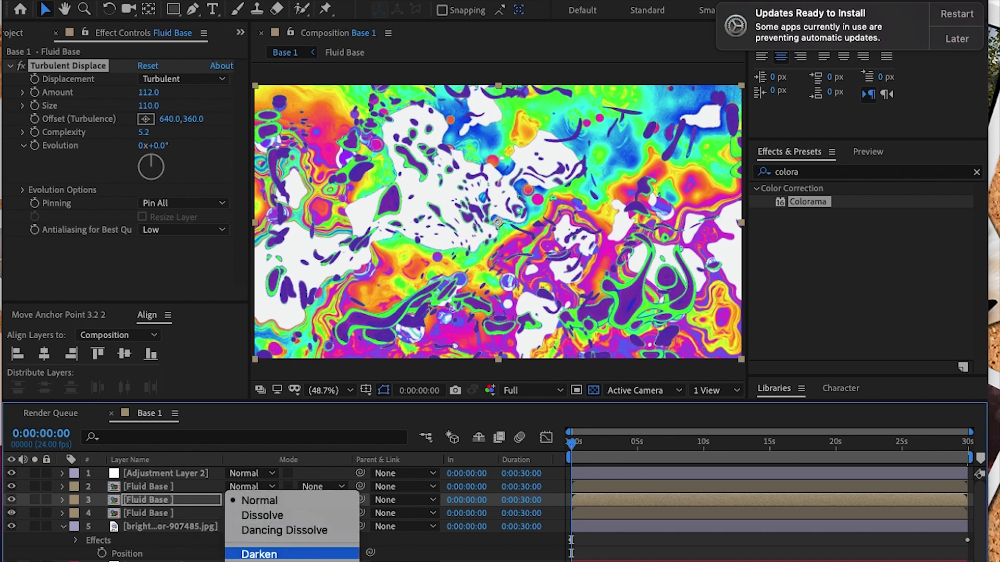
pyautogui.scroll(-5, 269, 521)
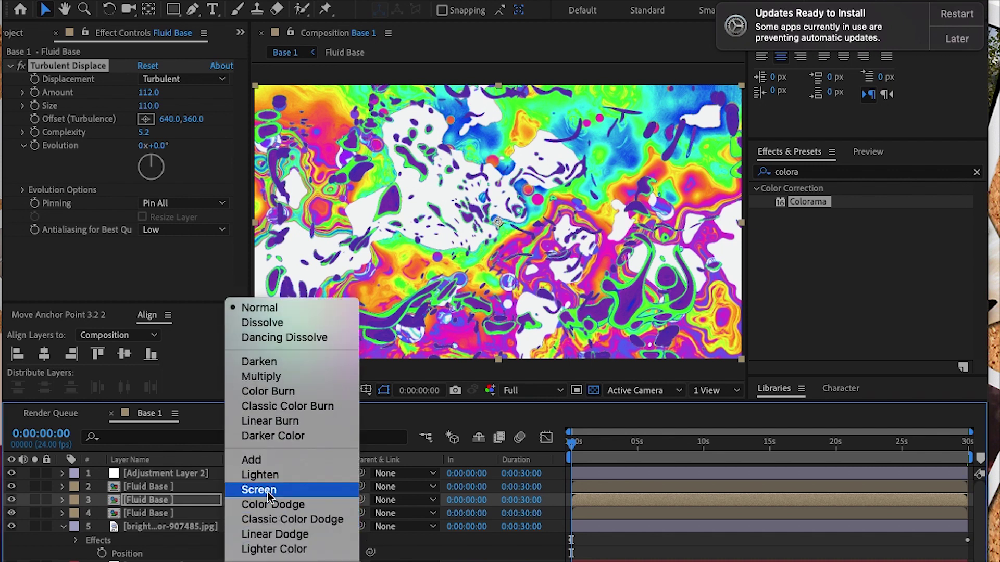
pyautogui.click(268, 495)
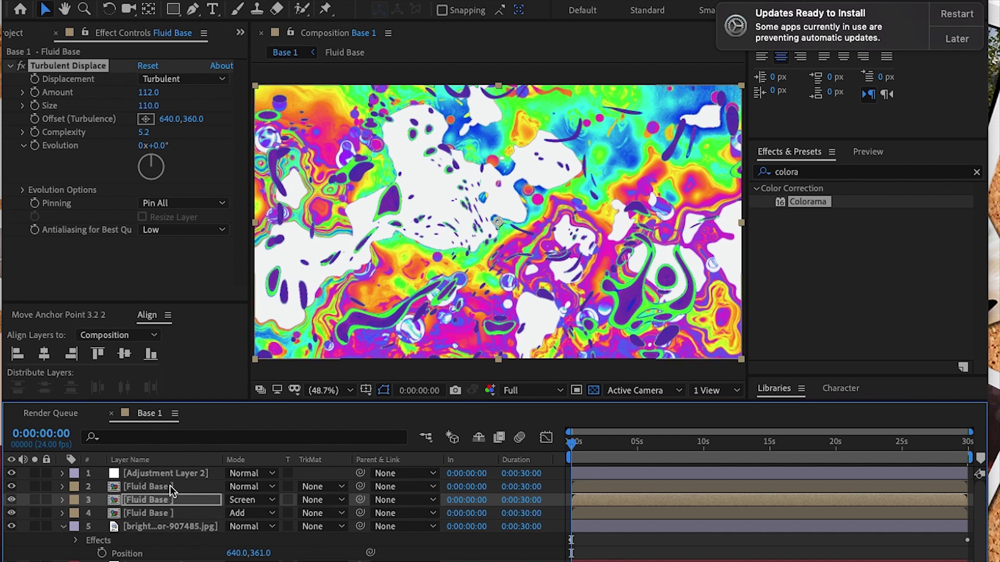
pyautogui.click(137, 488)
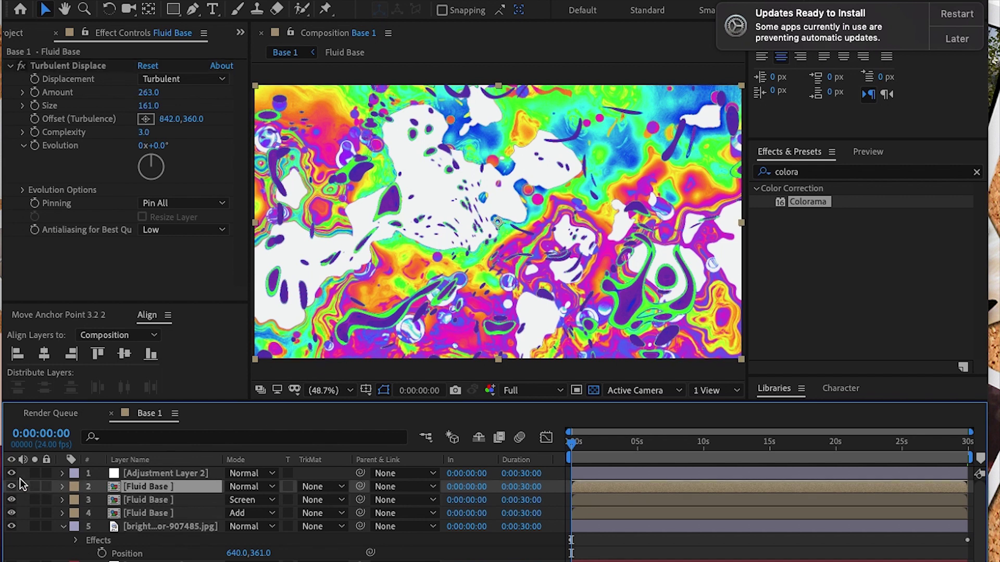
# Step: Add a new top adjustment layer and apply Liquify to it, found by searching 'liq'
pyautogui.click(168, 473)
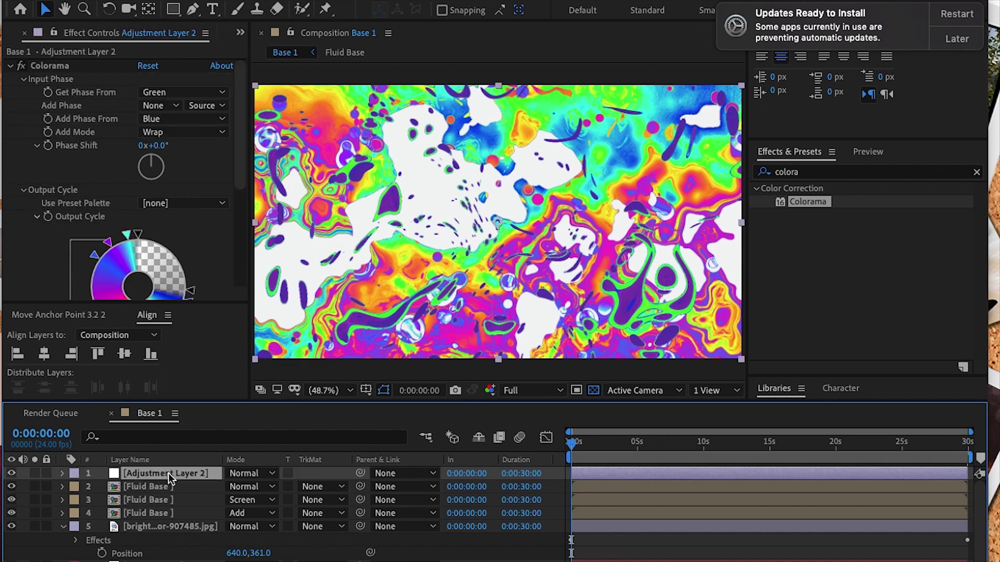
pyautogui.rightClick(284, 472)
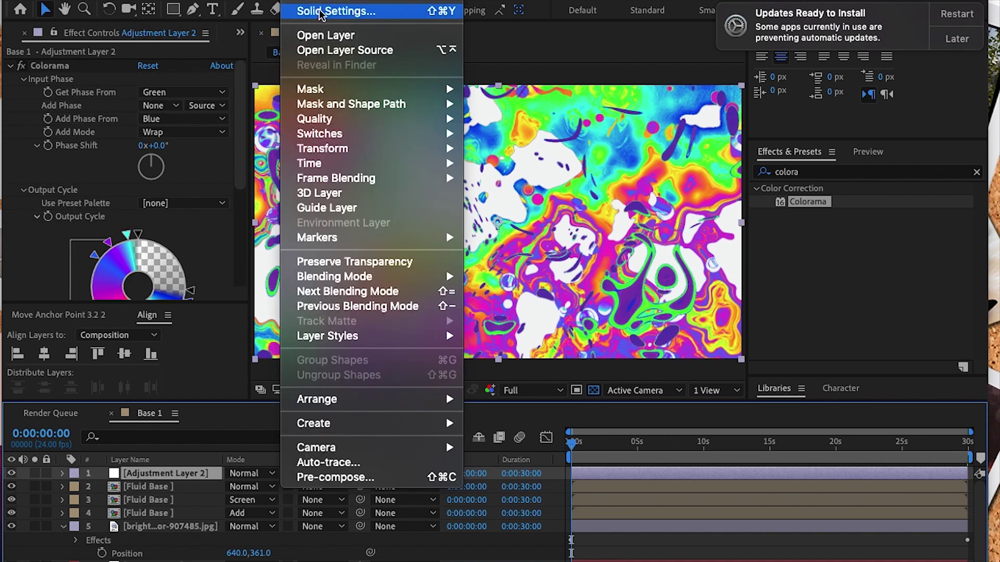
pyautogui.moveTo(322, 2)
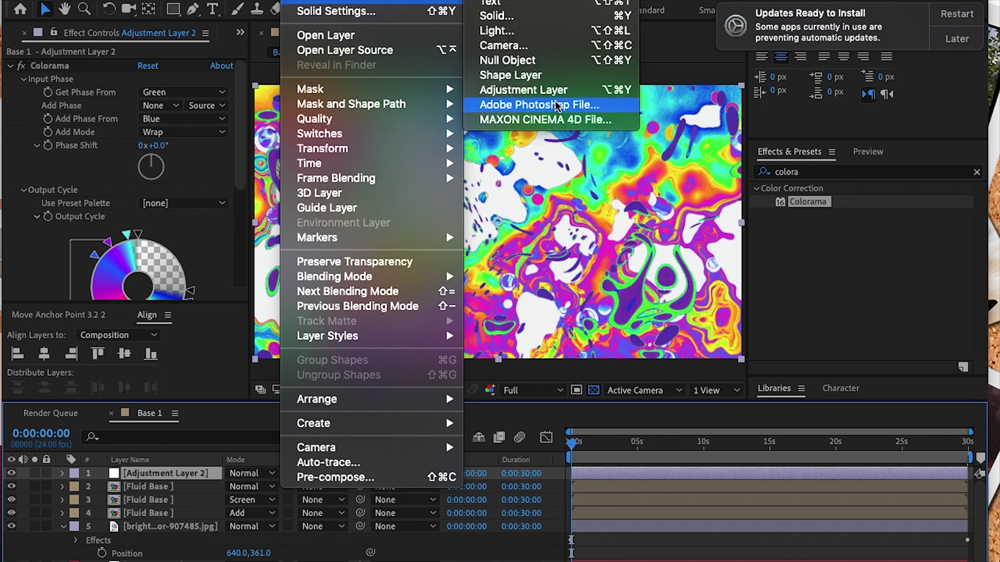
pyautogui.click(563, 91)
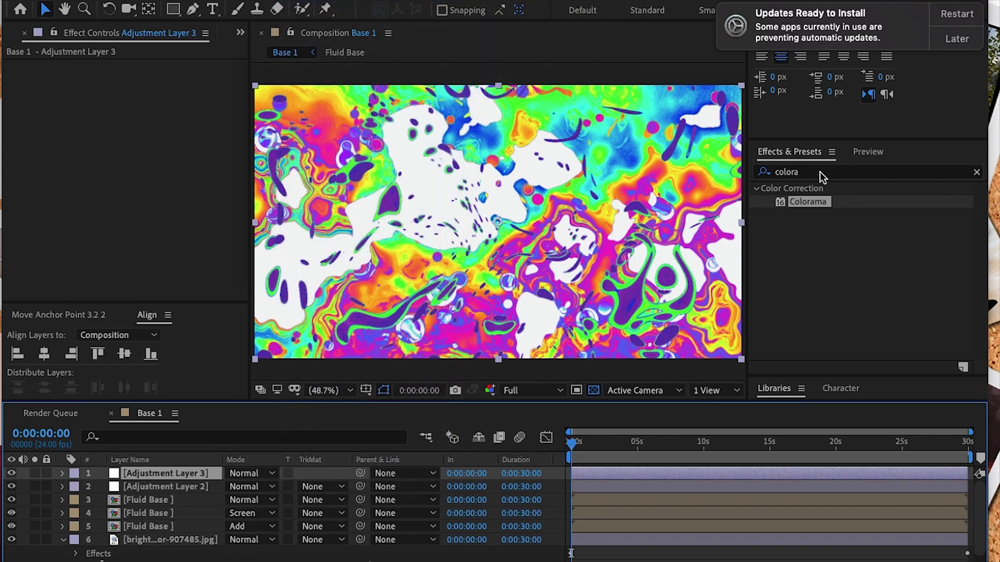
pyautogui.click(832, 173)
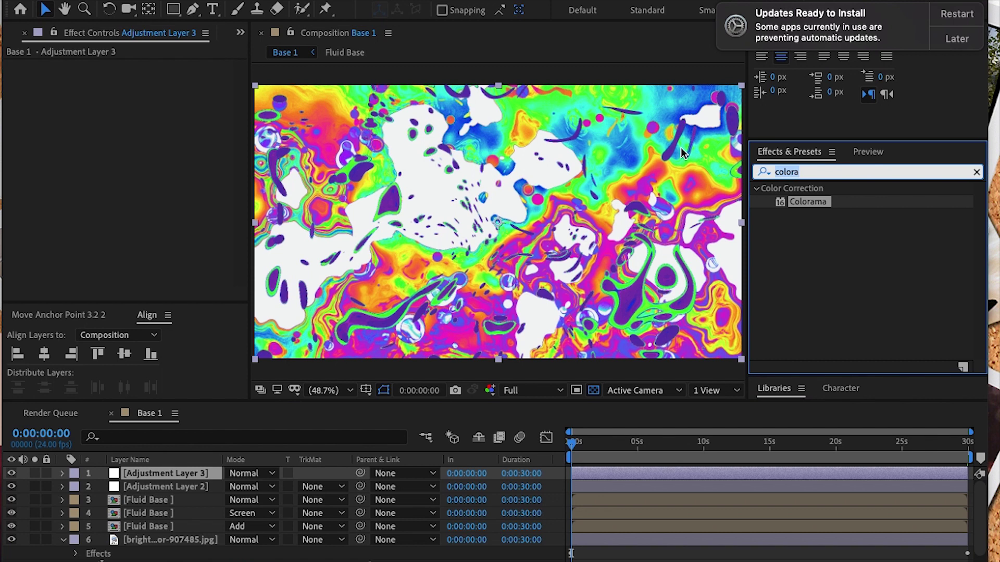
pyautogui.press('BackSpace')
pyautogui.write('liq')
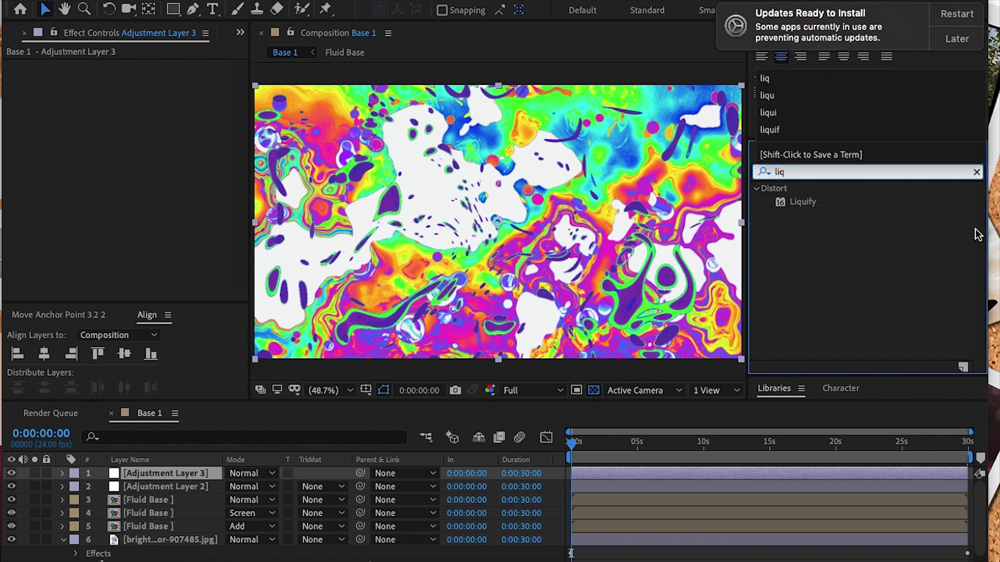
pyautogui.click(806, 203)
pyautogui.moveTo(808, 206)
pyautogui.mouseDown()
pyautogui.moveTo(237, 486)
pyautogui.moveTo(177, 495)
pyautogui.moveTo(166, 472)
pyautogui.mouseUp()
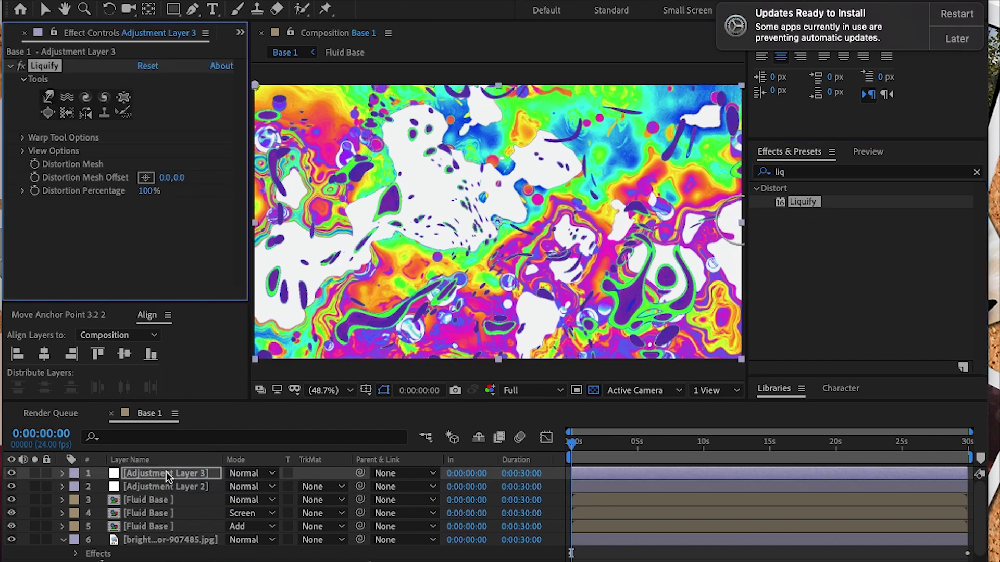
# Step: Choose Liquify's Warp tool and set Brush Size 267 and Brush Pressure 75
pyautogui.click(49, 97)
pyautogui.click(23, 139)
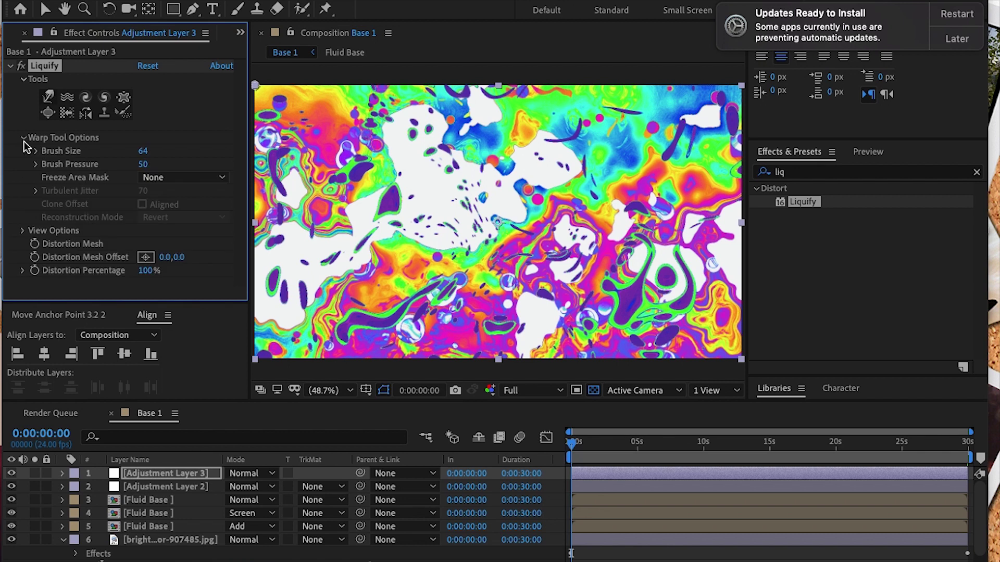
pyautogui.moveTo(142, 150); pyautogui.dragTo(309, 156)
pyautogui.click(143, 164)
pyautogui.write('75')
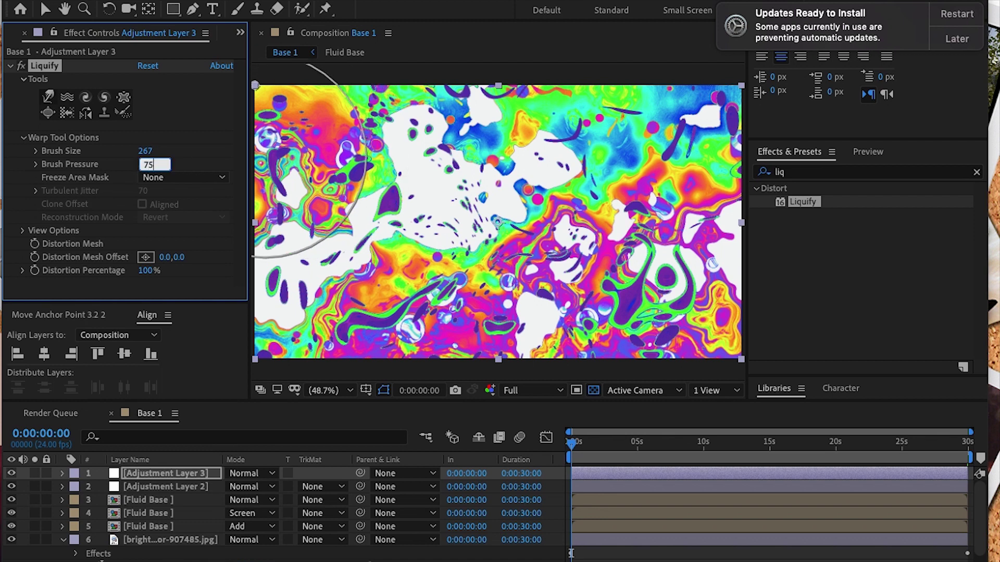
pyautogui.press('Tab')
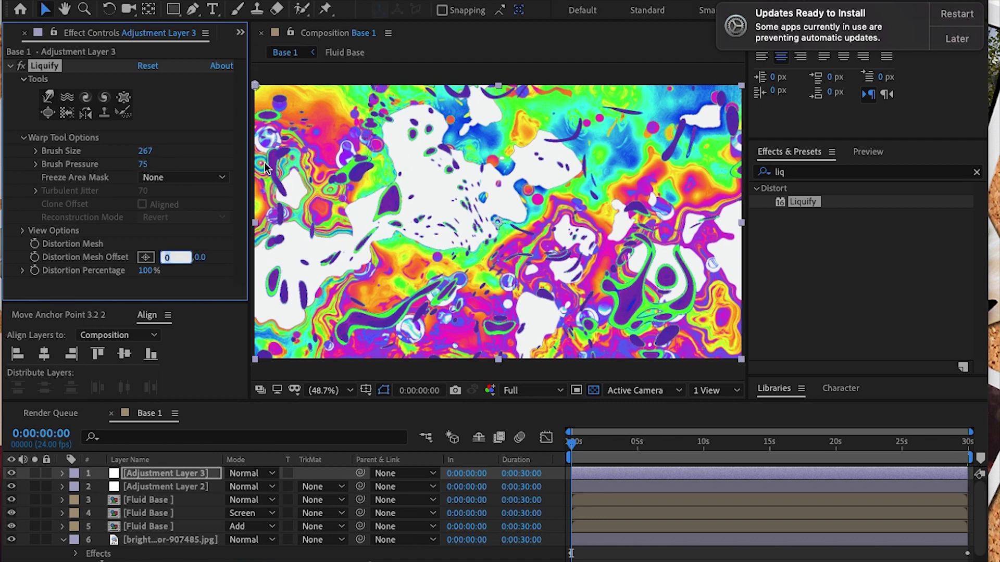
# Step: Warp the fluid up and right, then twirl the upper-centre white area, redoing one stroke
pyautogui.click(48, 97)
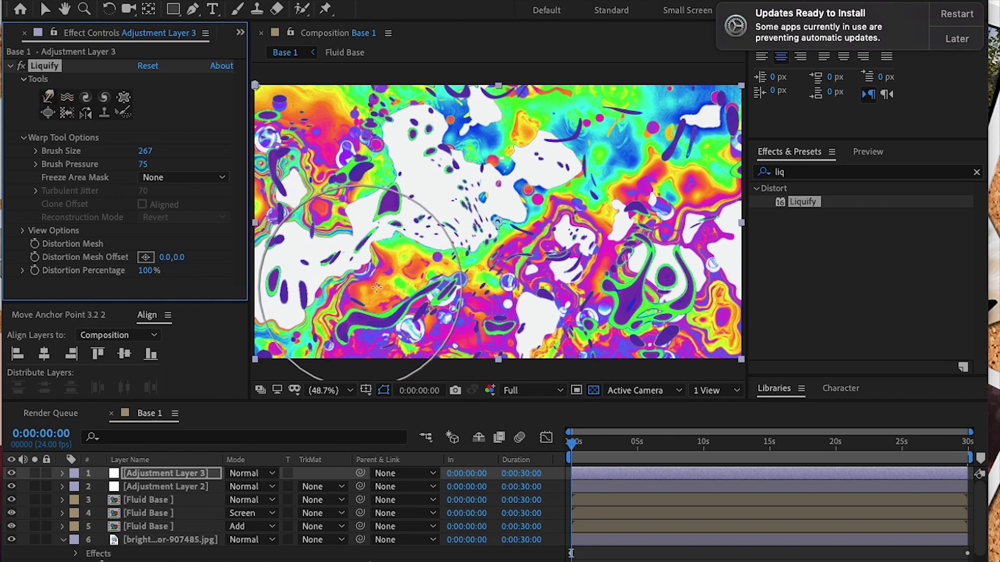
pyautogui.moveTo(367, 253)
pyautogui.mouseDown()
pyautogui.moveTo(385, 245)
pyautogui.moveTo(336, 156)
pyautogui.moveTo(438, 273)
pyautogui.mouseUp()
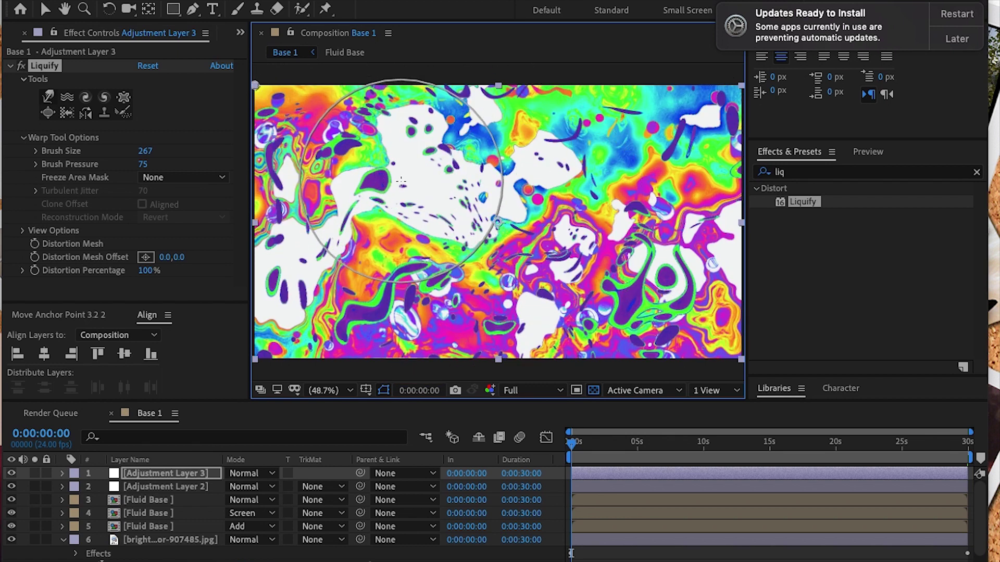
pyautogui.click(103, 100)
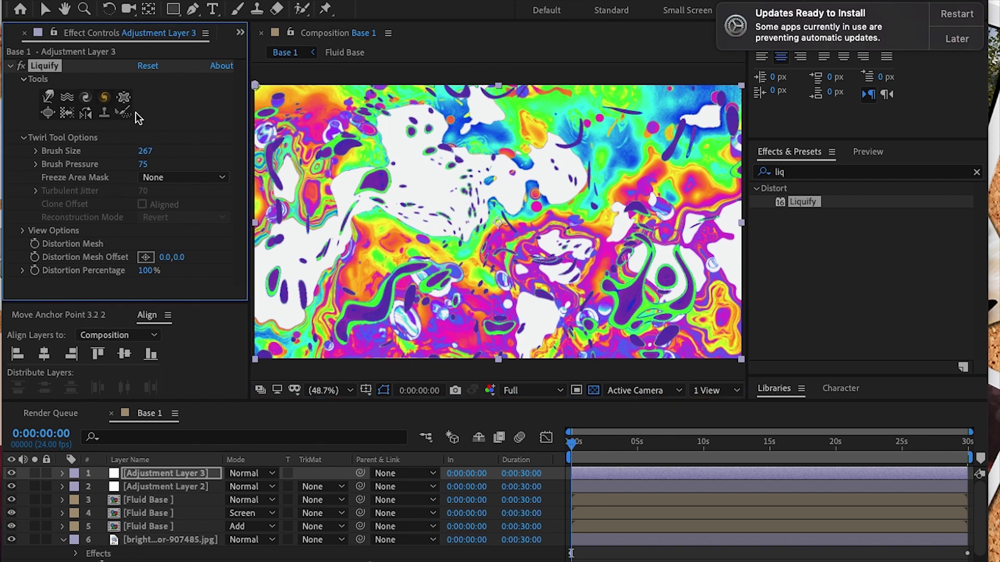
pyautogui.moveTo(514, 201)
pyautogui.mouseDown()
pyautogui.moveTo(443, 196)
pyautogui.moveTo(447, 184)
pyautogui.moveTo(481, 198)
pyautogui.moveTo(572, 196)
pyautogui.mouseUp()
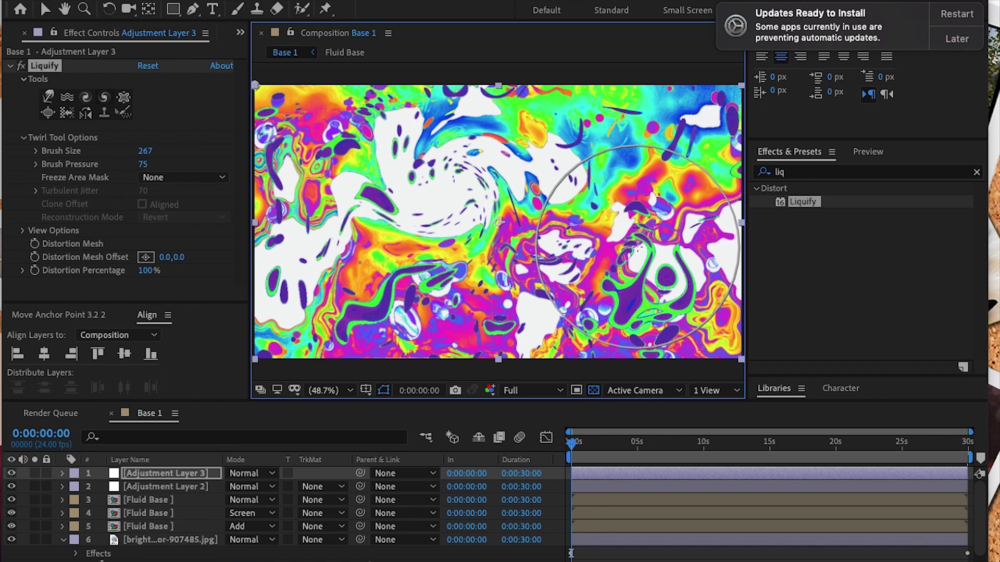
pyautogui.hotkey('ctrl', 'z')
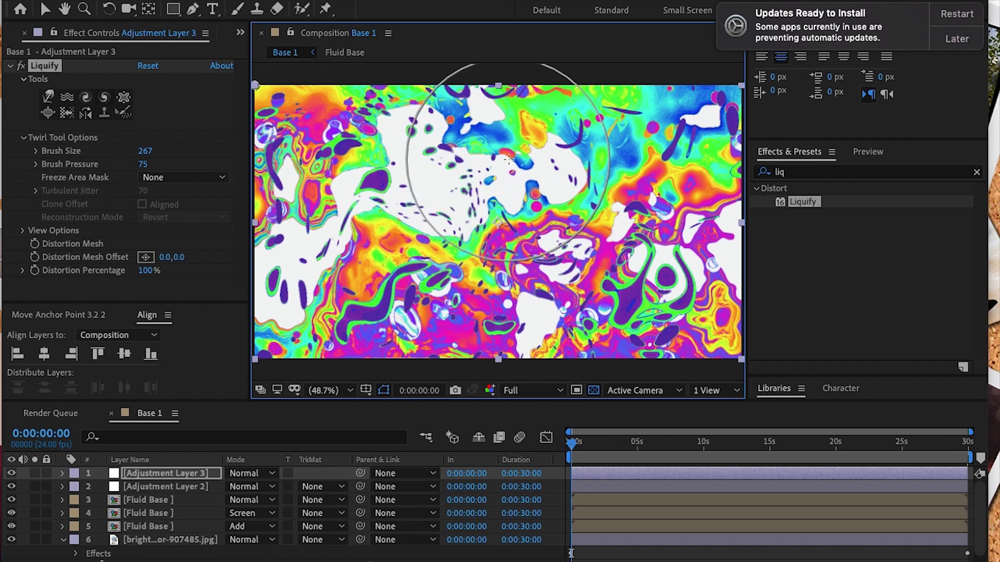
pyautogui.moveTo(510, 158); pyautogui.dragTo(509, 160)
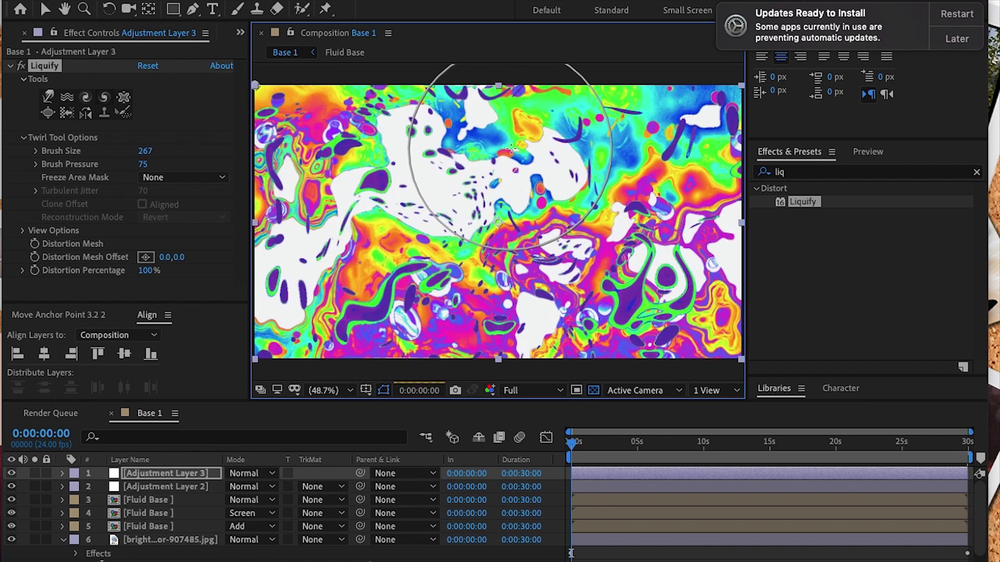
pyautogui.click(510, 149)
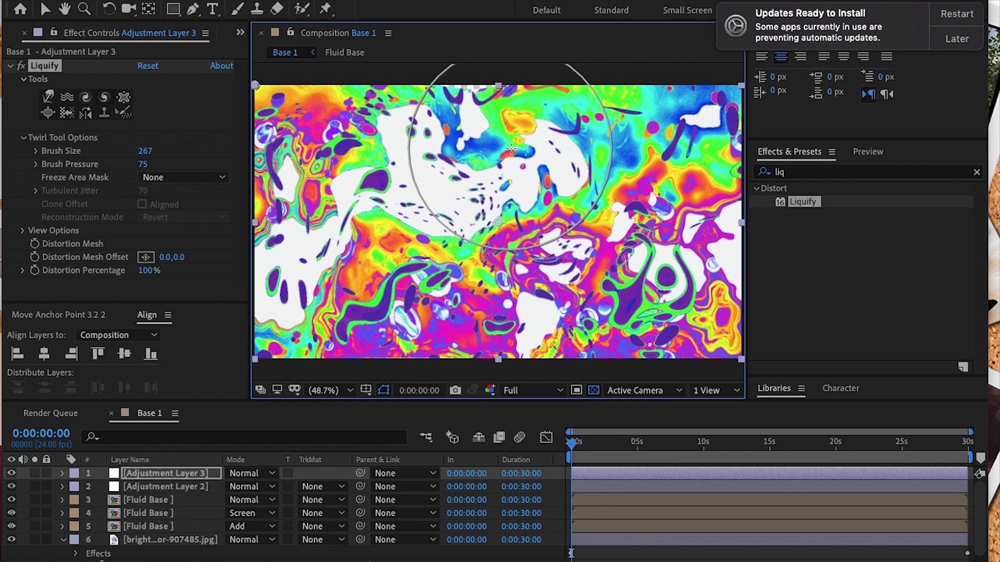
pyautogui.click(512, 124)
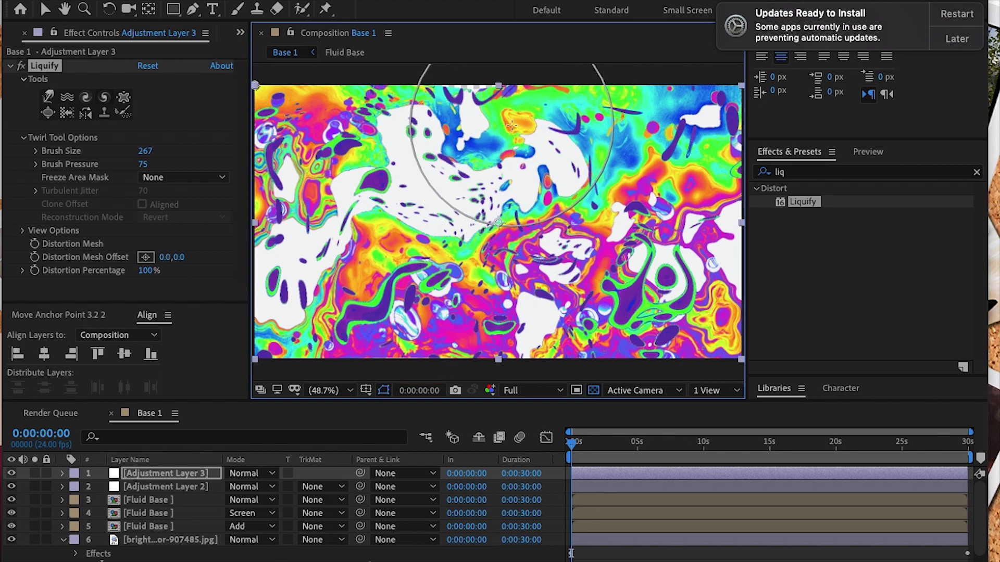
pyautogui.moveTo(512, 124); pyautogui.dragTo(536, 172)
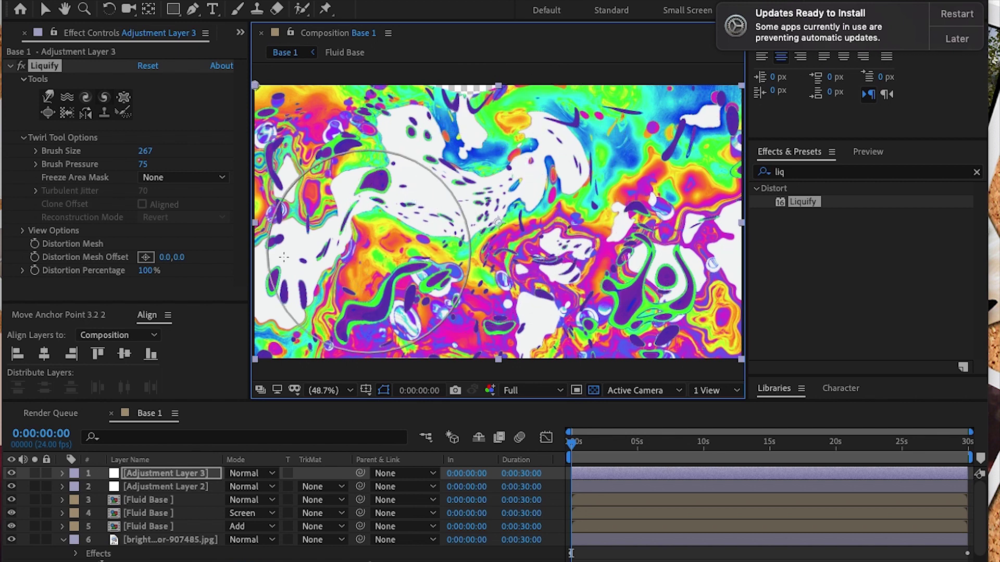
# Step: Twirl the colours toward the lower right and warp the centre downward
pyautogui.click(104, 97)
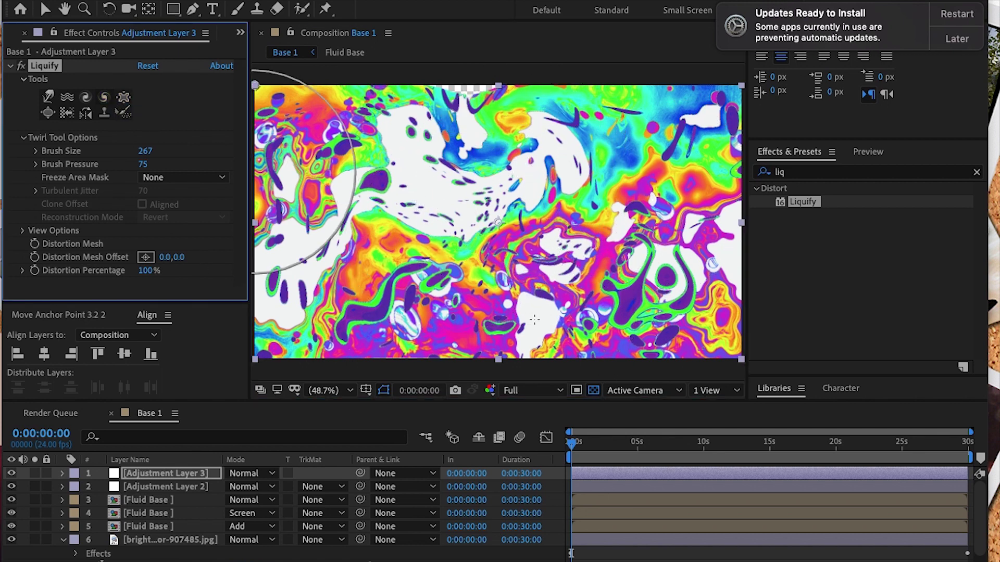
pyautogui.moveTo(651, 281)
pyautogui.mouseDown()
pyautogui.moveTo(650, 260)
pyautogui.moveTo(635, 289)
pyautogui.moveTo(566, 297)
pyautogui.mouseUp()
pyautogui.click(48, 97)
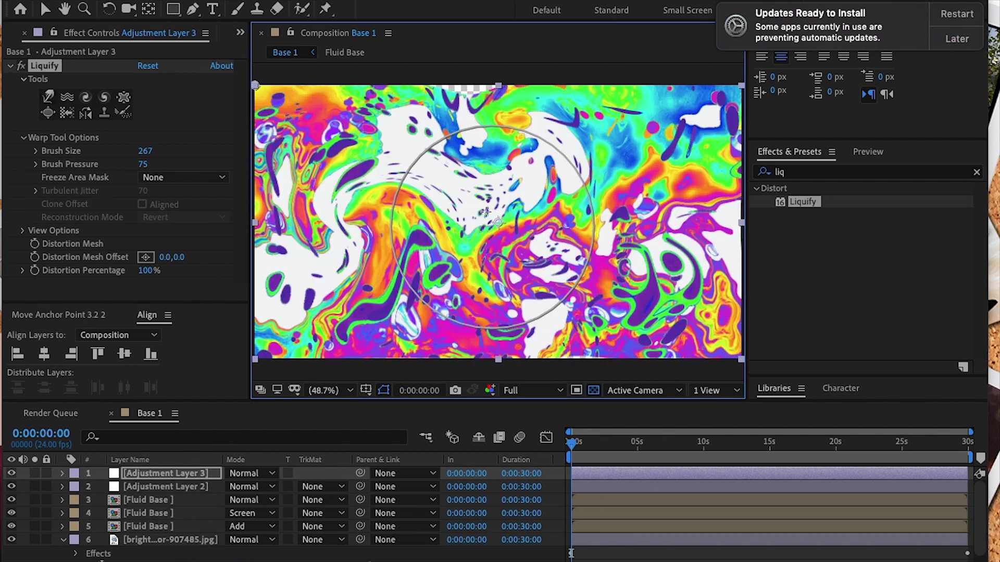
pyautogui.moveTo(492, 226); pyautogui.dragTo(604, 372)
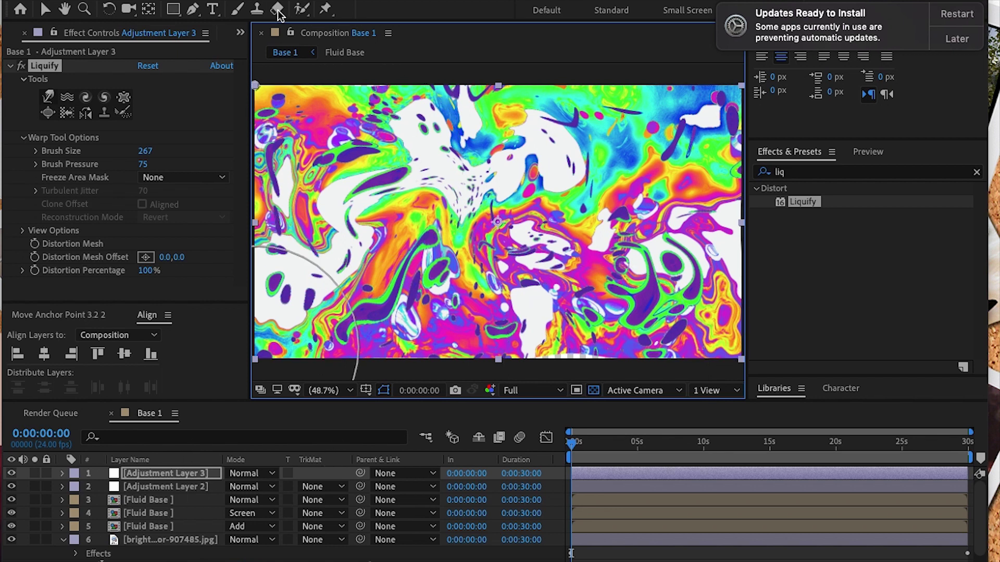
# Step: Add a new adjustment layer with CC Glass and set its Surface Height to 12
pyautogui.hotkey('ctrl', 'alt', 'y')
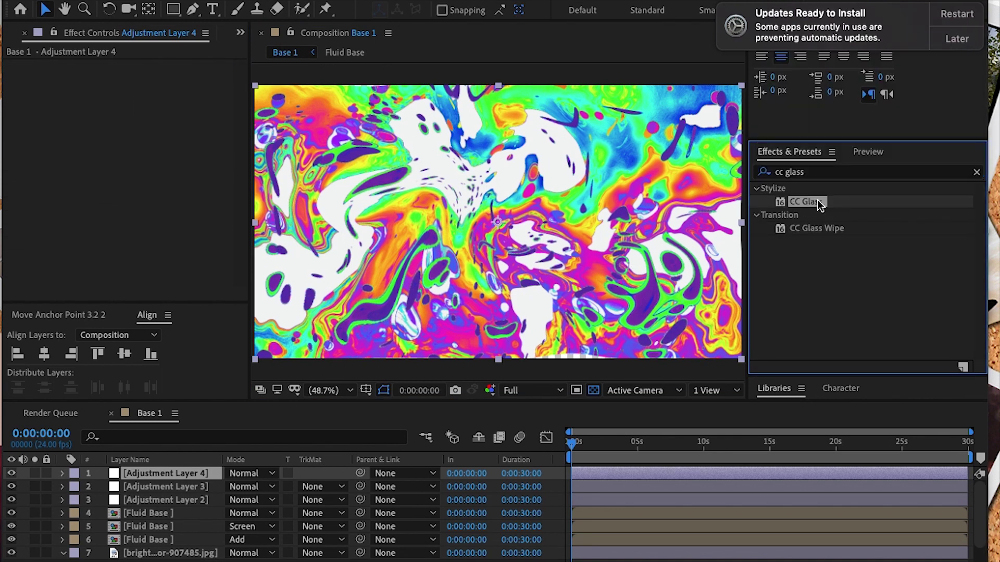
pyautogui.moveTo(817, 201); pyautogui.dragTo(159, 475)
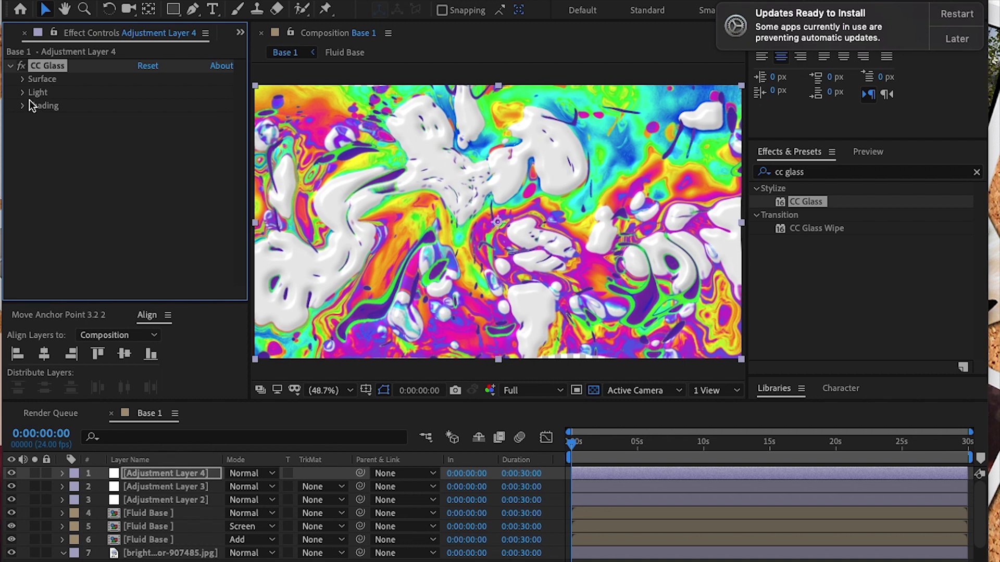
pyautogui.click(22, 79)
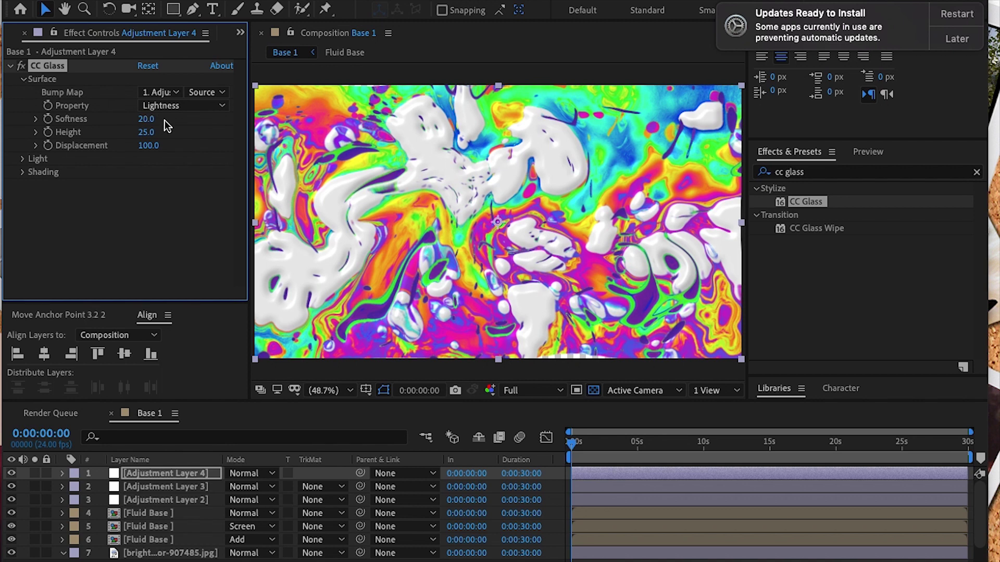
pyautogui.click(147, 133)
pyautogui.write('12')
pyautogui.click(166, 230)
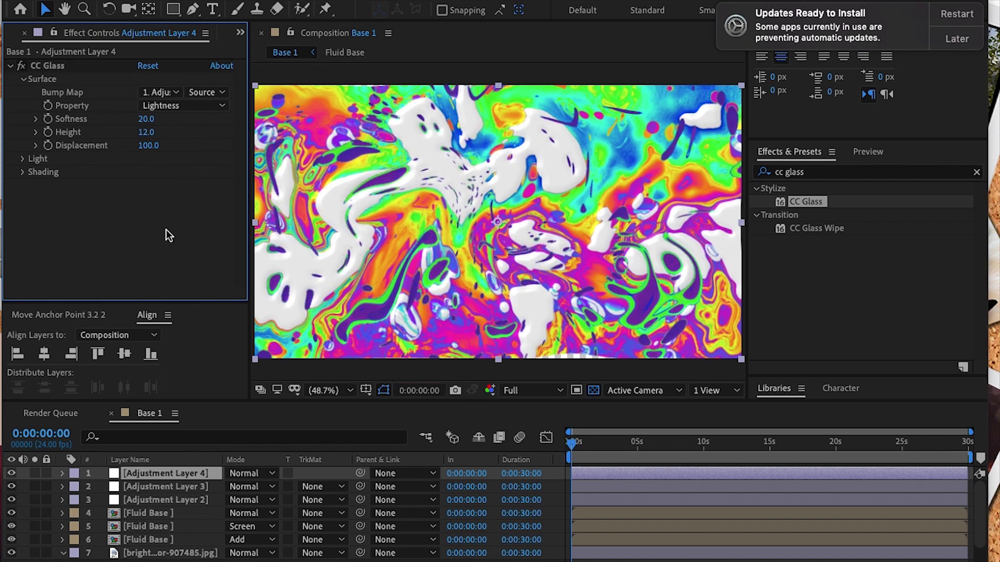
# Step: Expand CC Glass's Light and Shading settings and begin editing Diffuse
pyautogui.click(22, 158)
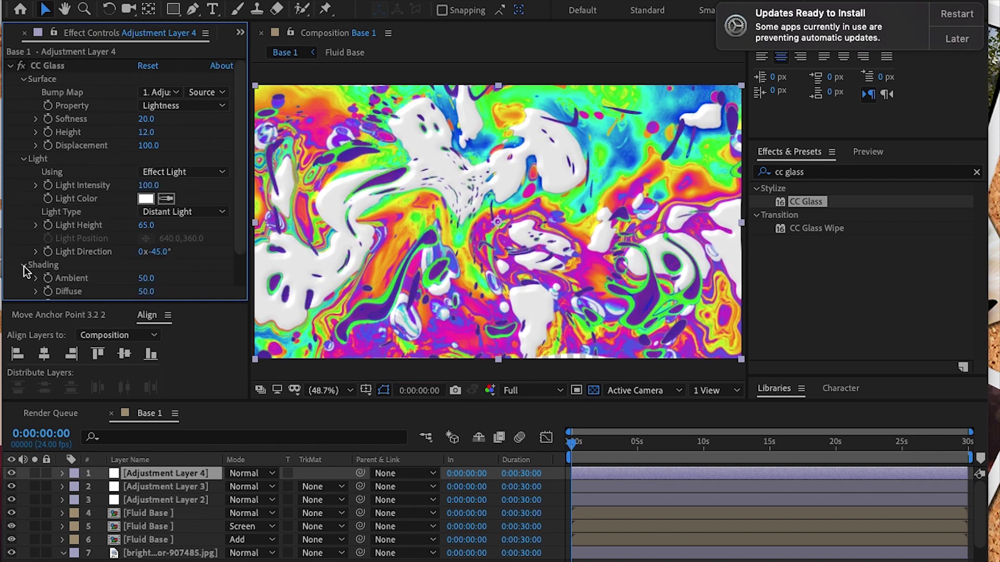
pyautogui.click(23, 264)
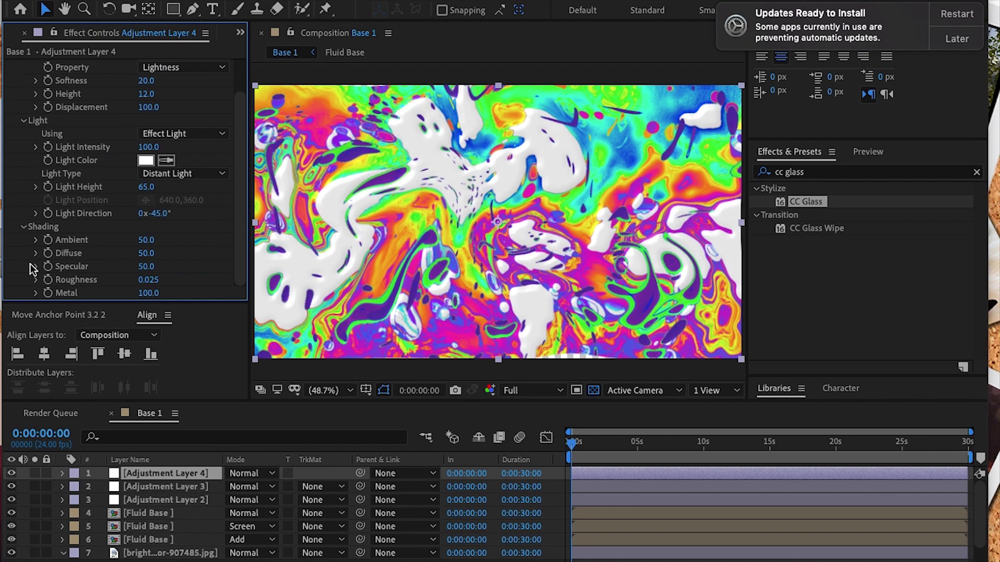
pyautogui.click(141, 254)
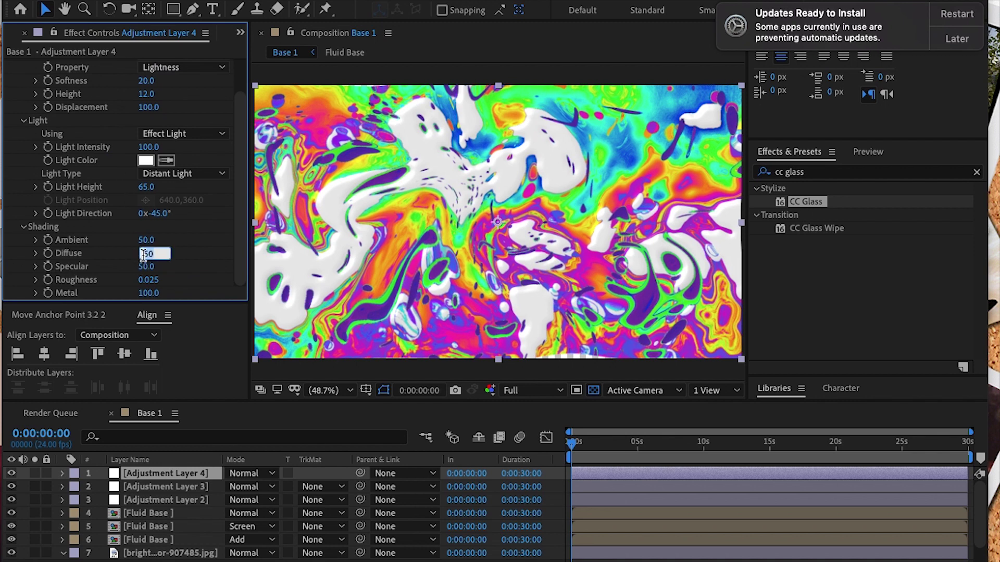
# Step: Set CC Glass shading to Diffuse 72, Specular 67, Roughness 0.005 and Metal 27
pyautogui.write('72')
pyautogui.press('Tab')
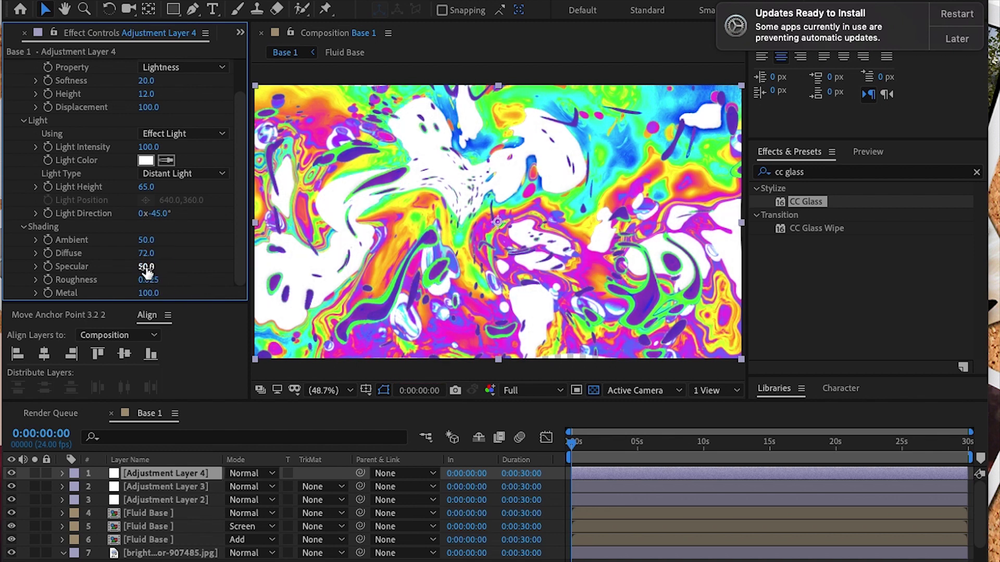
pyautogui.write('67')
pyautogui.press('Tab')
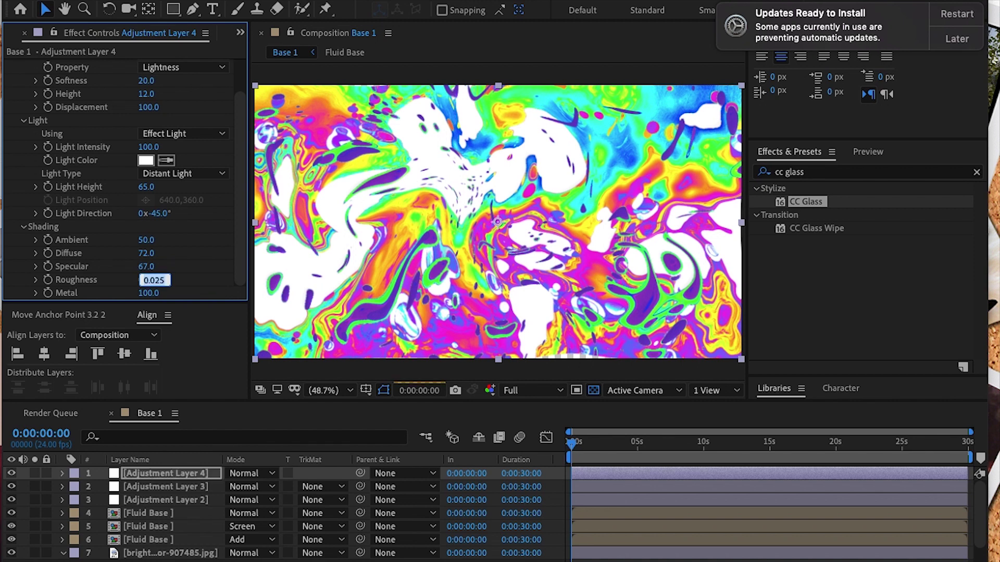
pyautogui.write('0.00')
pyautogui.write('4')
pyautogui.write('9')
pyautogui.click(148, 293)
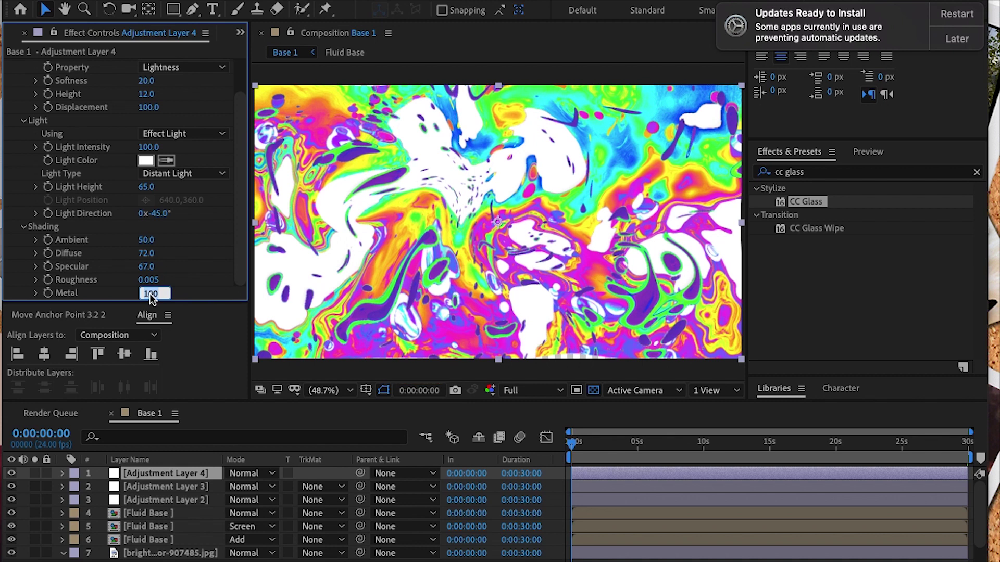
pyautogui.write('27')
pyautogui.click(192, 285)
# Step: Set the CC Glass light Height to 49
pyautogui.scroll(2, 165, 270)
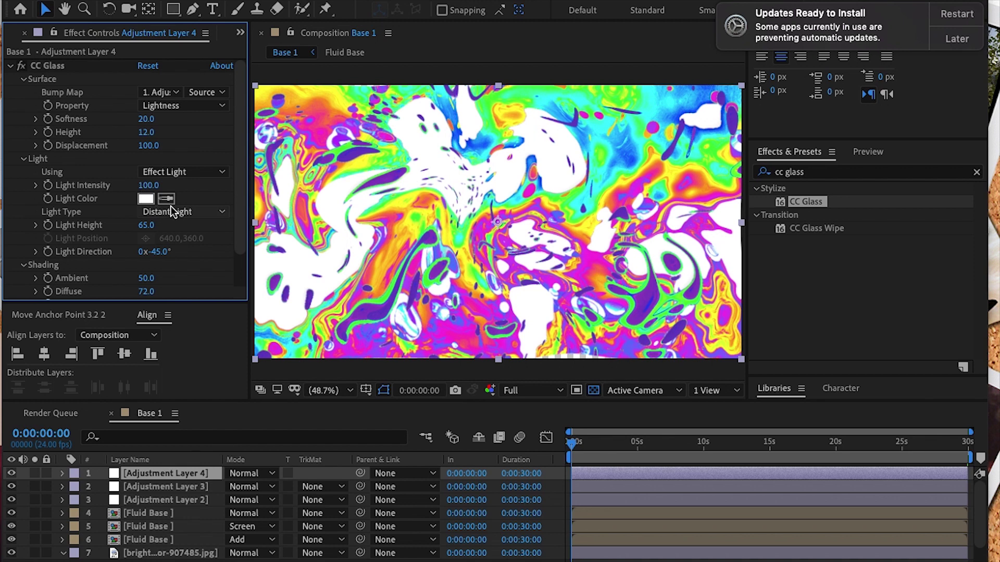
pyautogui.click(147, 224)
pyautogui.write('49')
pyautogui.press('Return')
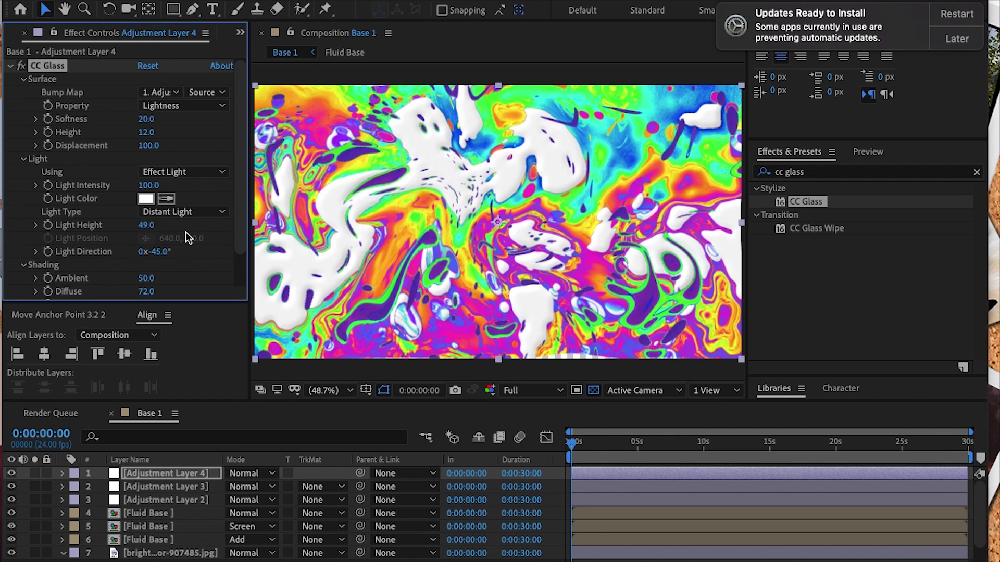
pyautogui.scroll(-3, 188, 238)
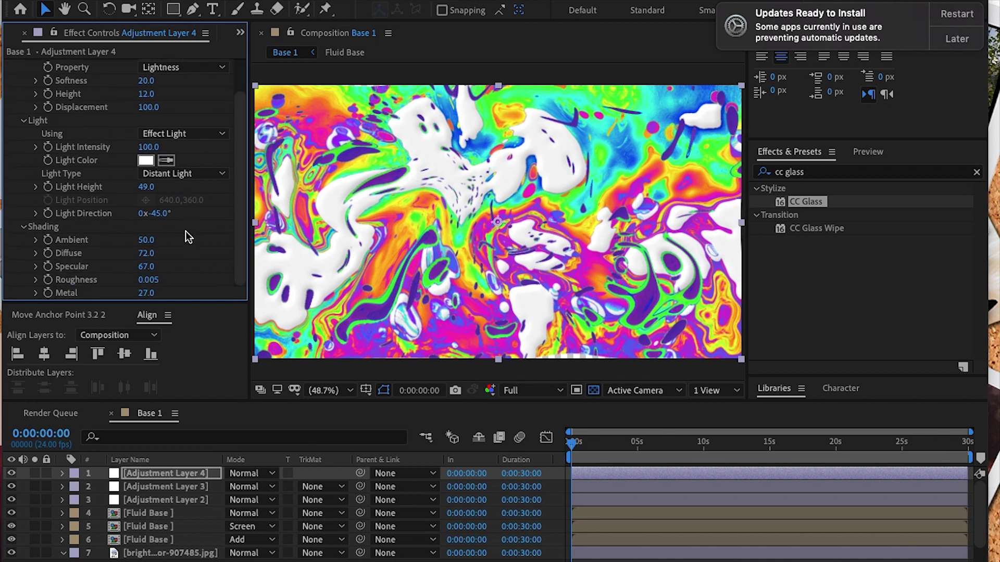